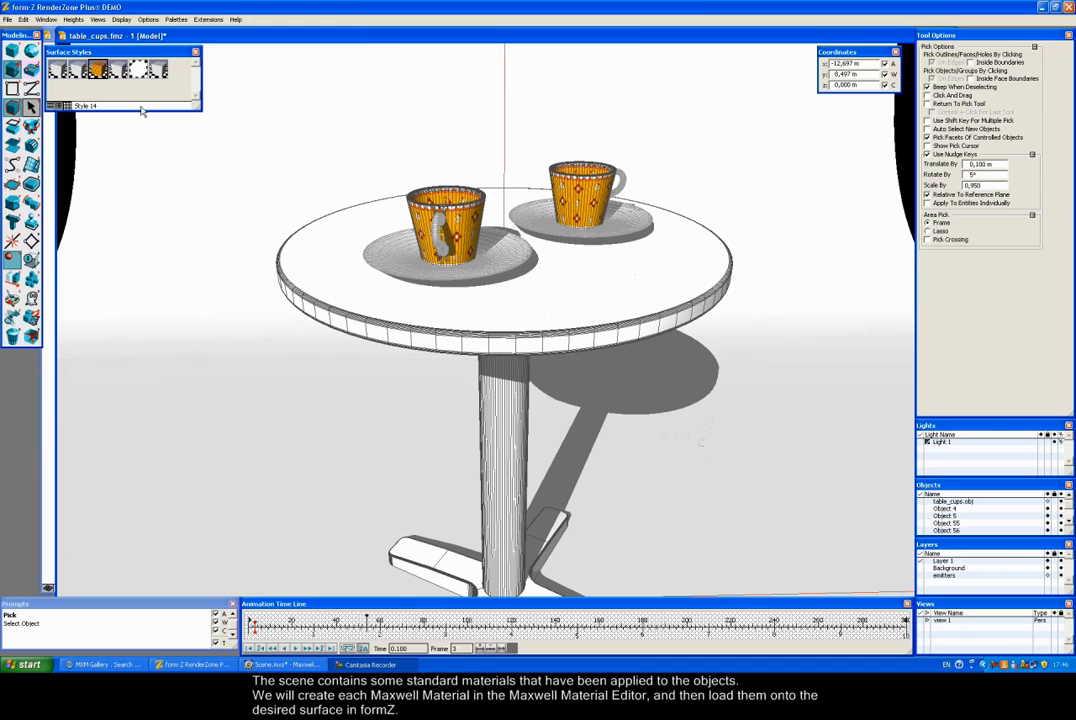
# Step: Review Style 14's Maxwell and RenderZone settings, then minimize form·Z to show the desktop
pyautogui.doubleClick(100, 80)
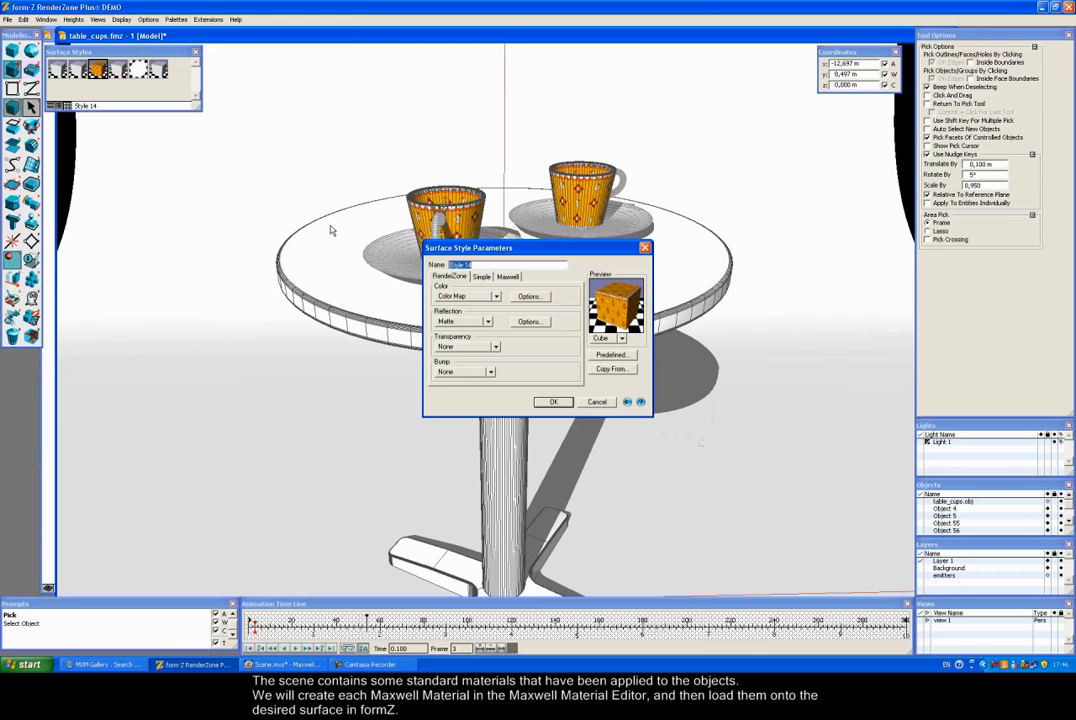
pyautogui.click(507, 277)
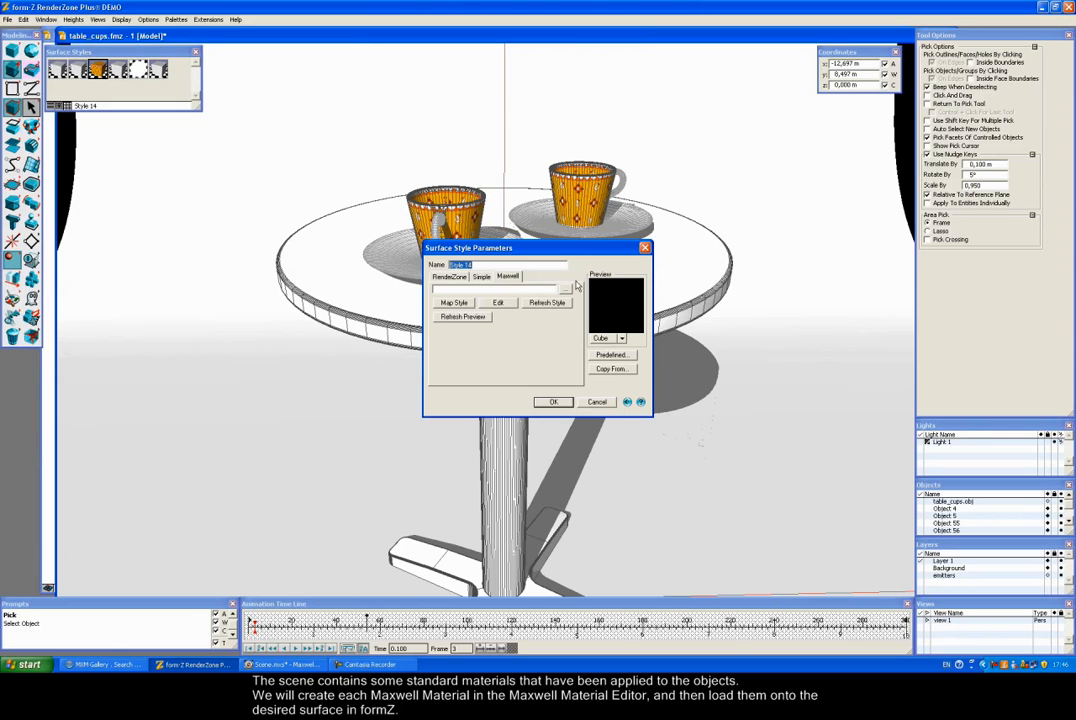
pyautogui.click(449, 277)
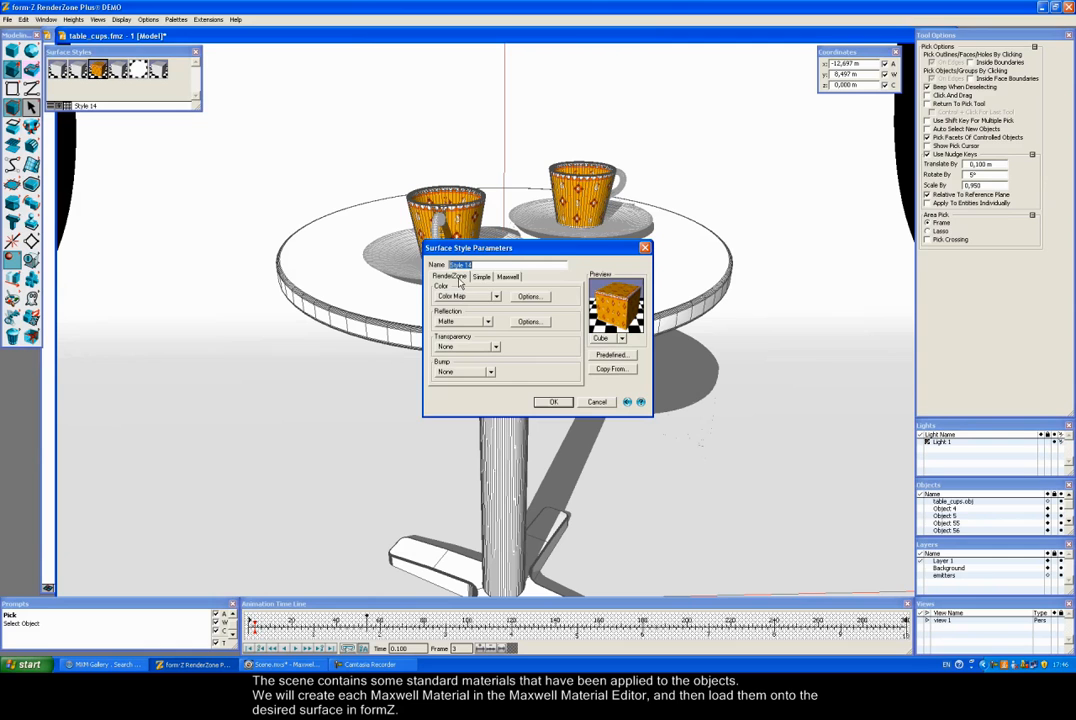
pyautogui.click(551, 402)
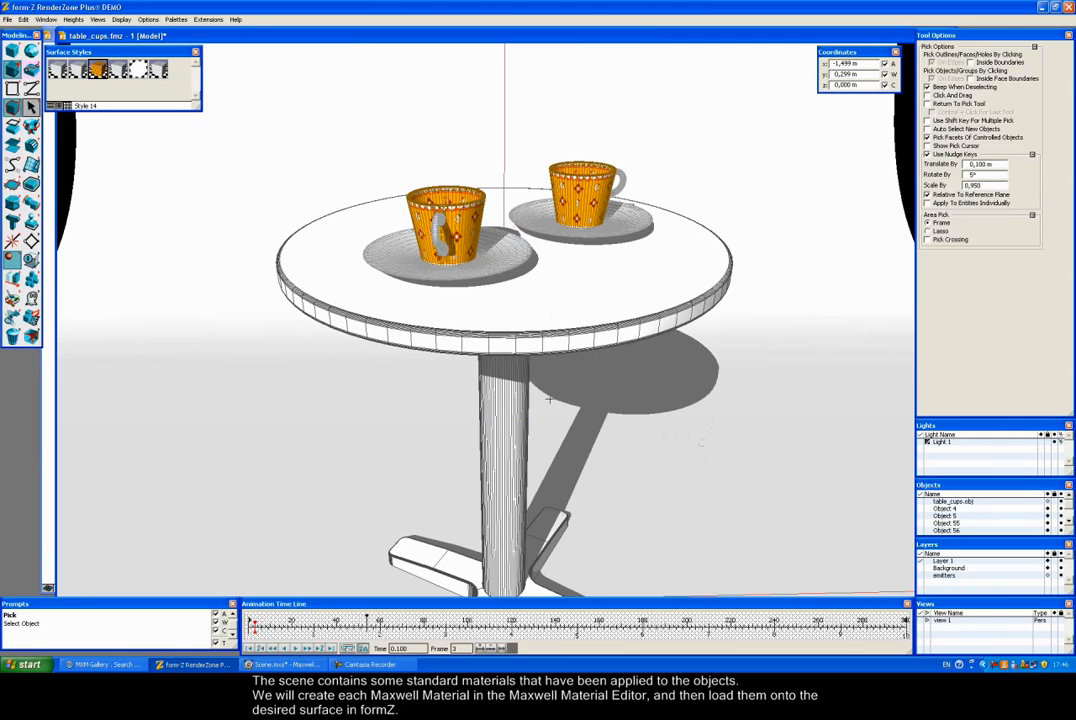
pyautogui.click(1041, 7)
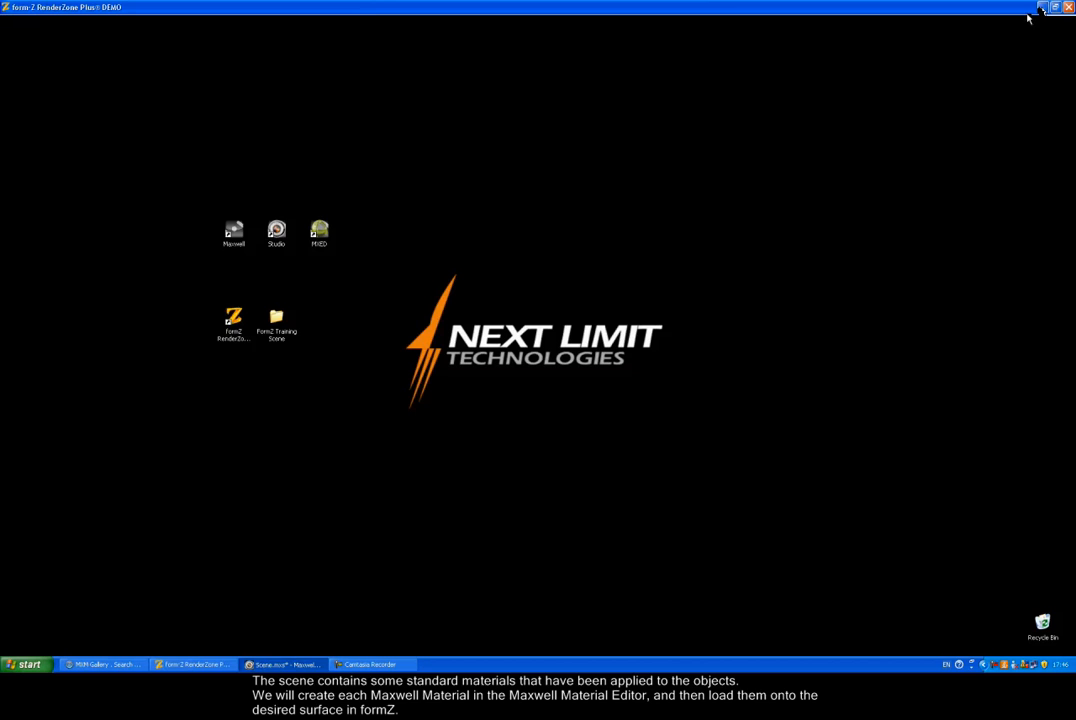
# Step: Launch MXED and add a Layer with a BSDF component to the untitled material
pyautogui.doubleClick(319, 234)
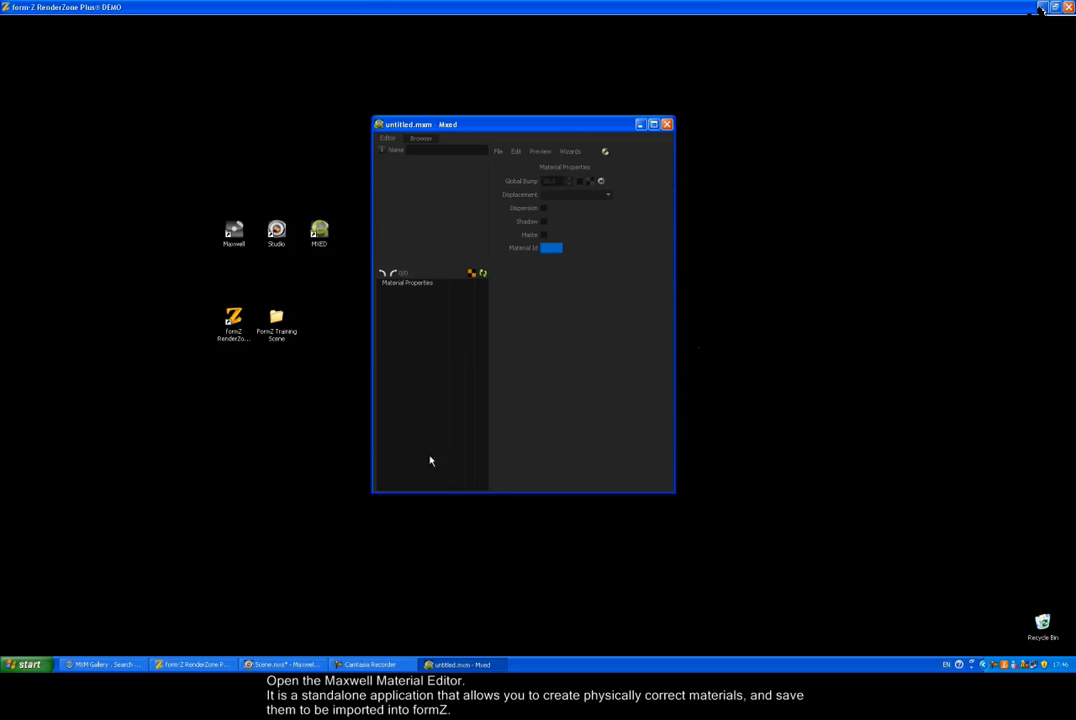
pyautogui.rightClick(400, 320)
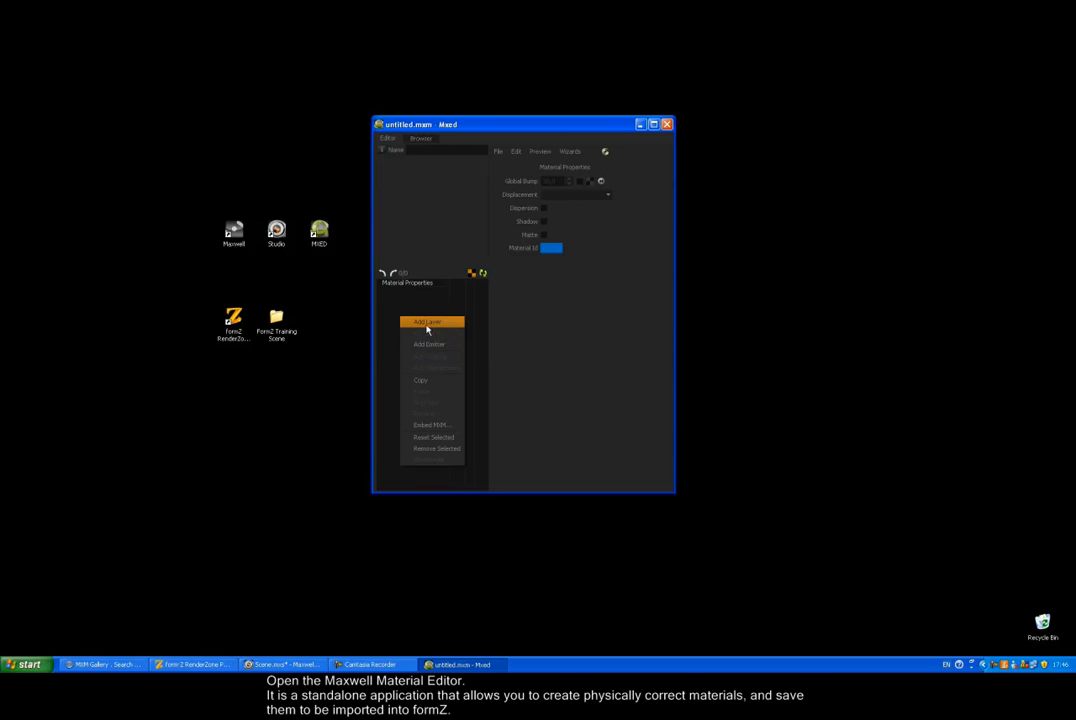
pyautogui.click(427, 322)
pyautogui.click(405, 291)
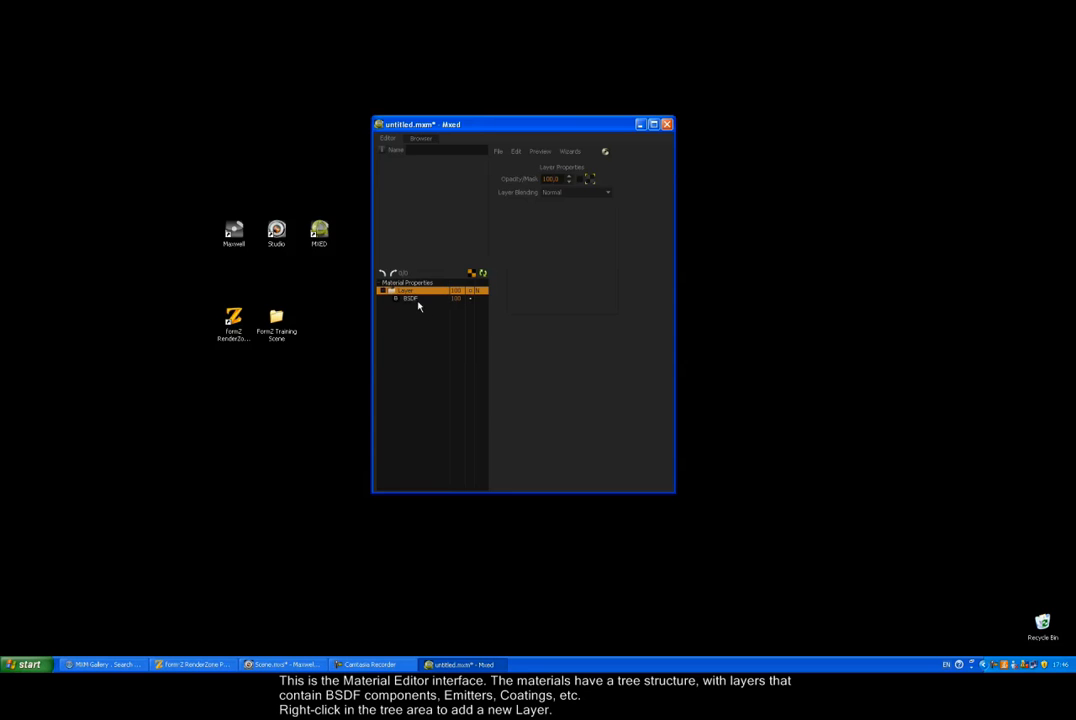
pyautogui.click(414, 299)
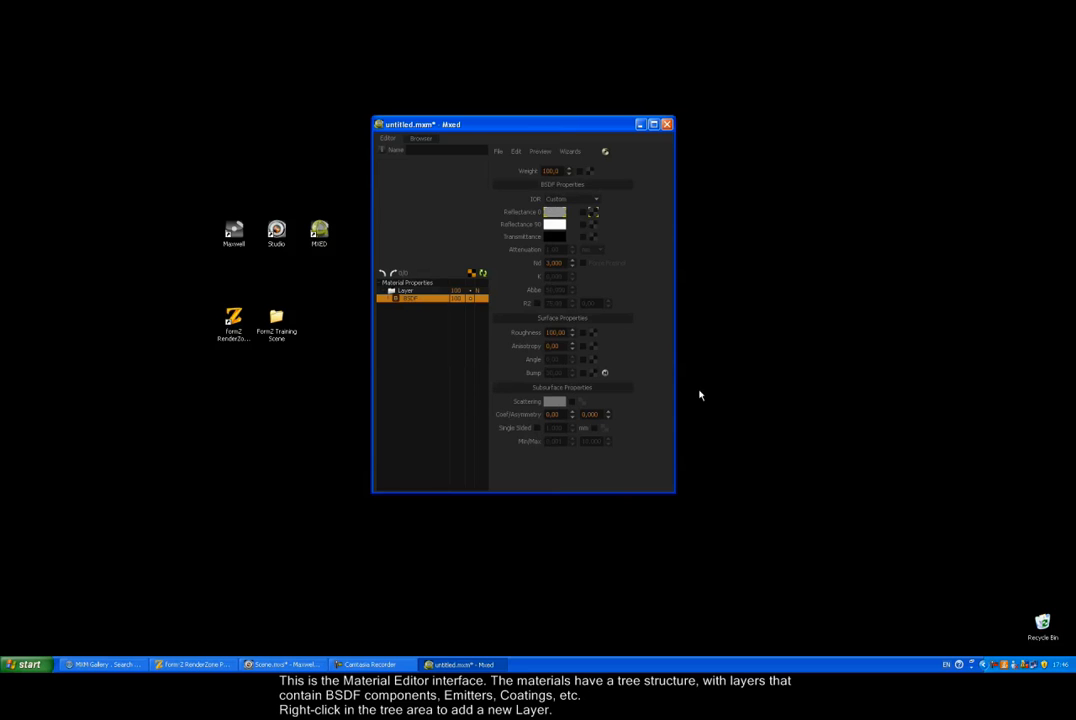
# Step: Collapse and re-expand the BSDF, Surface and Subsurface Properties groups
pyautogui.click(563, 185)
pyautogui.click(565, 196)
pyautogui.click(562, 206)
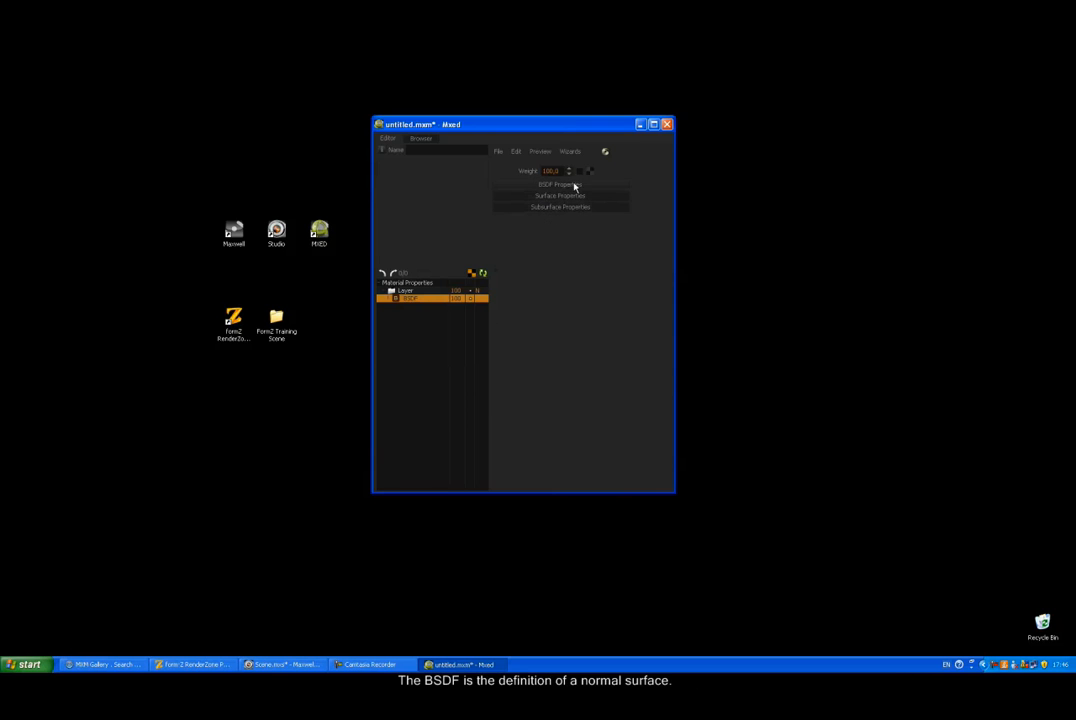
pyautogui.click(574, 185)
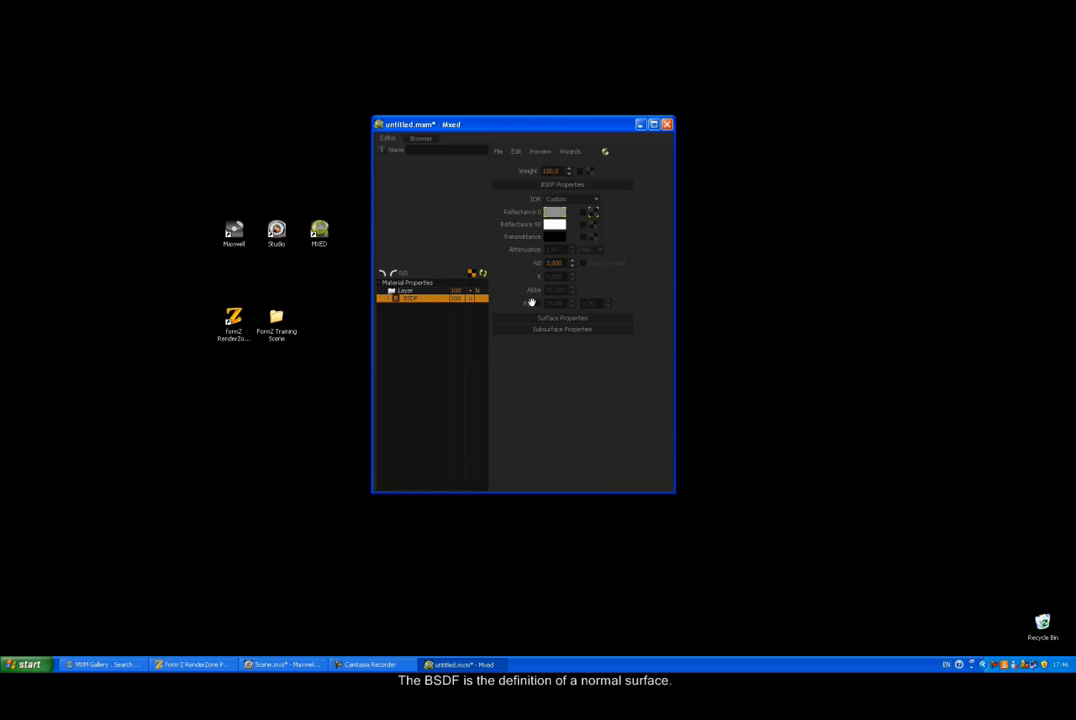
pyautogui.click(562, 318)
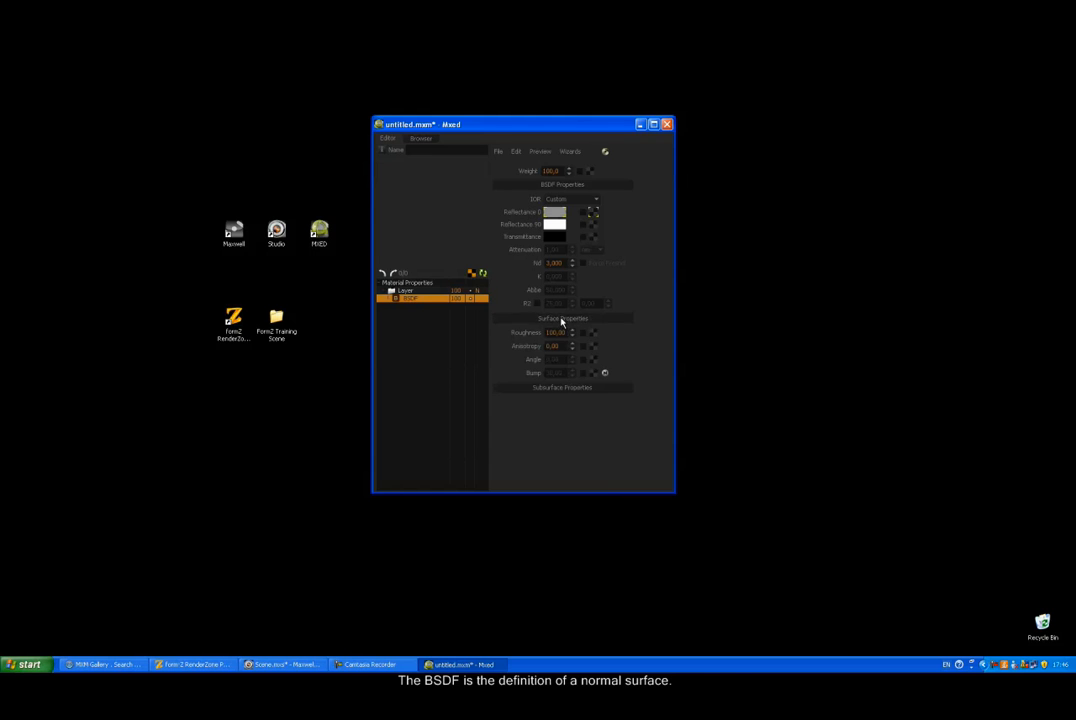
pyautogui.click(557, 389)
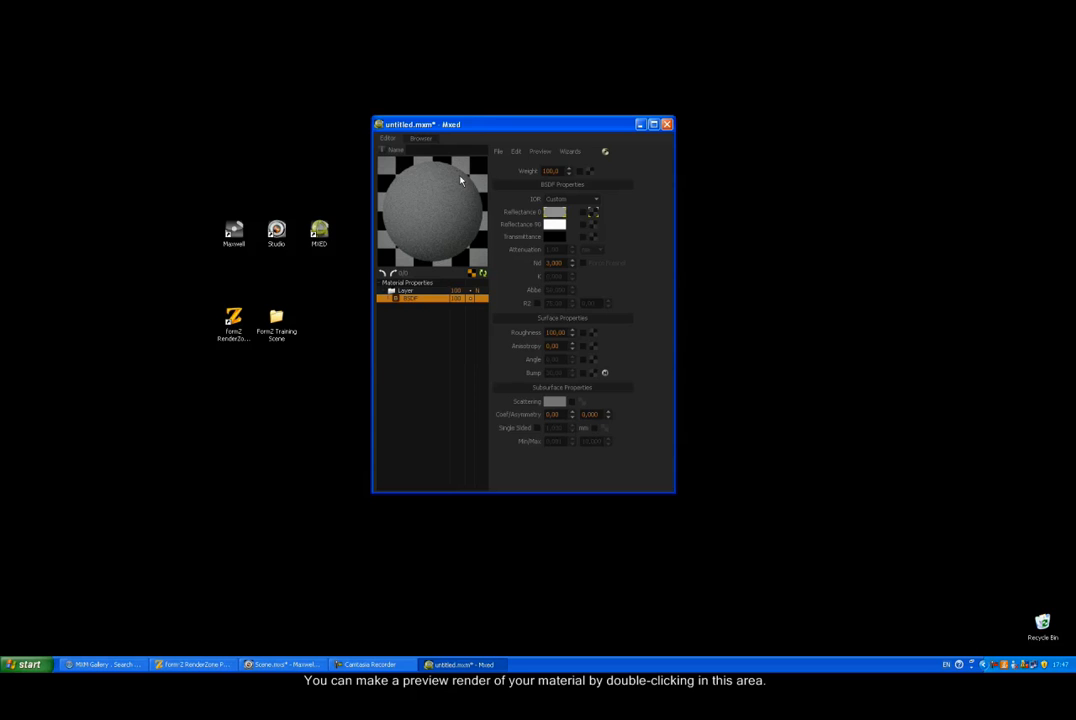
# Step: Switch the material preview to the stage1_box scene via Preview > Select Scene
pyautogui.click(540, 151)
pyautogui.moveTo(546, 163)
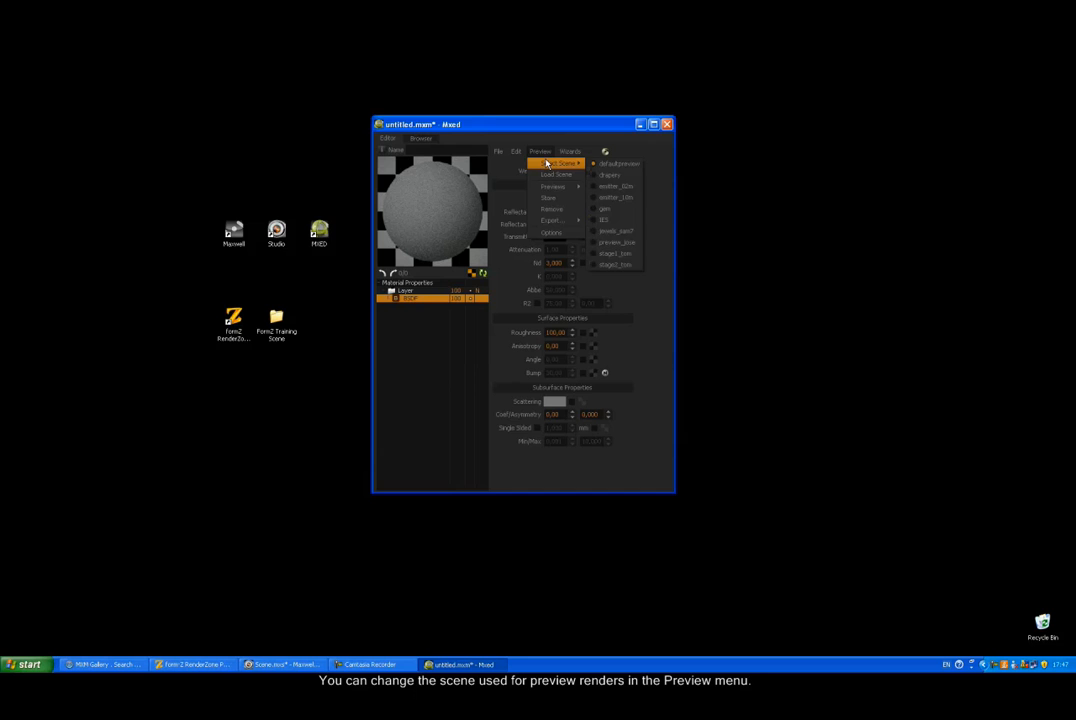
pyautogui.click(612, 253)
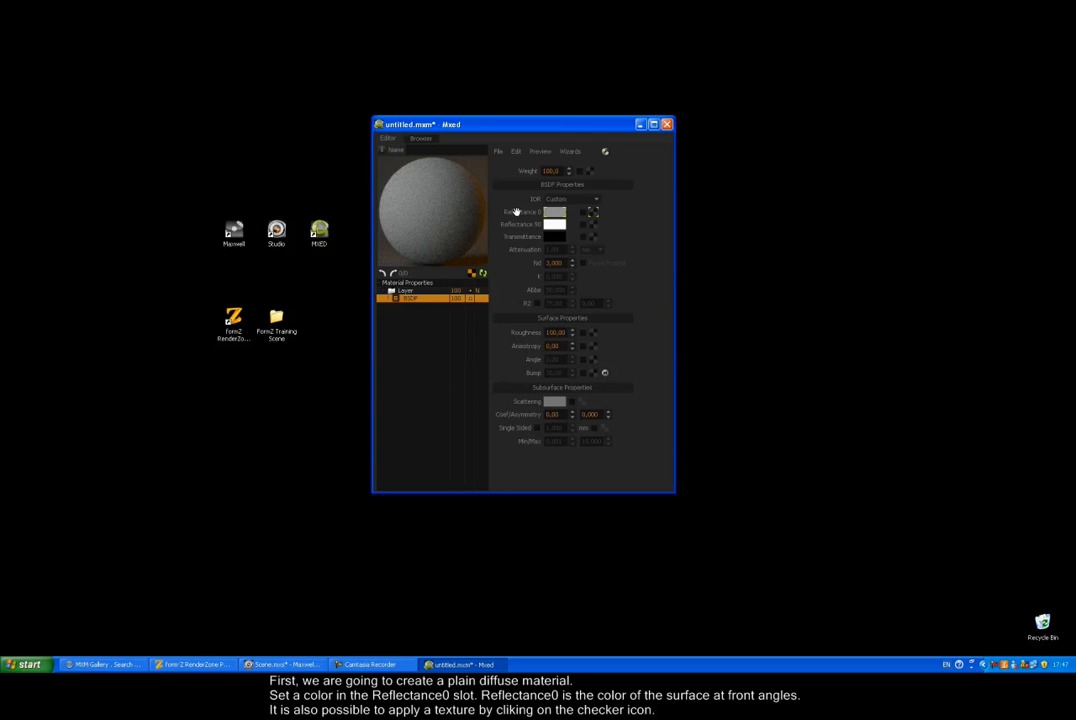
# Step: Change the Reflectance 0 colour to orange in the colour picker
pyautogui.click(552, 213)
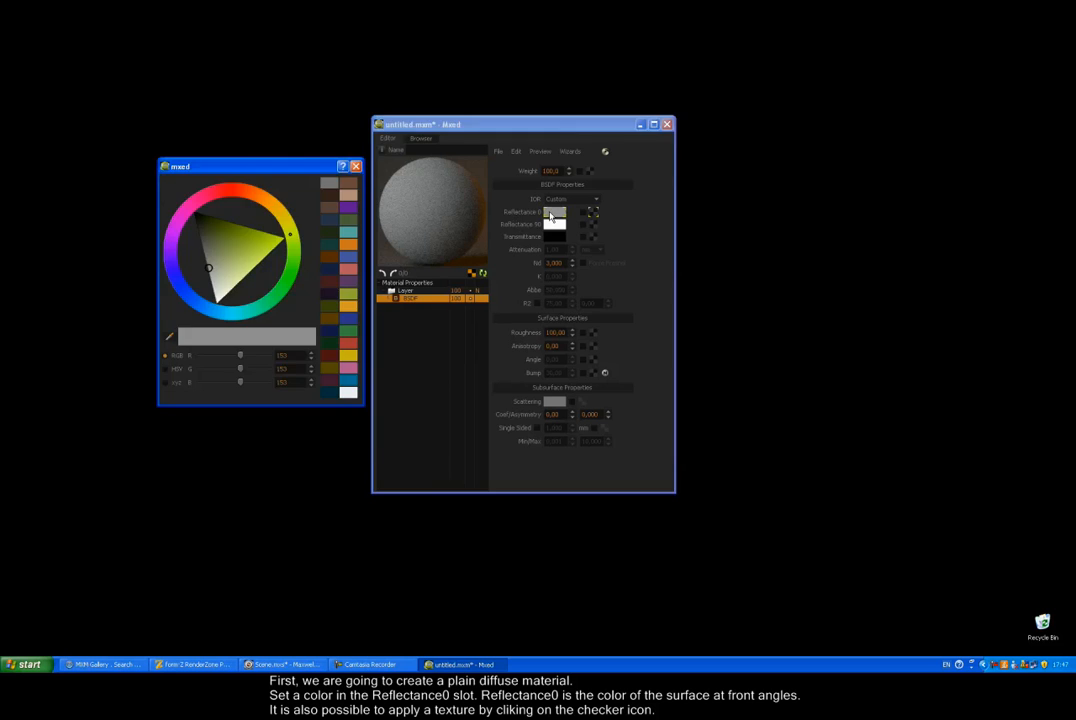
pyautogui.moveTo(289, 237); pyautogui.dragTo(274, 206)
pyautogui.click(240, 258)
pyautogui.moveTo(240, 258)
pyautogui.mouseDown()
pyautogui.moveTo(241, 224)
pyautogui.moveTo(290, 203)
pyautogui.moveTo(270, 203)
pyautogui.mouseUp()
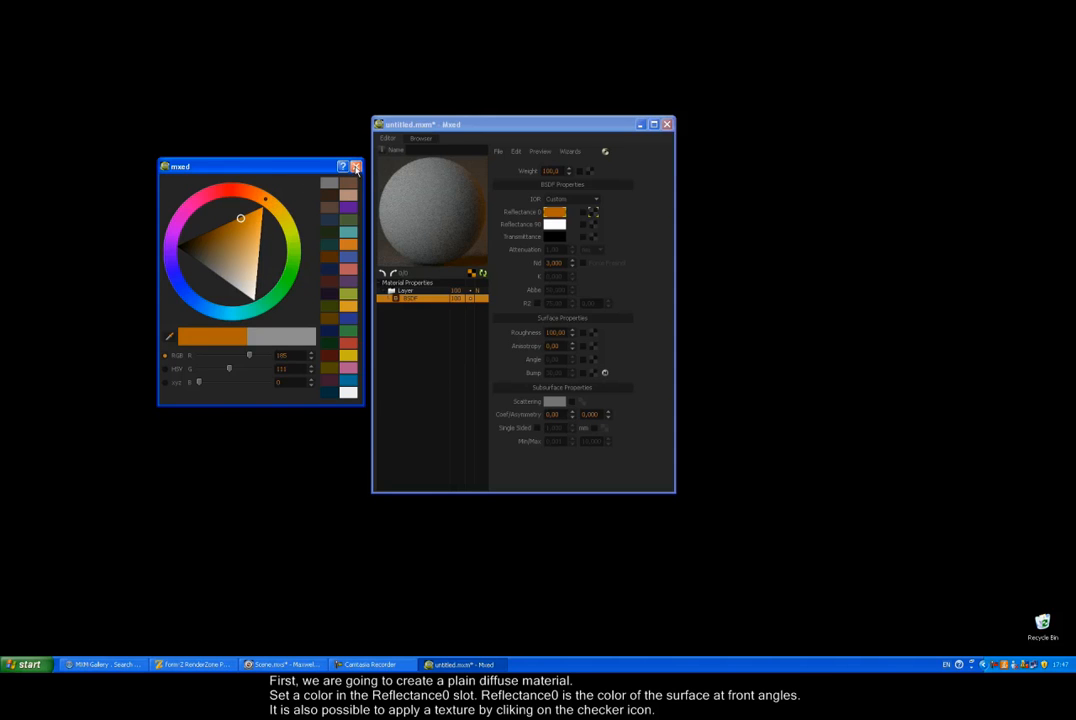
pyautogui.click(355, 166)
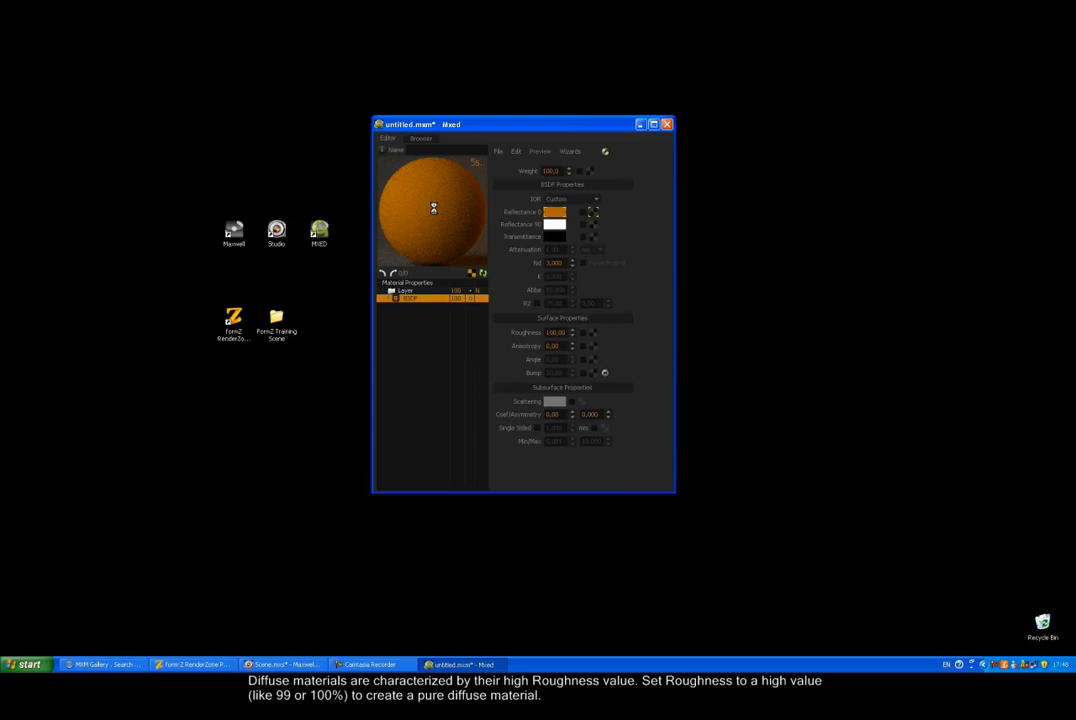
# Step: Start saving an MXM file and create a Materials folder on the Desktop
pyautogui.click(498, 151)
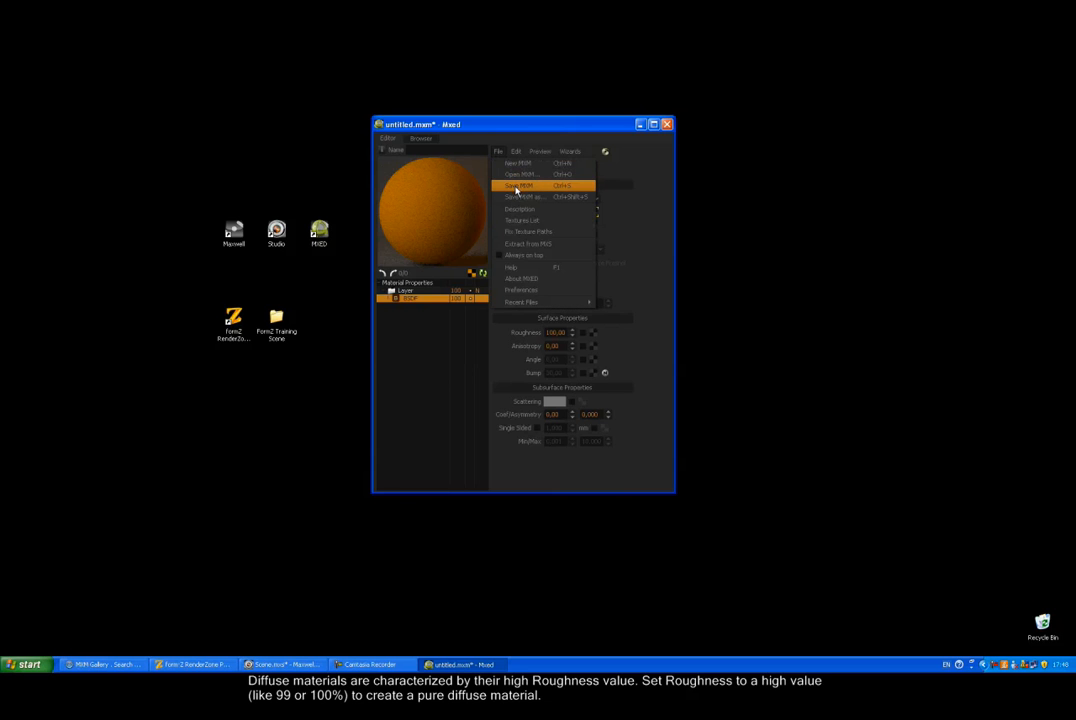
pyautogui.click(517, 188)
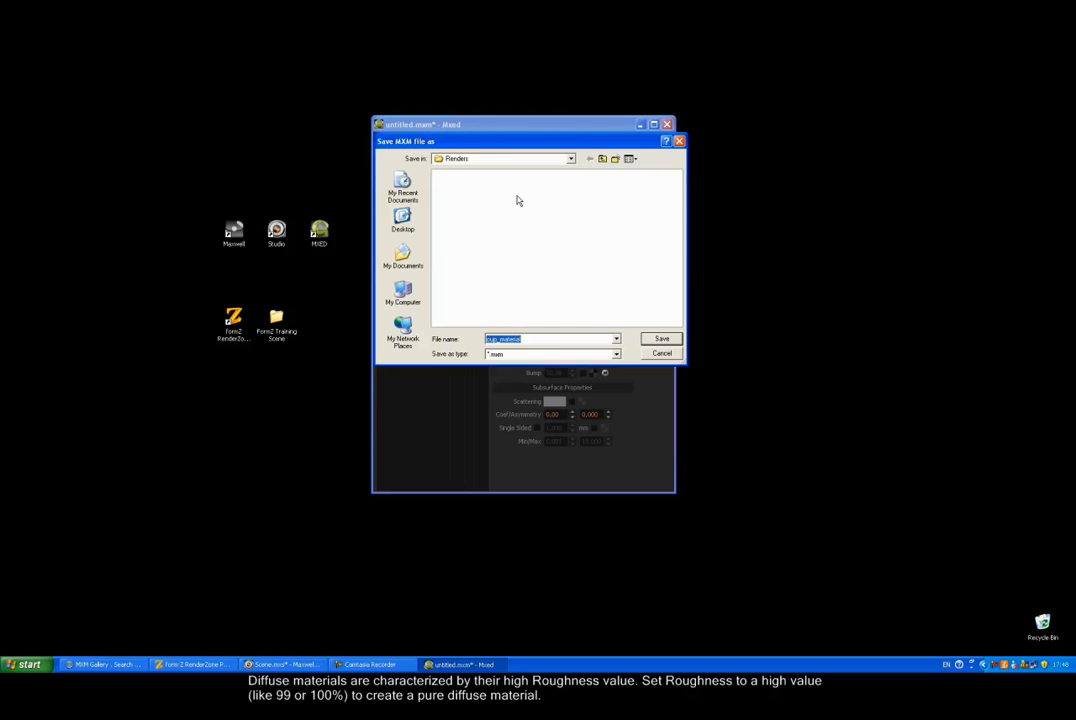
pyautogui.click(590, 158)
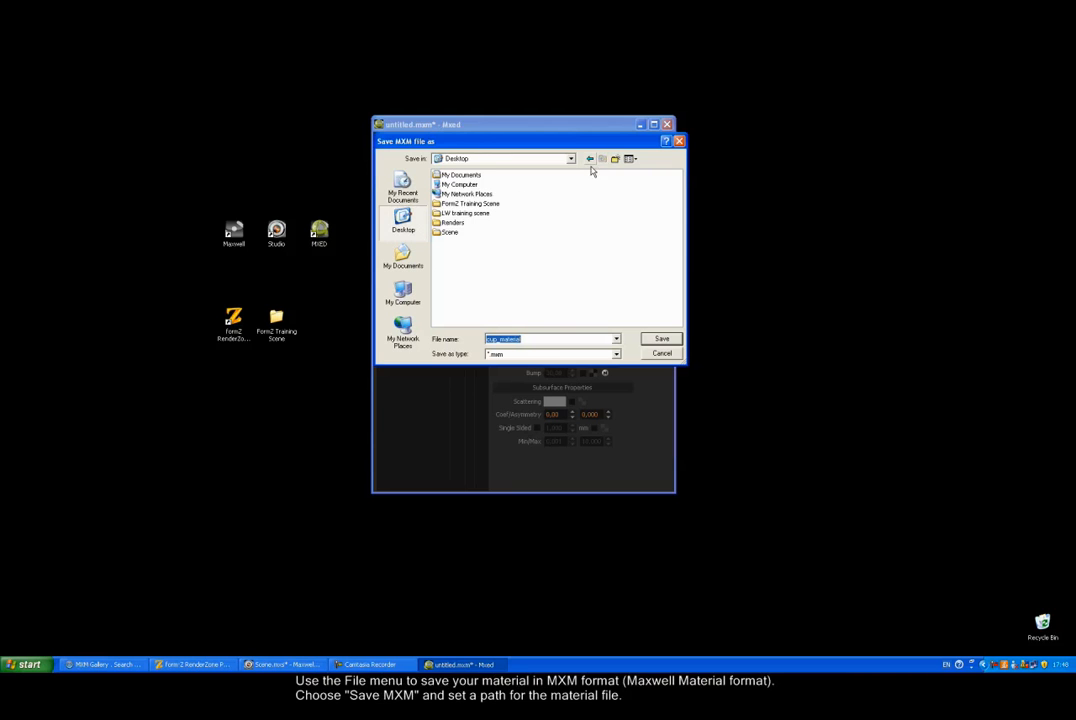
pyautogui.click(614, 160)
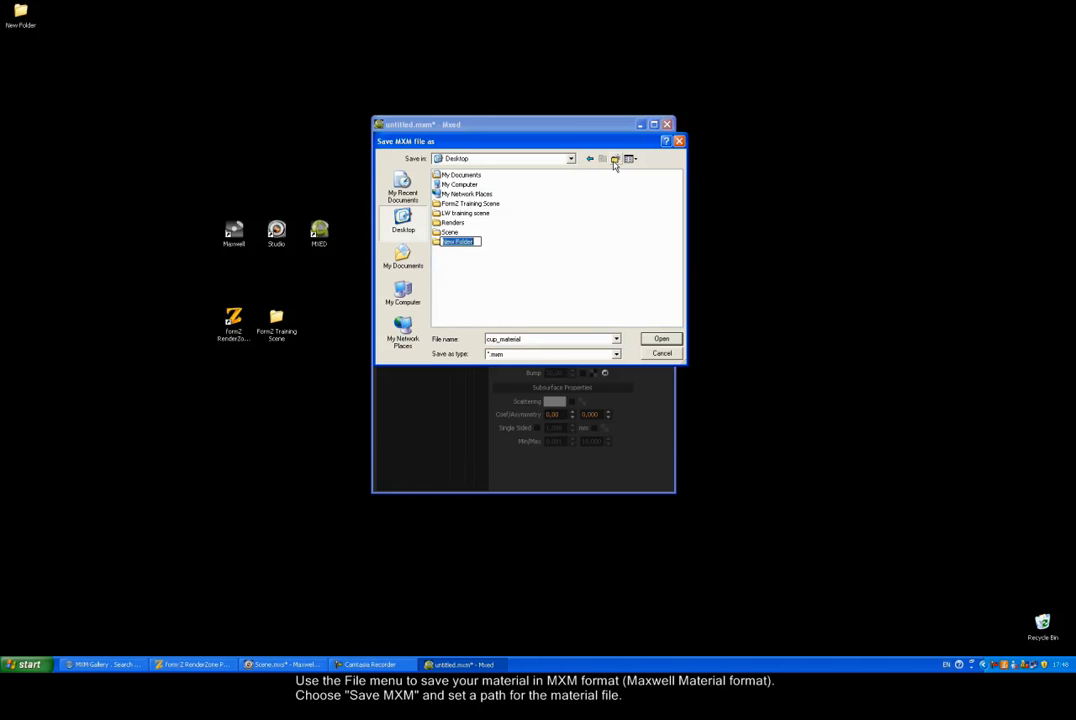
pyautogui.write('Mate')
pyautogui.press('Return')
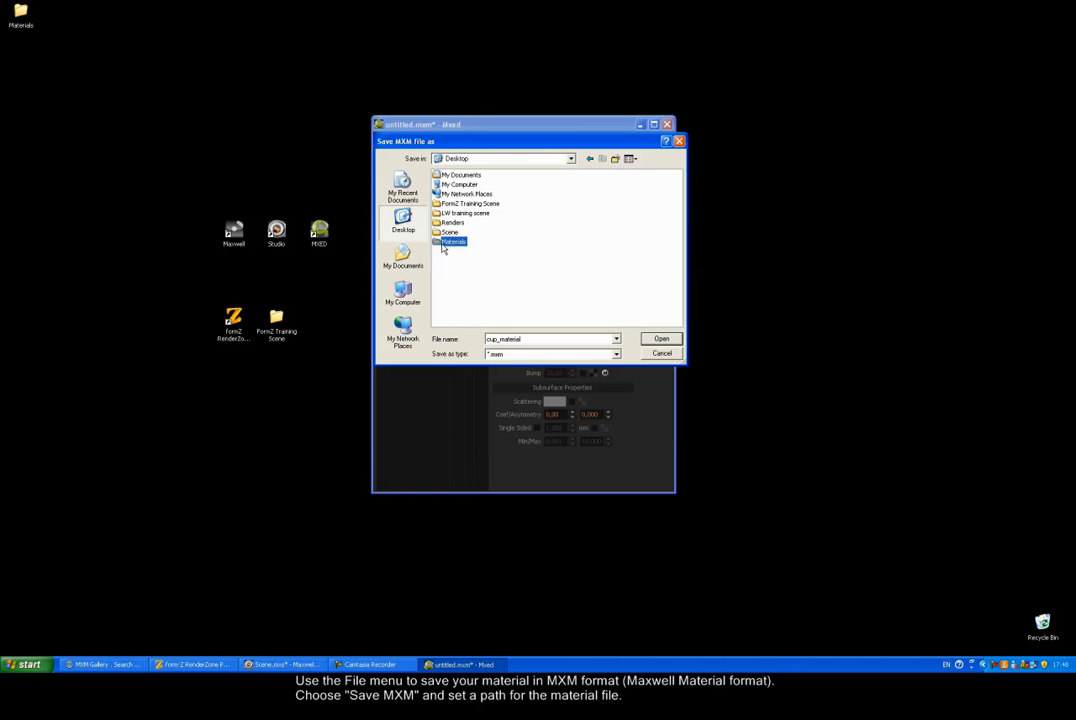
# Step: Save the material as diffuse_orange.mxm inside the Materials folder
pyautogui.doubleClick(445, 244)
pyautogui.doubleClick(528, 339)
pyautogui.write('dif')
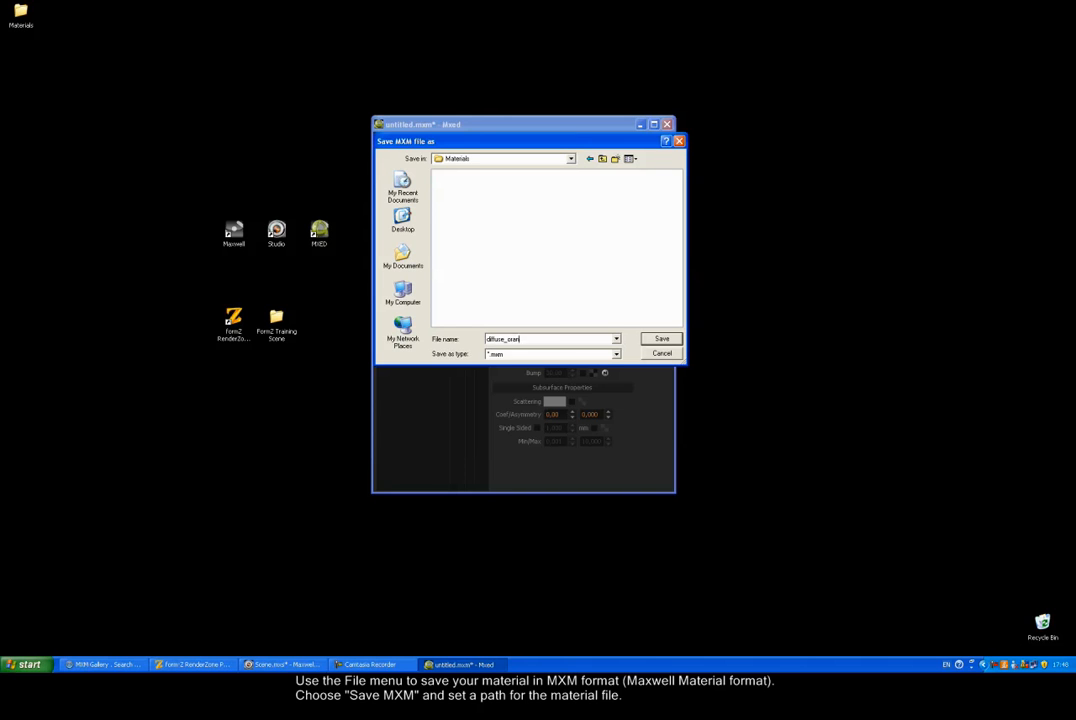
pyautogui.write('fuse_orange')
pyautogui.click(661, 339)
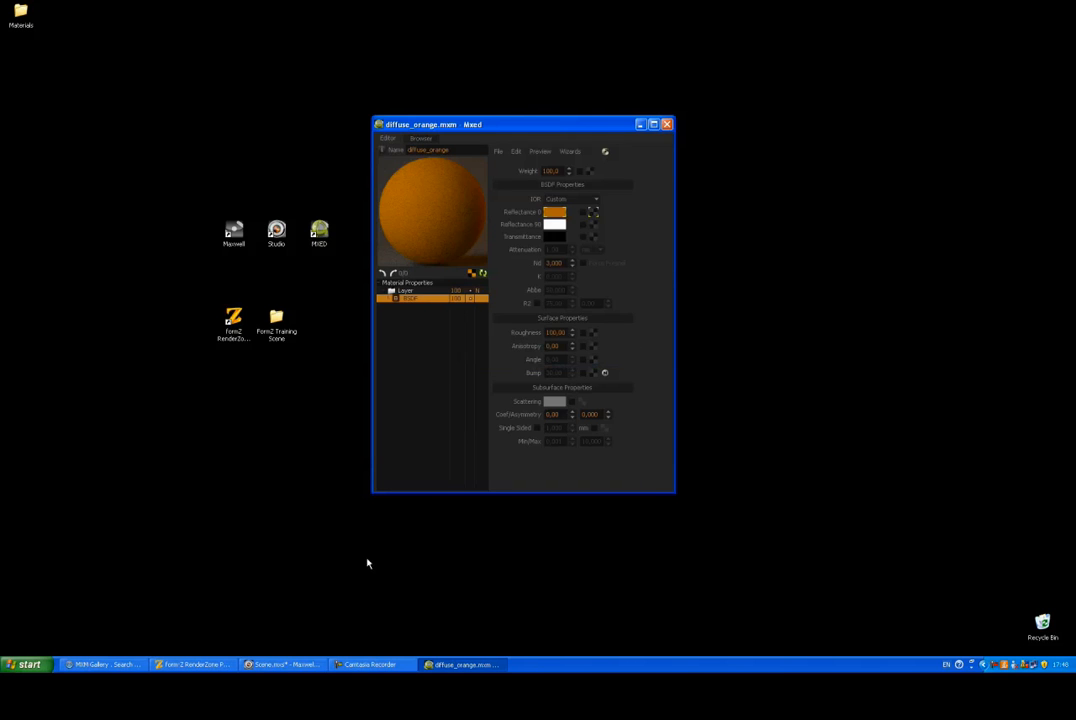
# Step: In form·Z, set Style 14's Color from its colour map to Plain Color
pyautogui.click(196, 664)
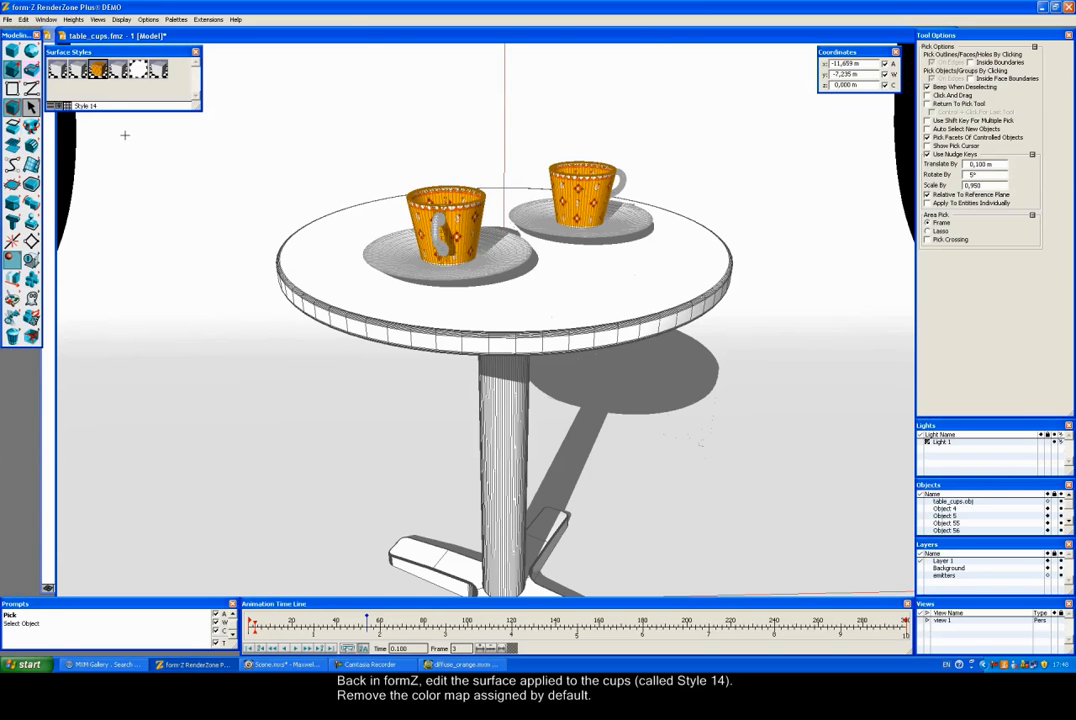
pyautogui.doubleClick(97, 68)
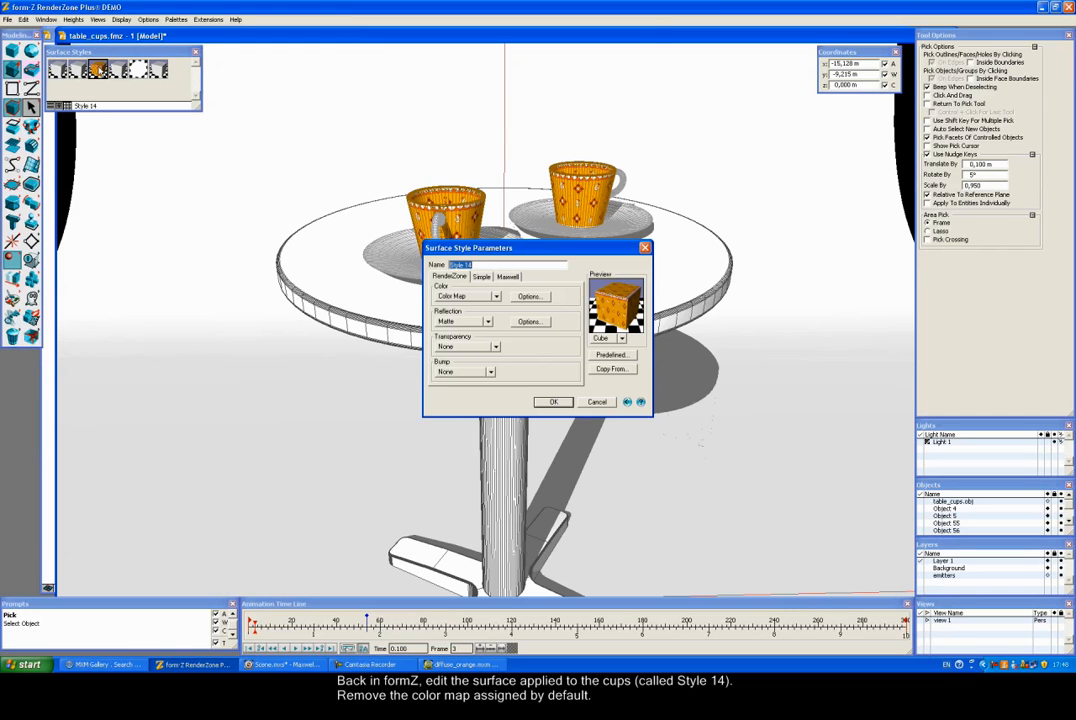
pyautogui.click(466, 296)
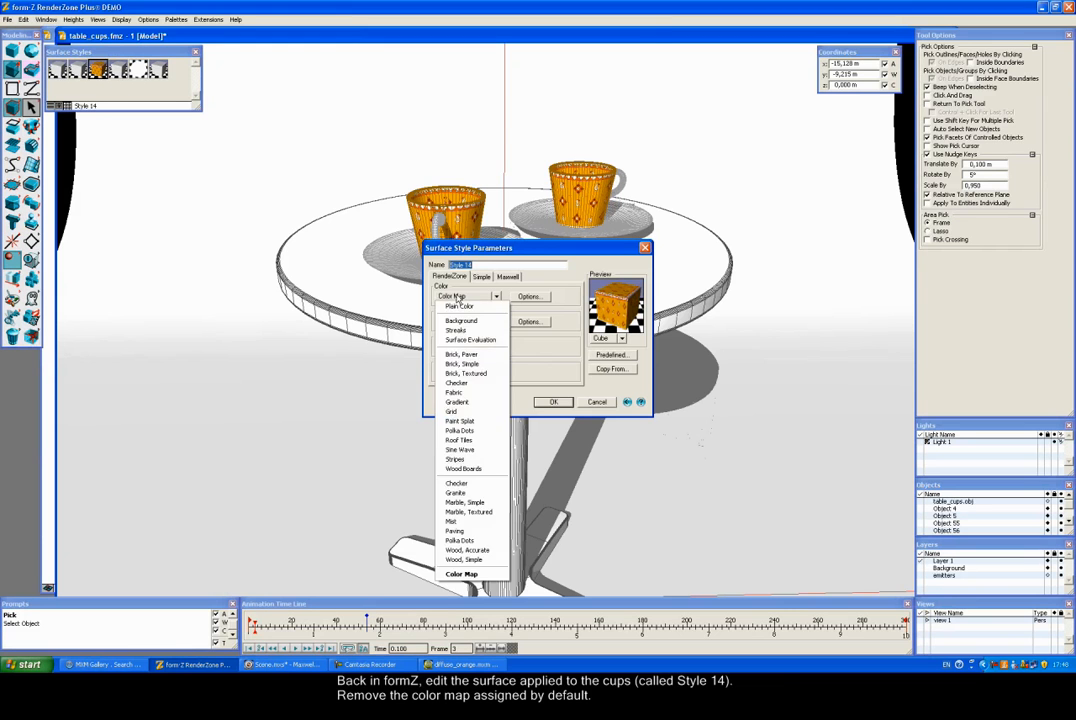
pyautogui.click(460, 310)
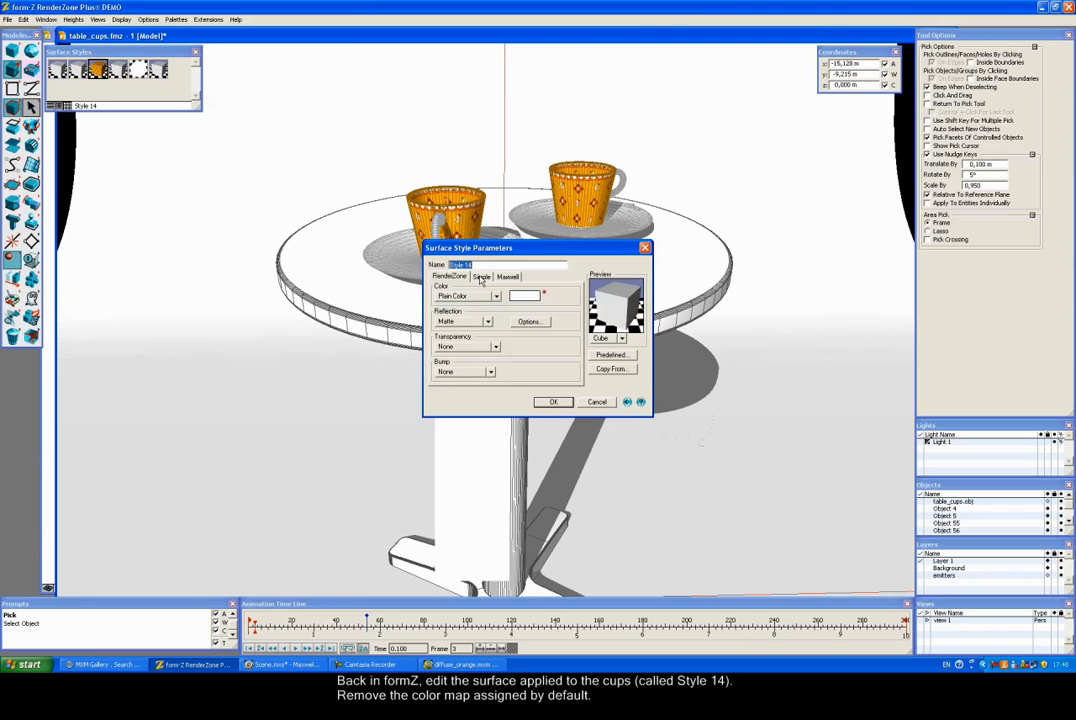
# Step: Load Desktop\Materials\diffuse_orange.mxm as Style 14's Maxwell material and confirm
pyautogui.click(482, 276)
pyautogui.click(508, 276)
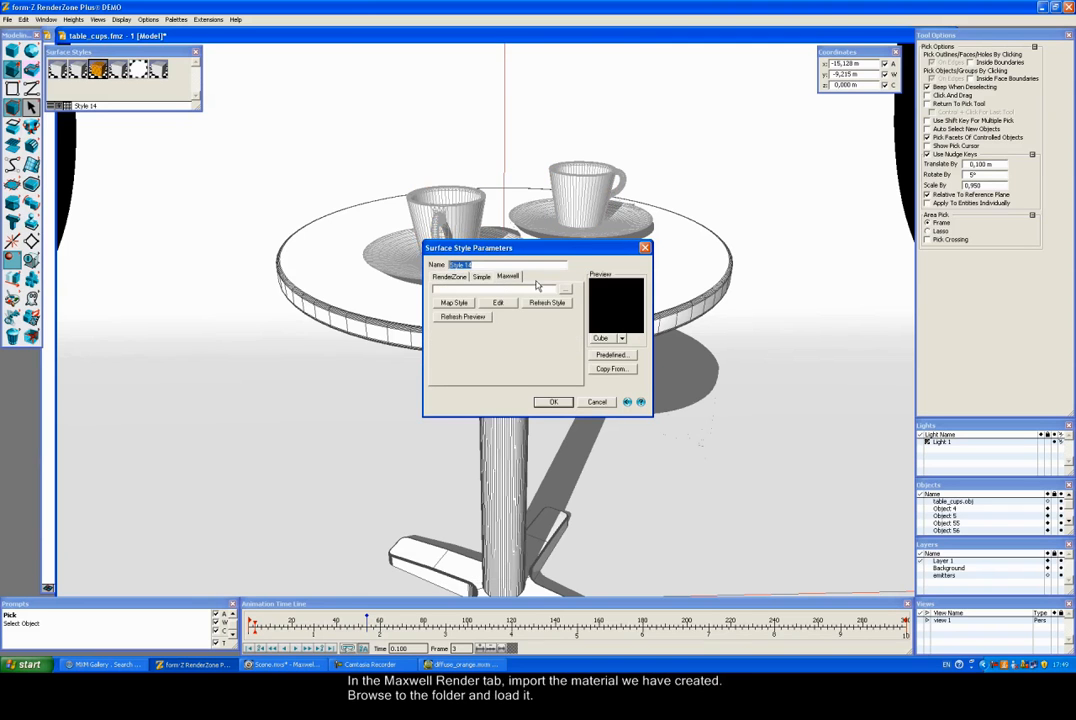
pyautogui.click(465, 339)
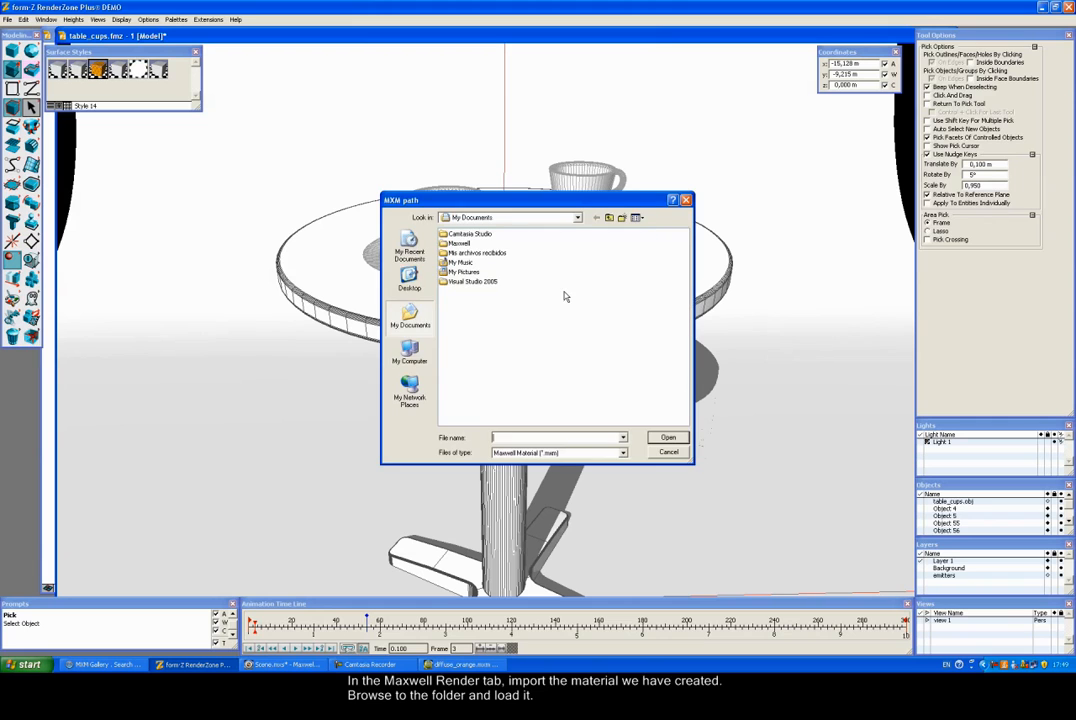
pyautogui.click(409, 279)
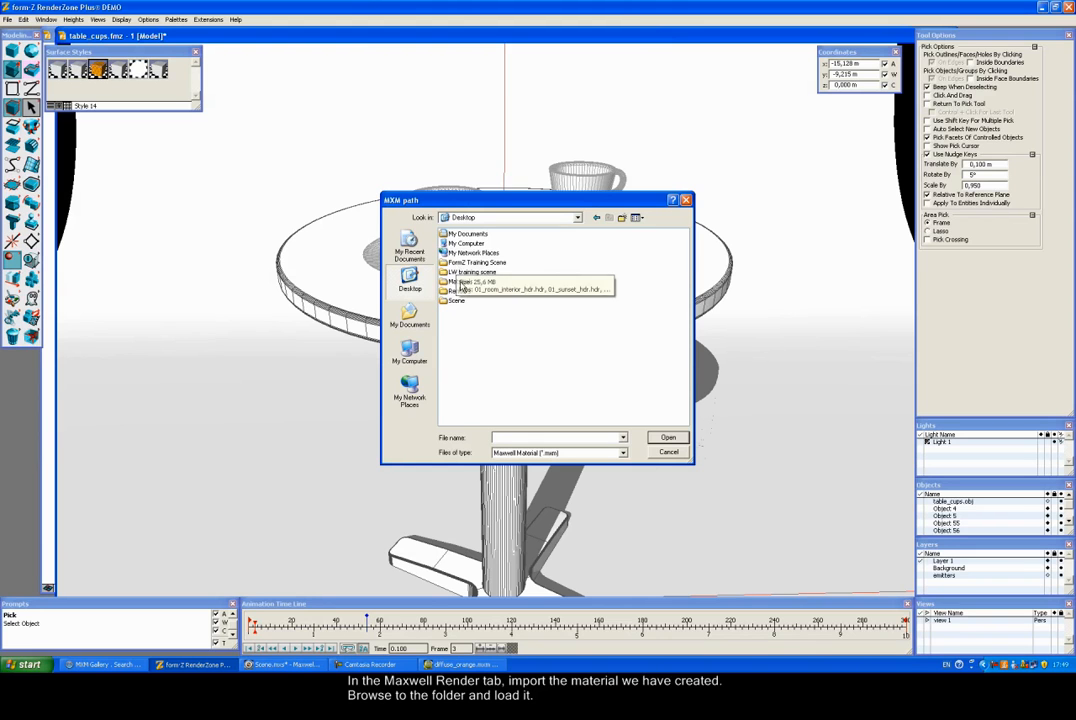
pyautogui.doubleClick(455, 284)
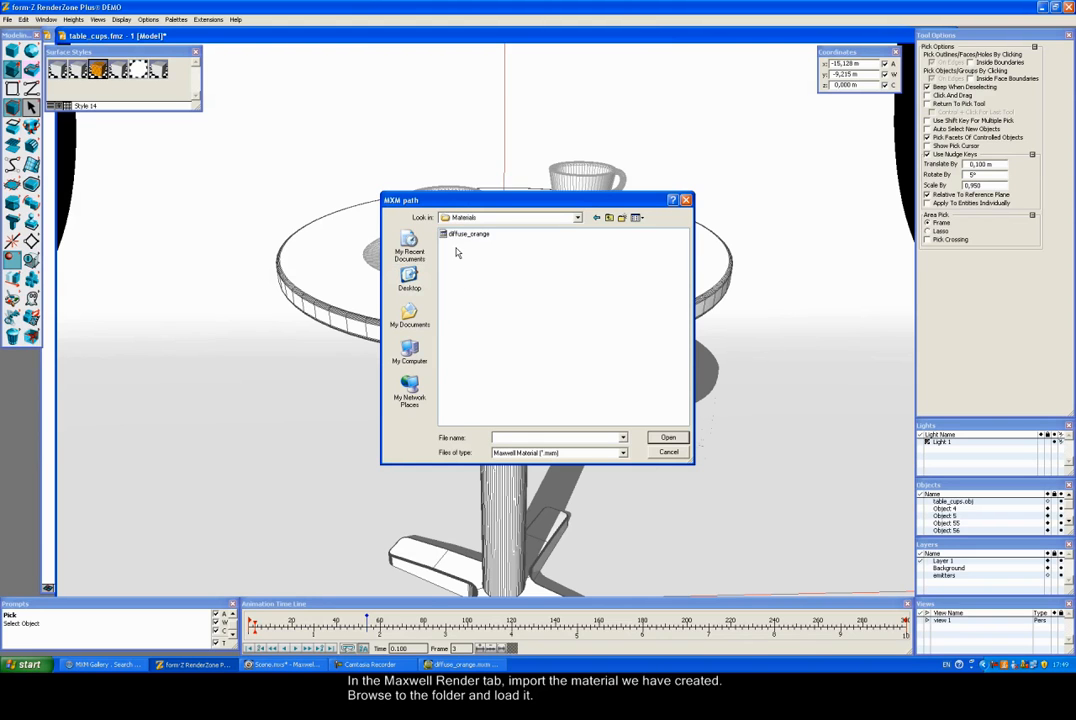
pyautogui.click(466, 234)
pyautogui.click(668, 439)
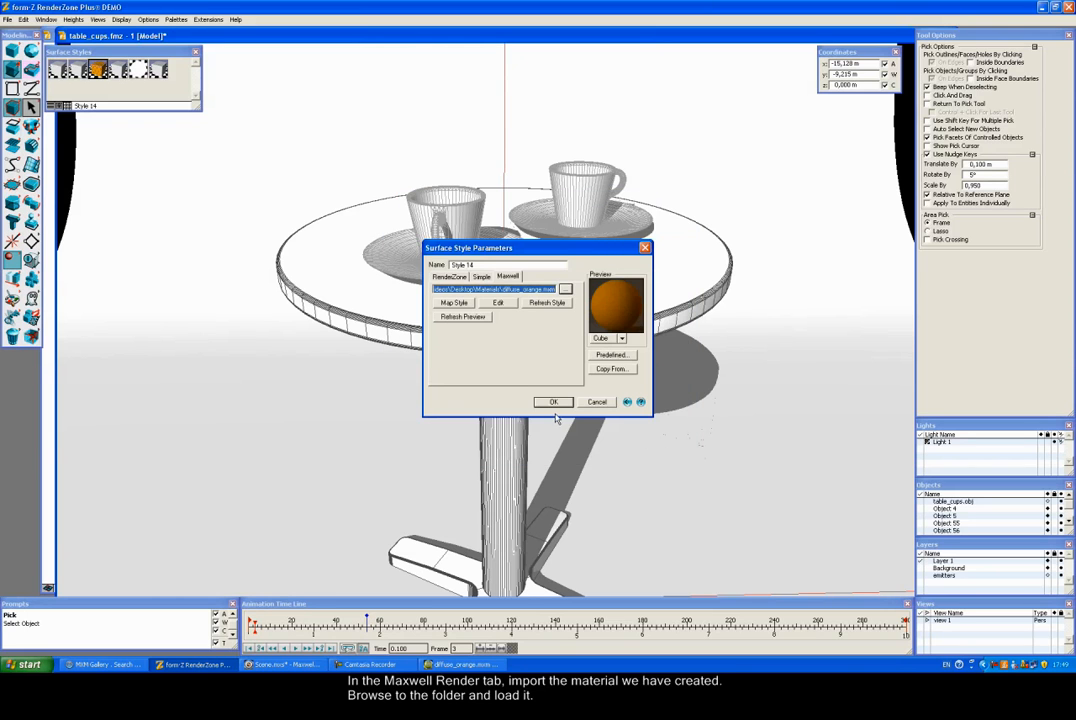
pyautogui.click(553, 402)
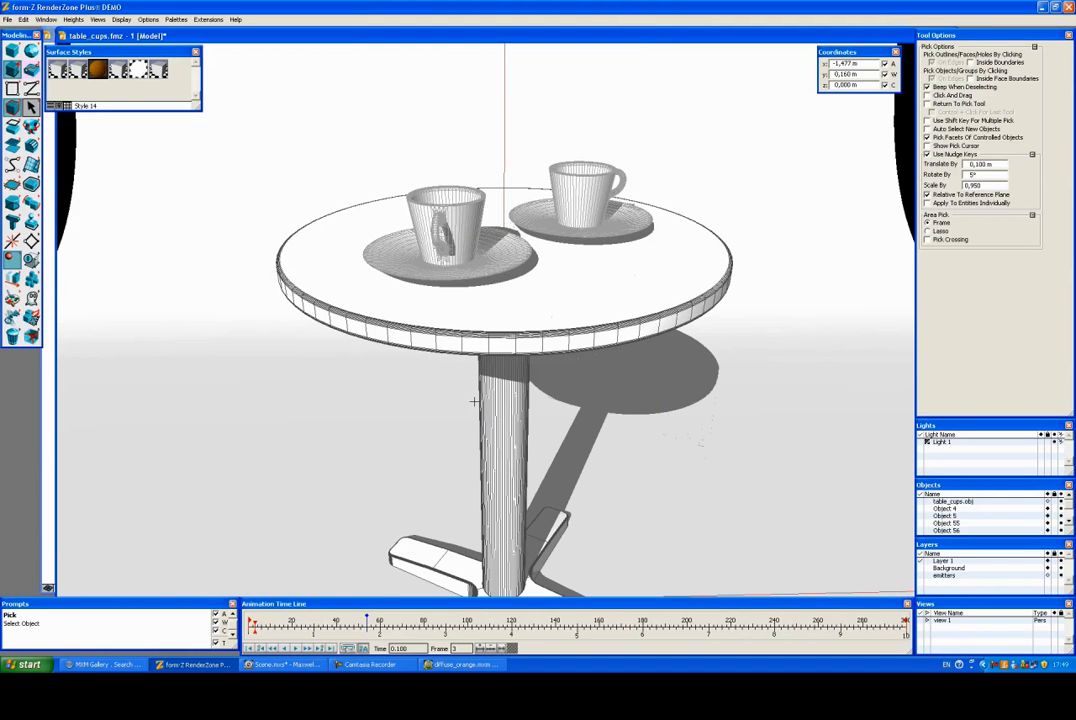
# Step: In Maxwell Render Options, set the image output to Renders\material_tests.jpg, replacing the existing file
pyautogui.click(121, 19)
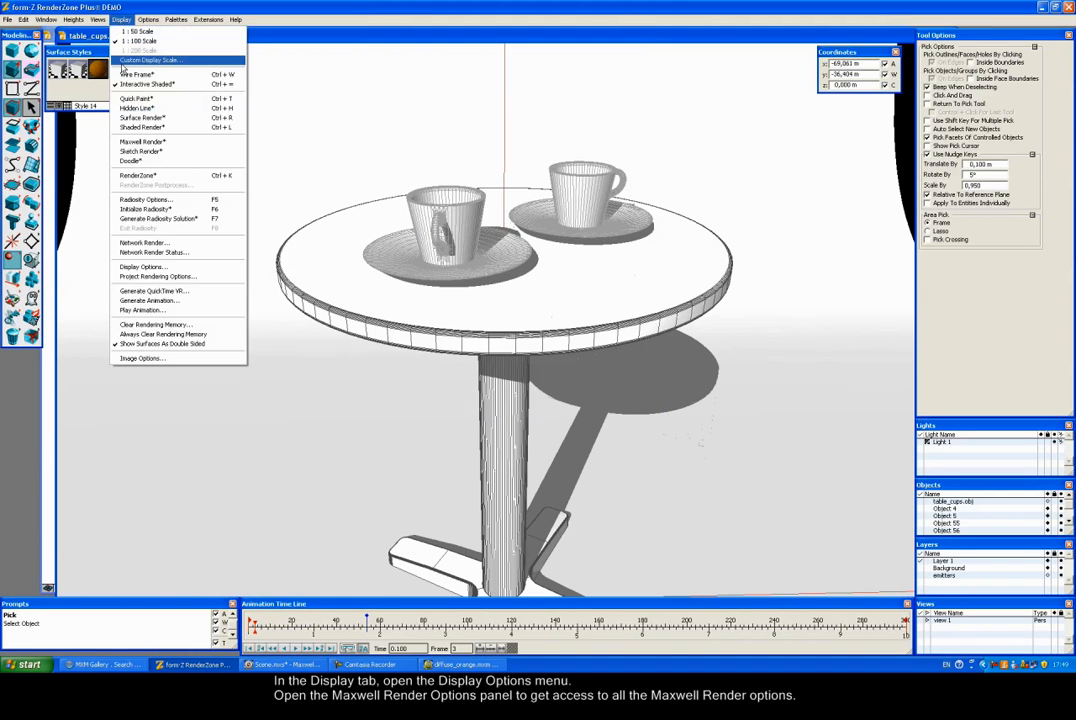
pyautogui.click(148, 268)
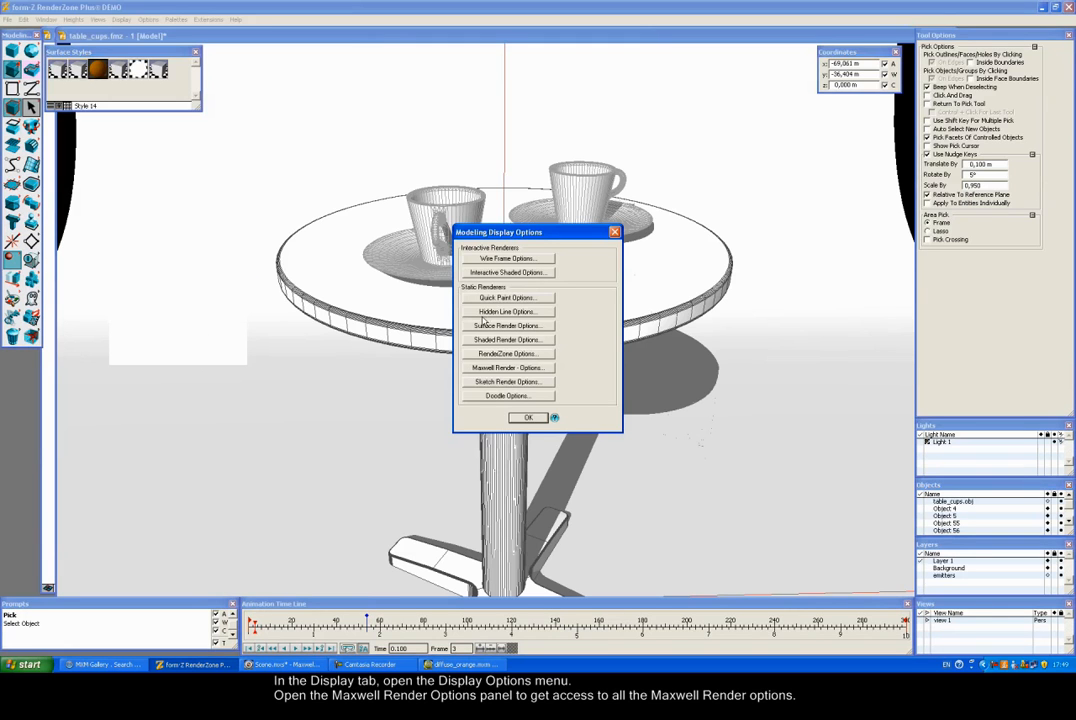
pyautogui.click(507, 367)
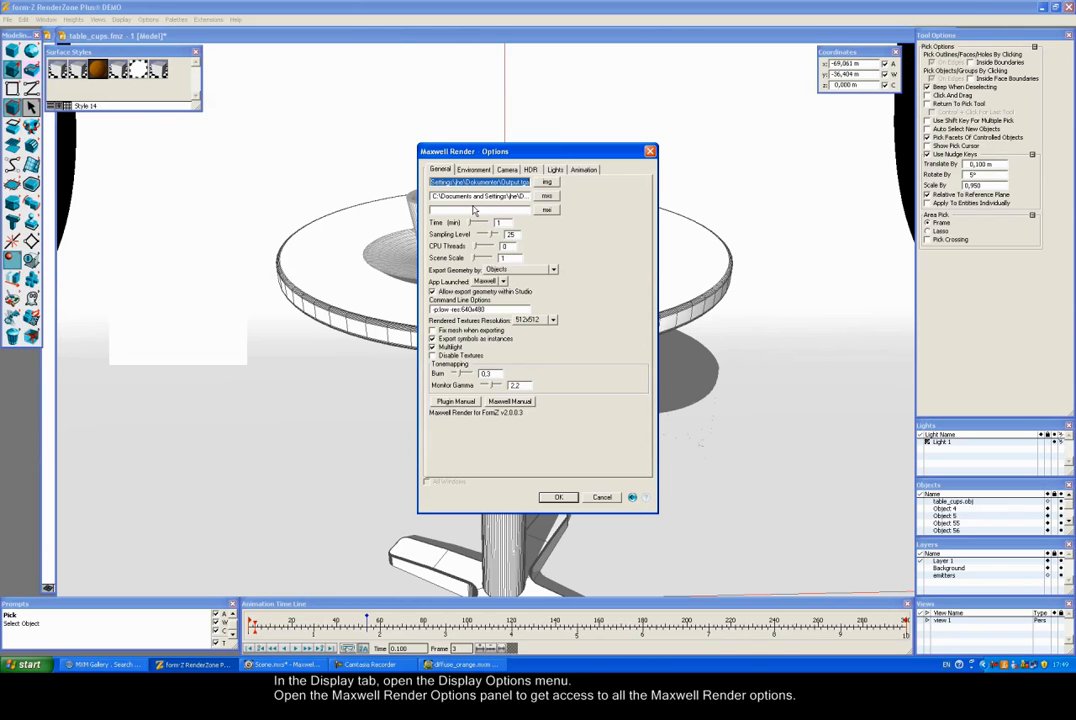
pyautogui.click(548, 183)
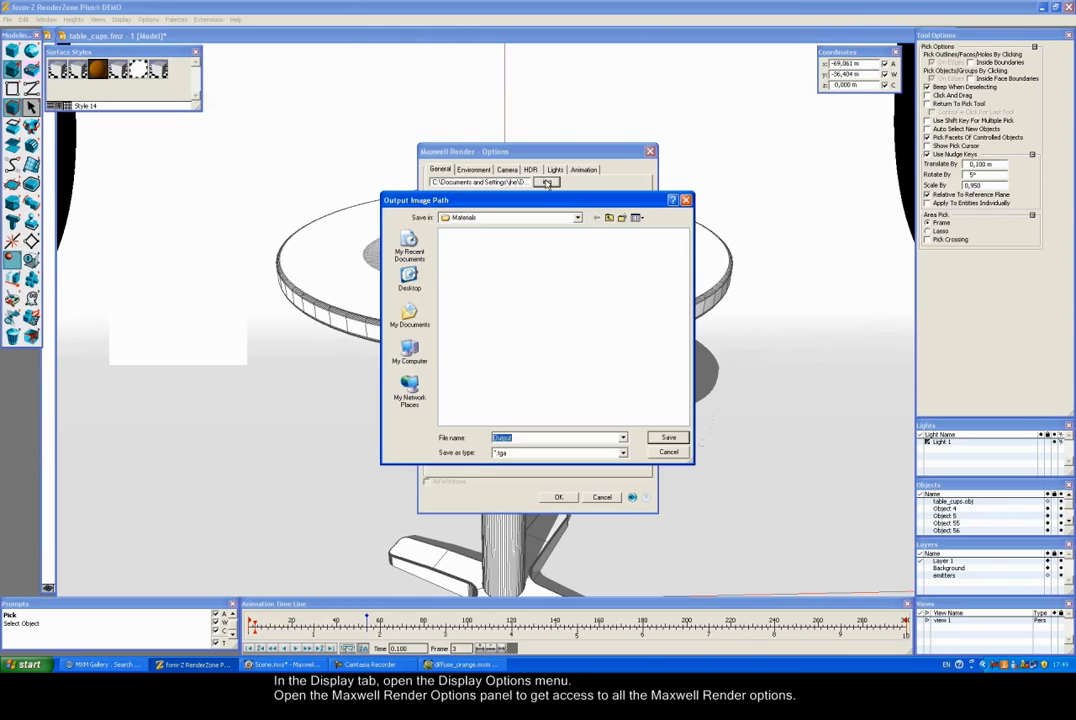
pyautogui.click(596, 217)
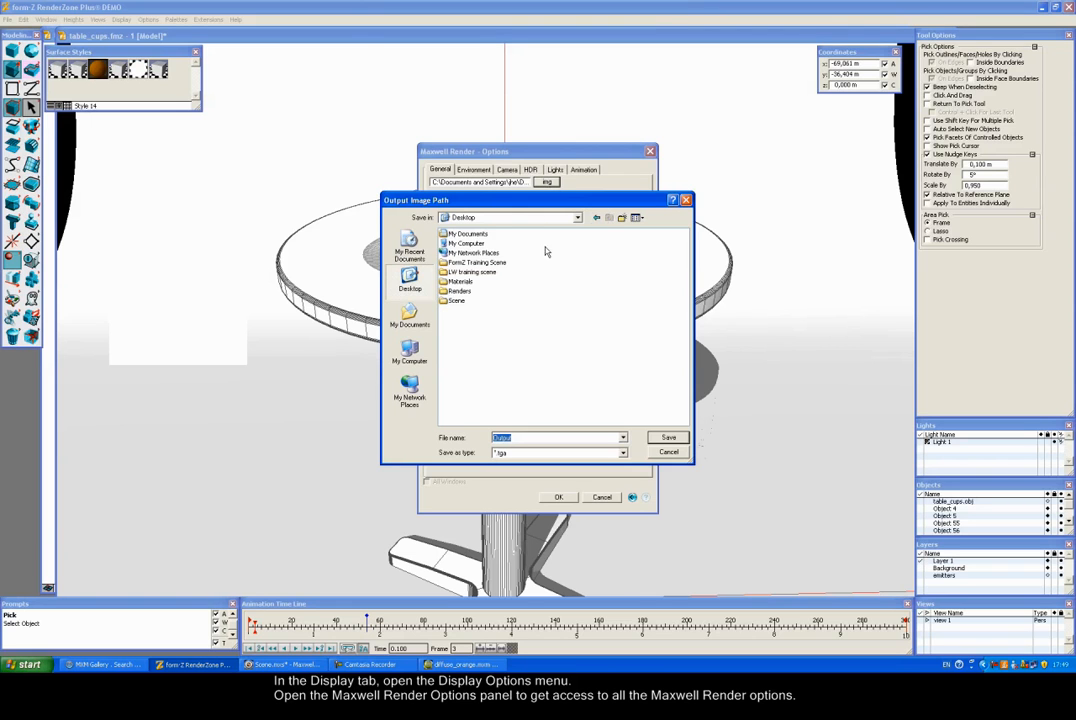
pyautogui.doubleClick(458, 291)
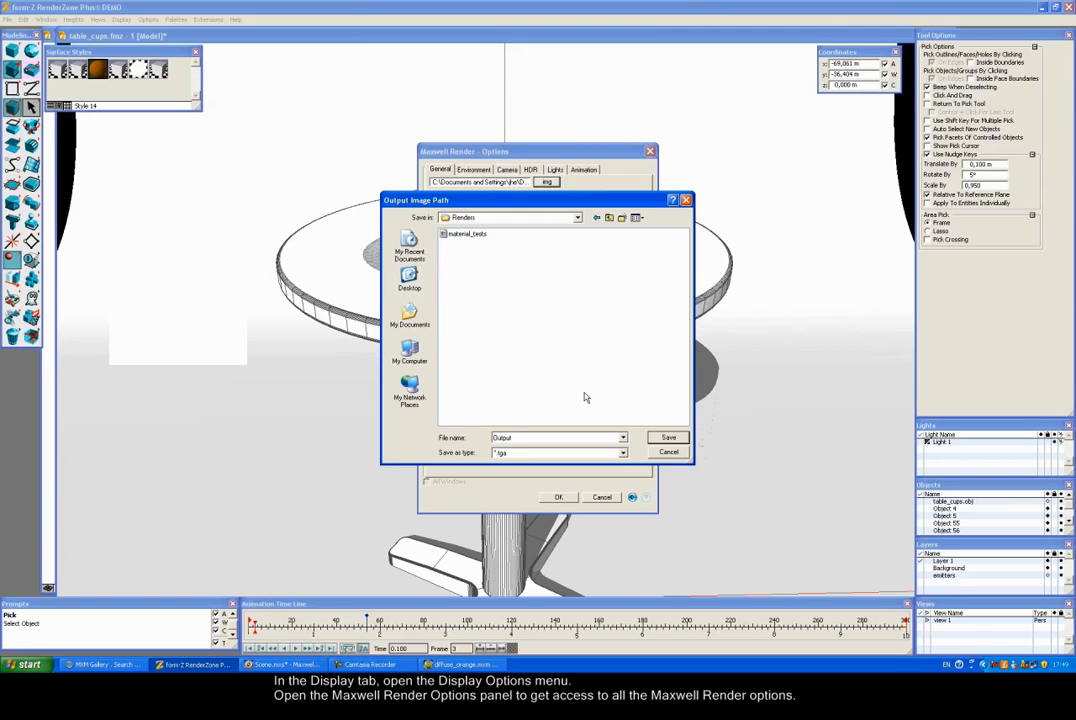
pyautogui.click(466, 234)
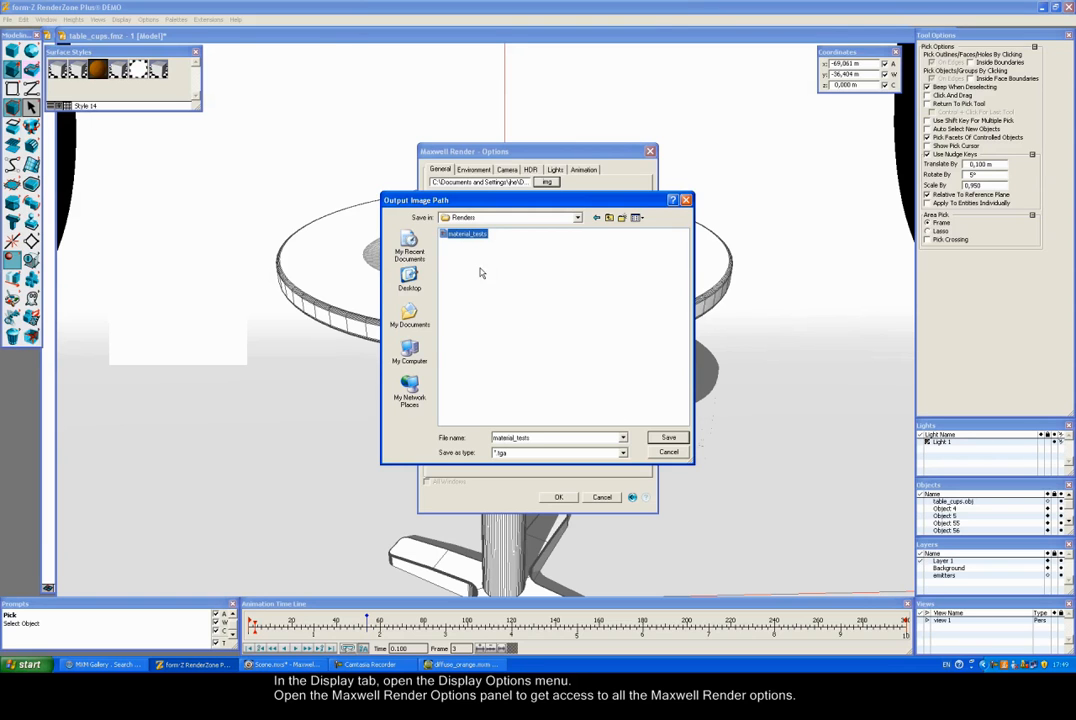
pyautogui.click(622, 453)
pyautogui.click(609, 472)
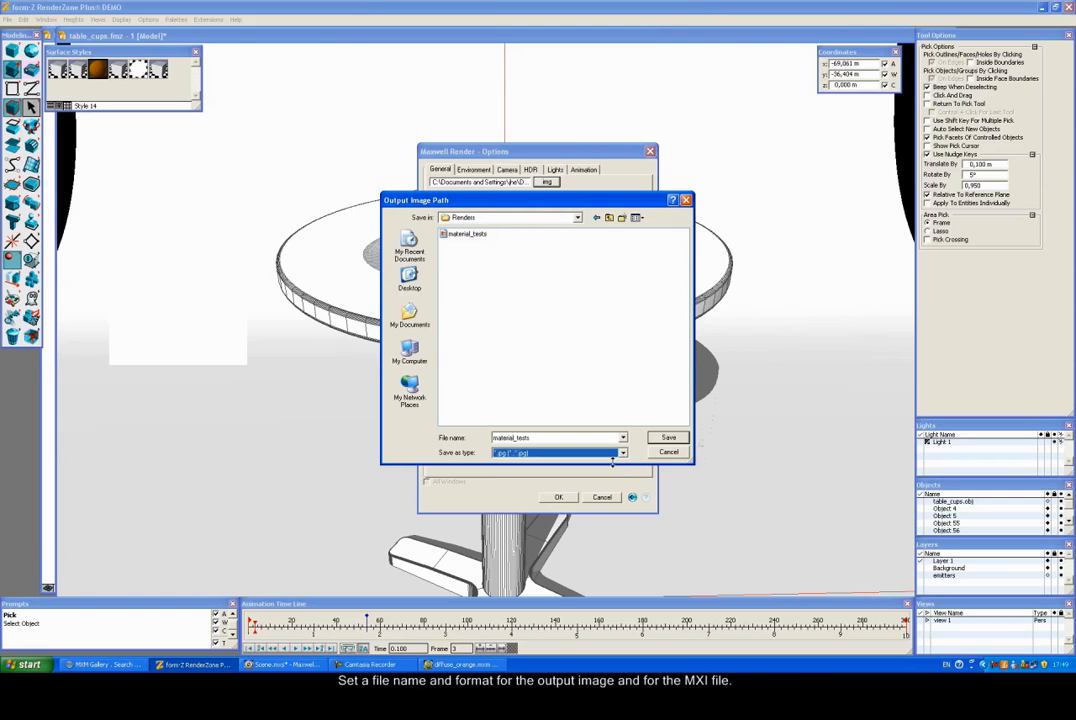
pyautogui.click(660, 438)
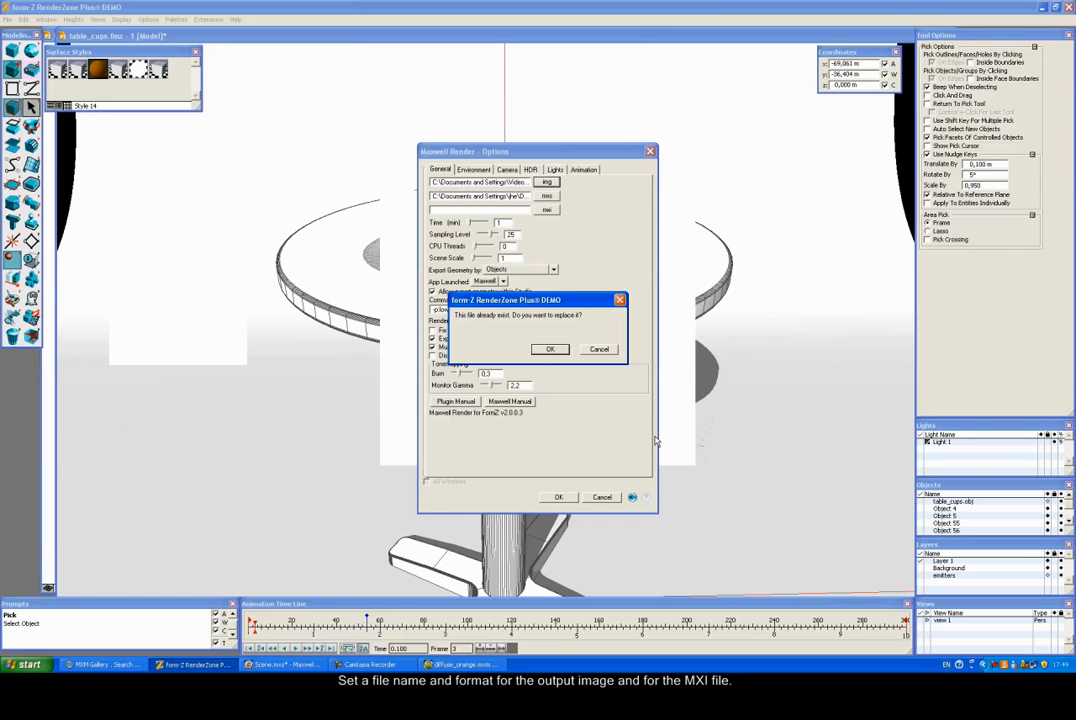
pyautogui.click(551, 349)
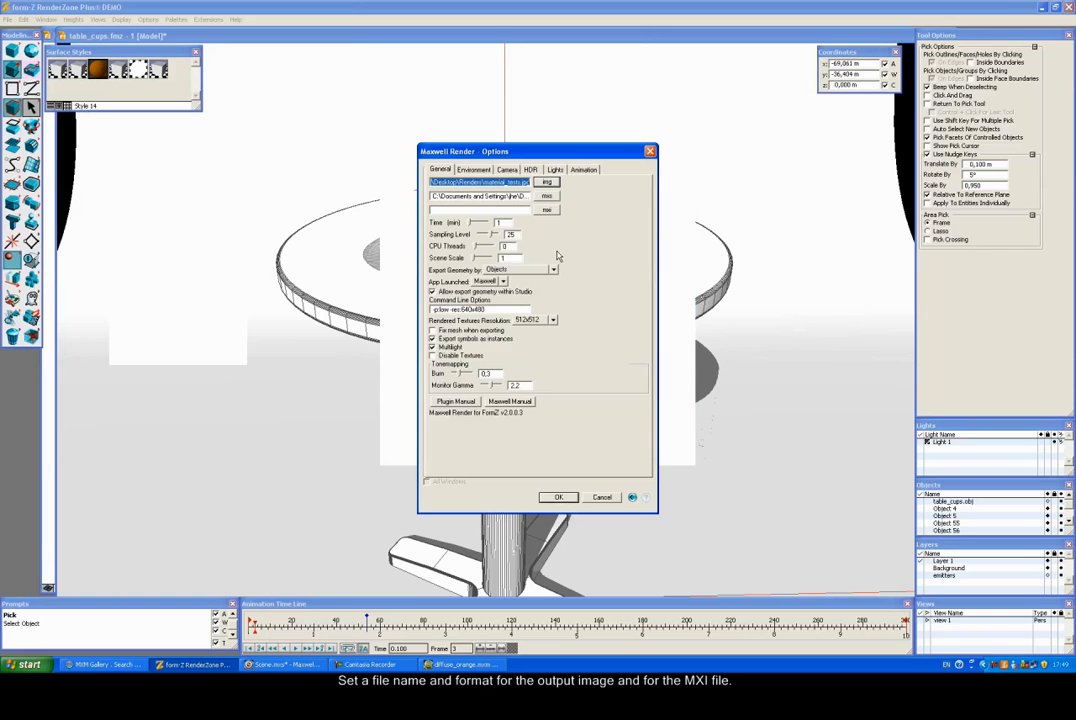
# Step: Set the MXS path to Output.mxs and the MXI path to Renders\Output.mxi
pyautogui.click(547, 196)
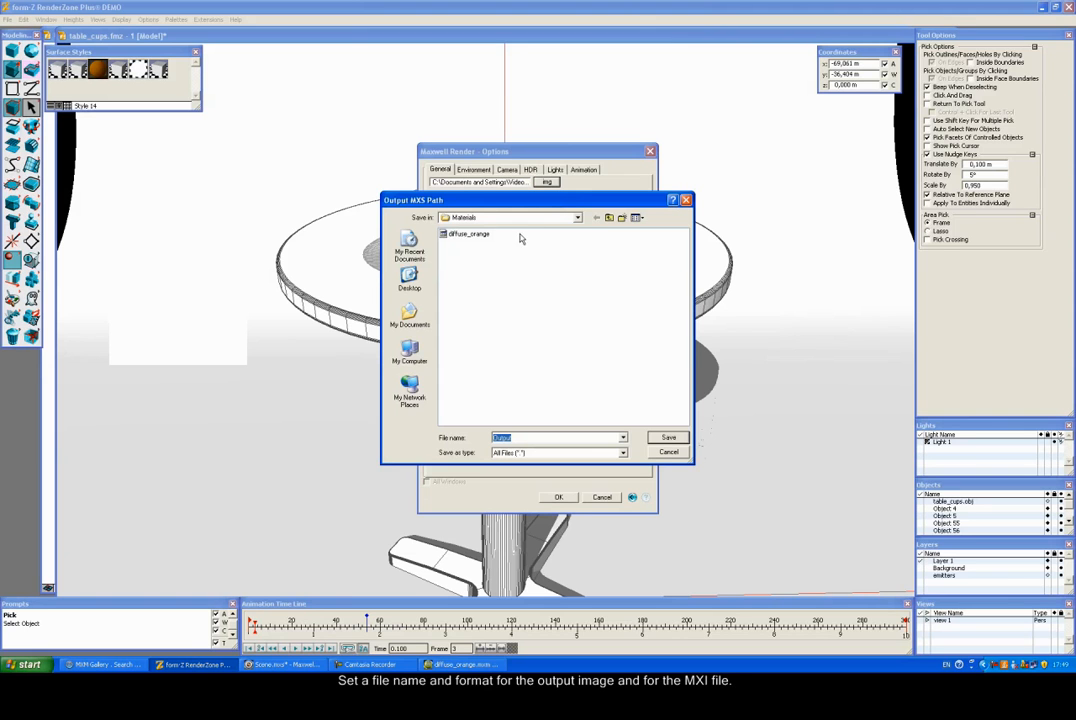
pyautogui.click(668, 438)
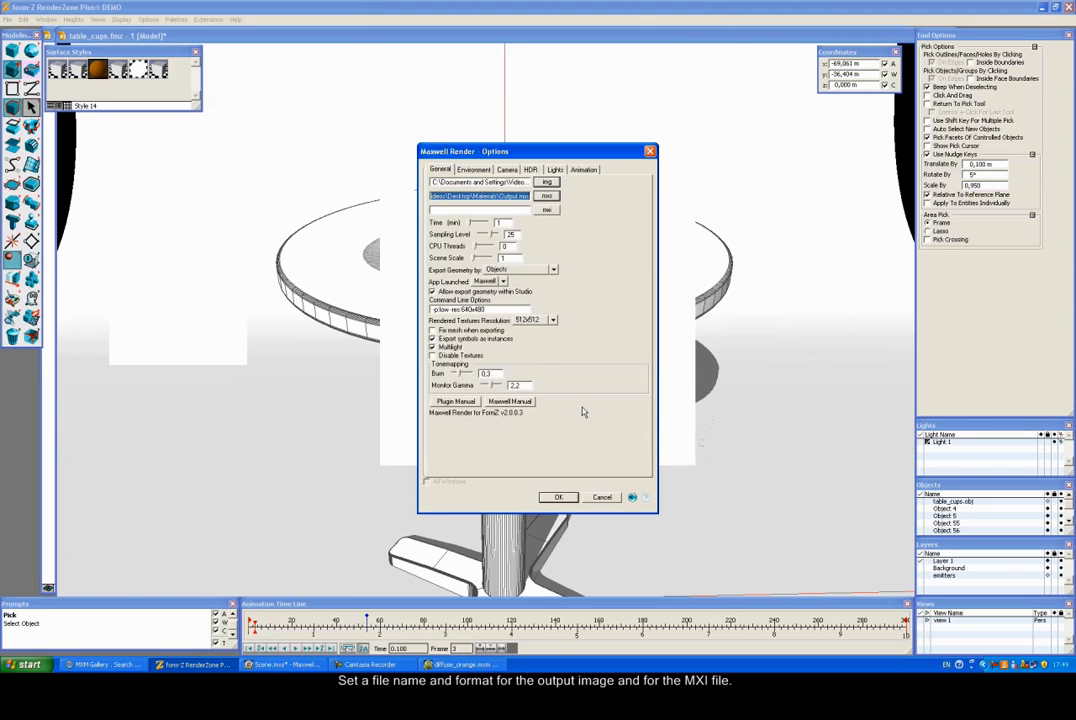
pyautogui.click(545, 210)
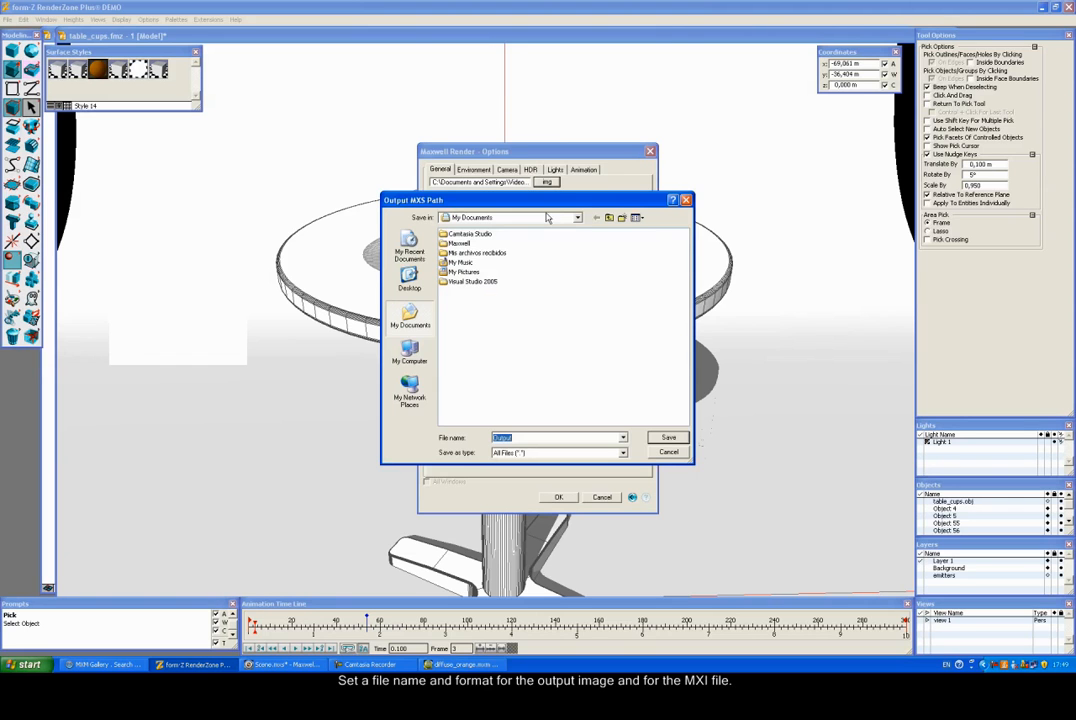
pyautogui.click(409, 278)
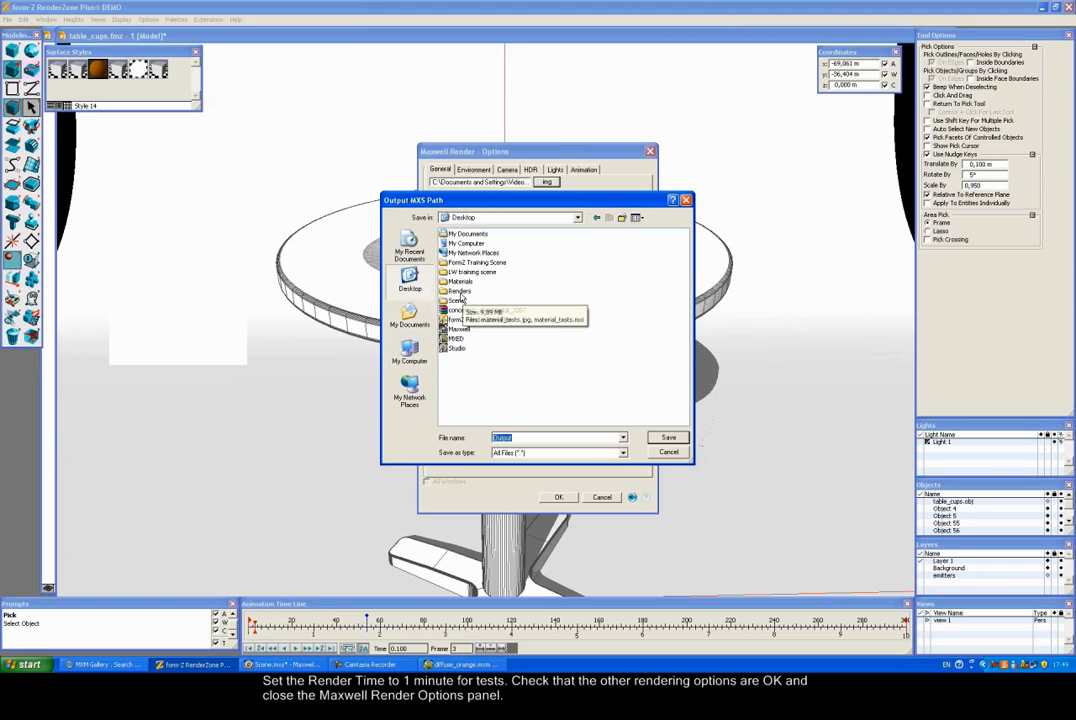
pyautogui.doubleClick(462, 291)
pyautogui.click(668, 437)
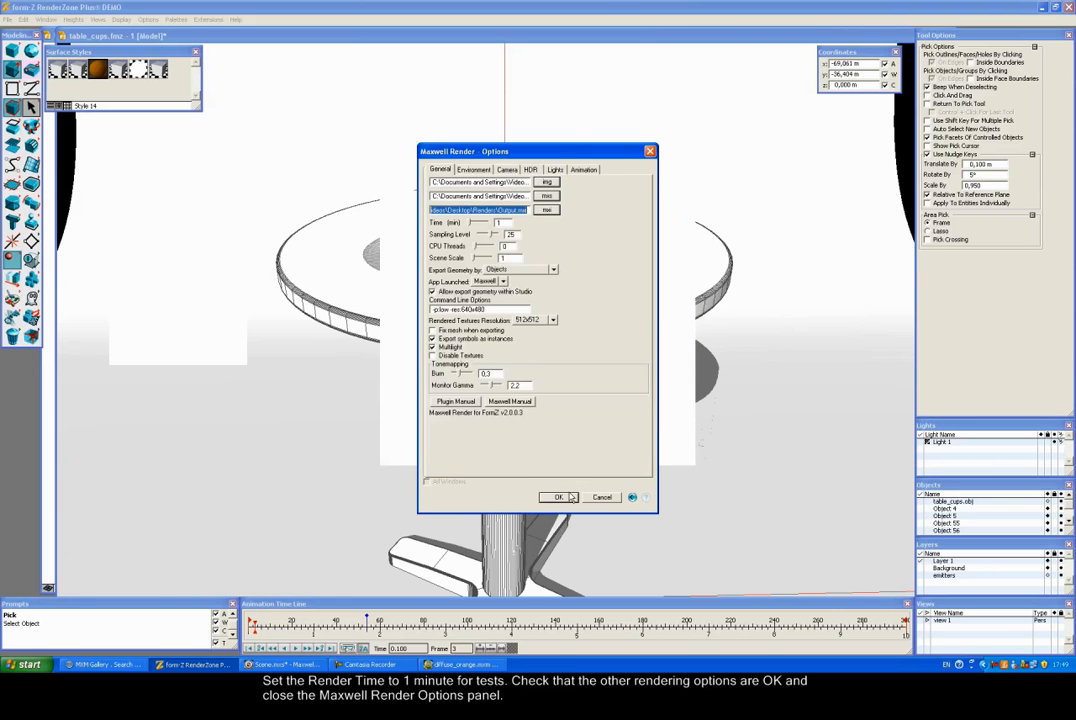
pyautogui.click(568, 497)
# Step: Render the table scene with Display > Maxwell Render and close the finished render window
pyautogui.click(528, 419)
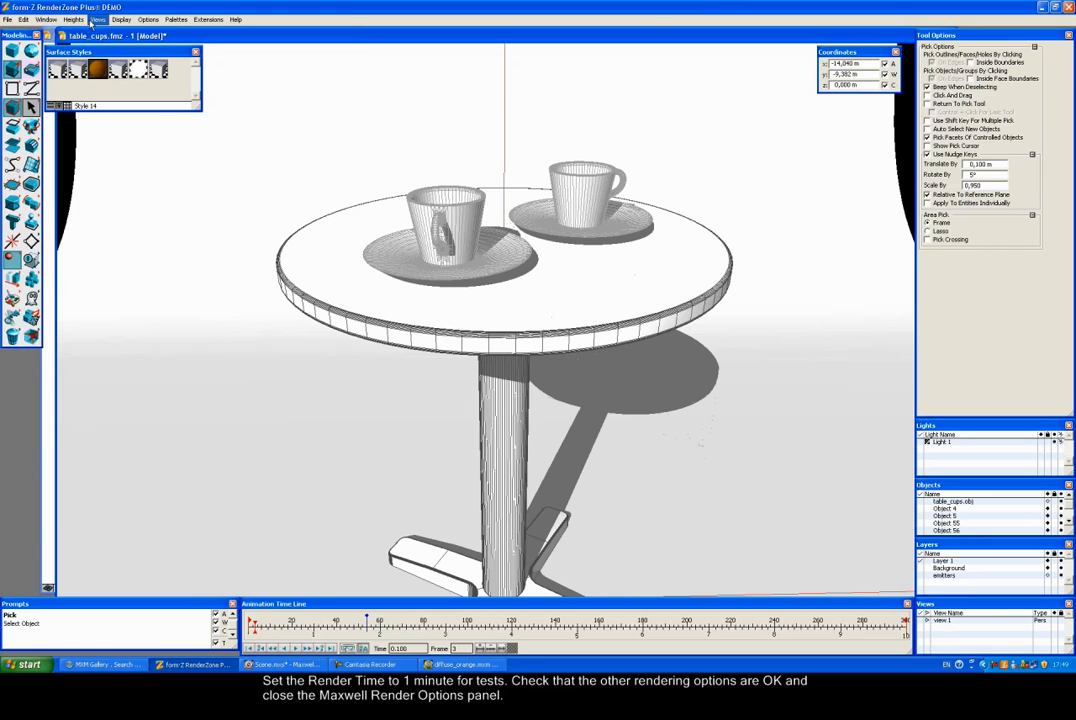
pyautogui.click(120, 19)
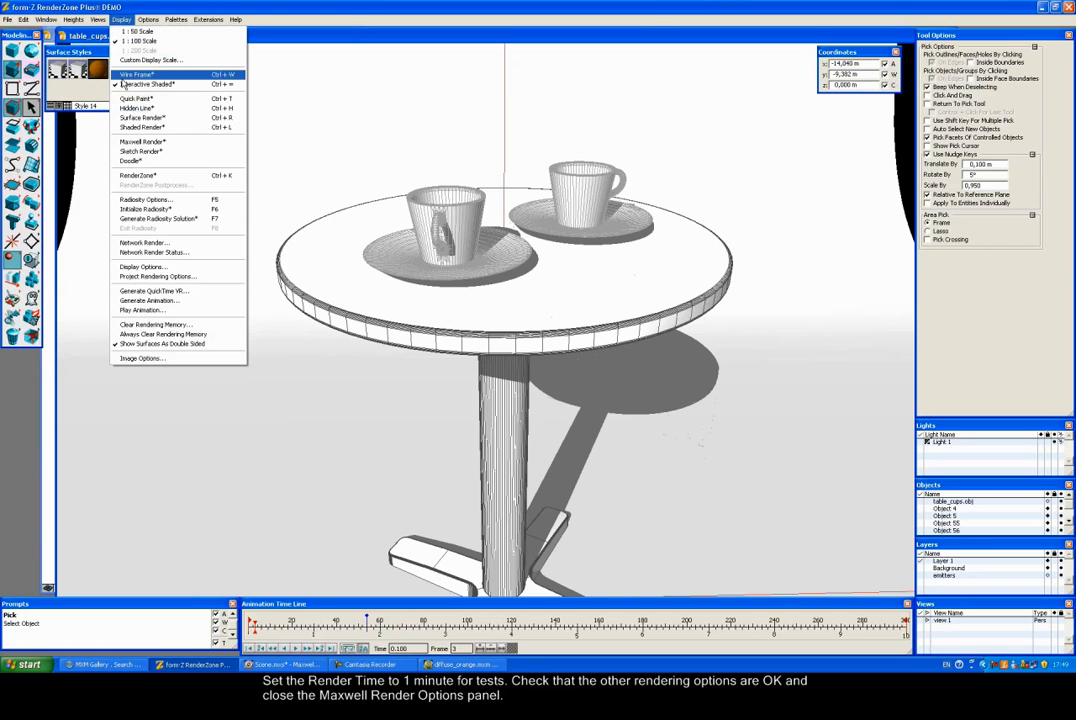
pyautogui.click(141, 142)
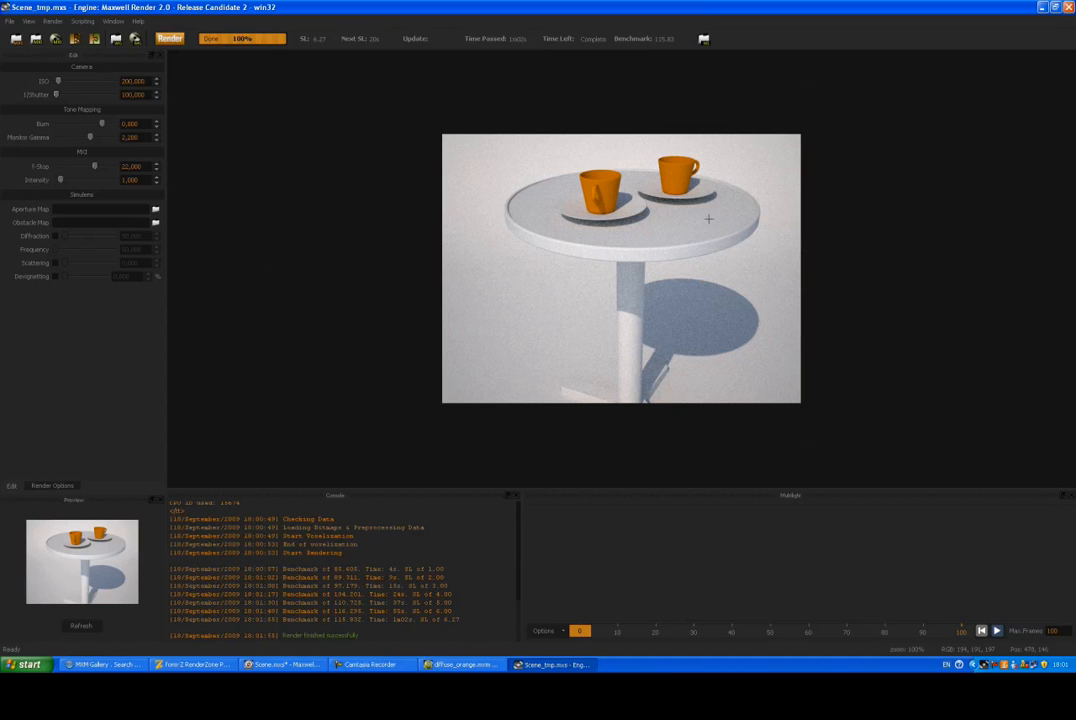
pyautogui.click(1069, 7)
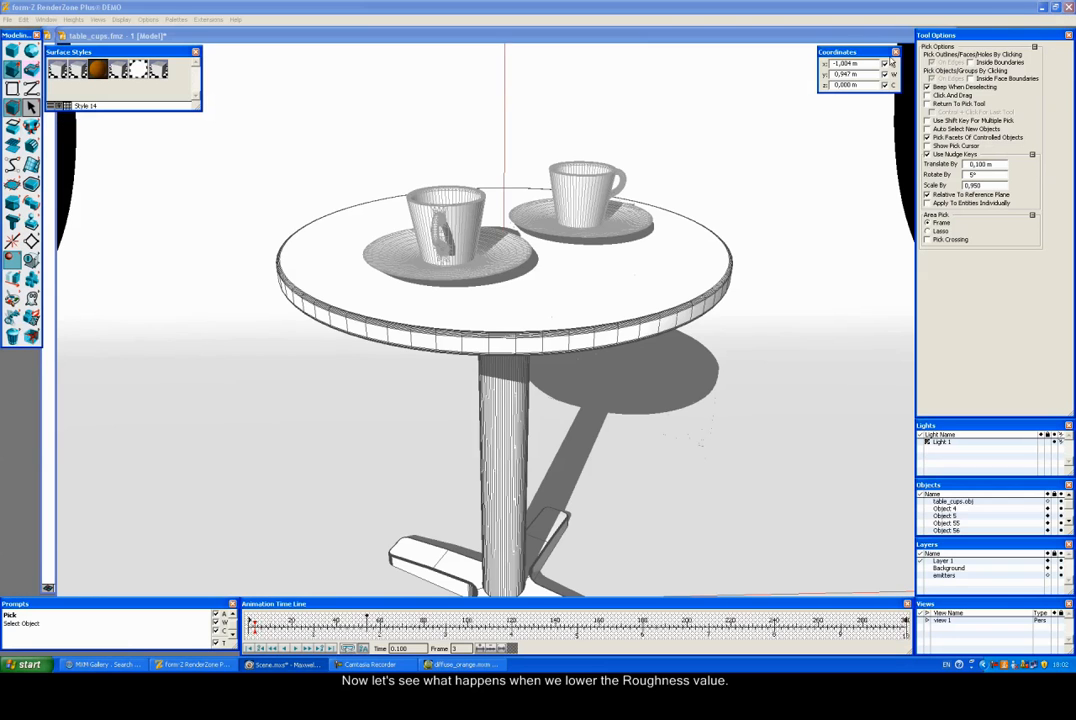
# Step: Minimize form·Z and set the material's Roughness to 50 in MXED
pyautogui.click(1042, 8)
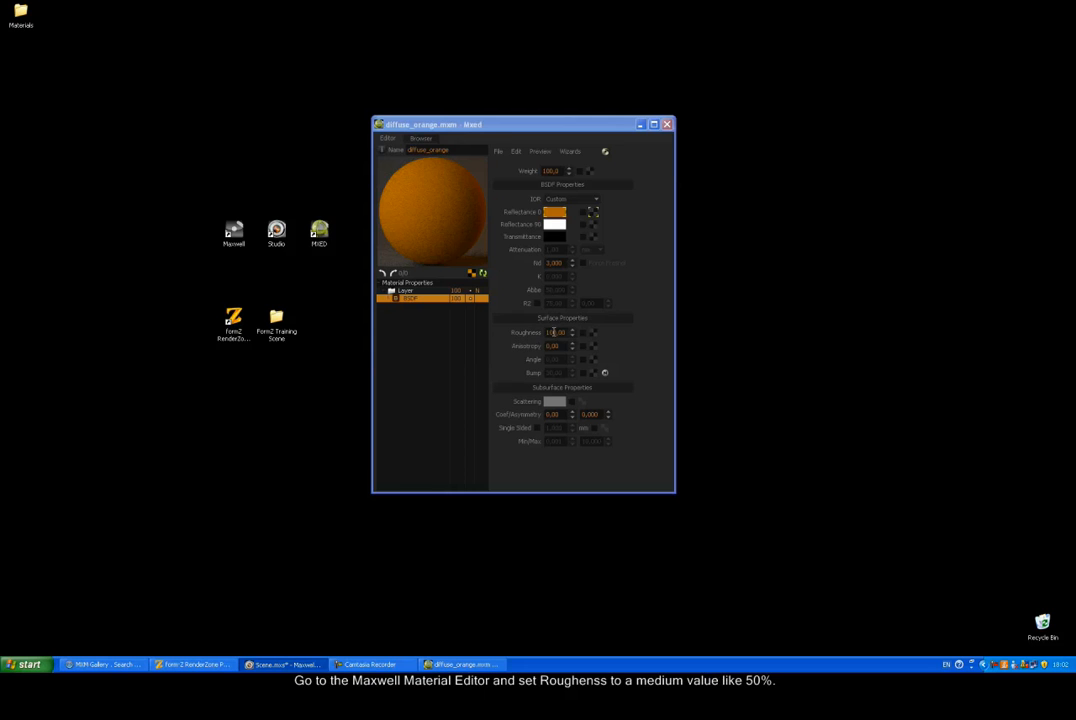
pyautogui.click(549, 332)
pyautogui.write('5')
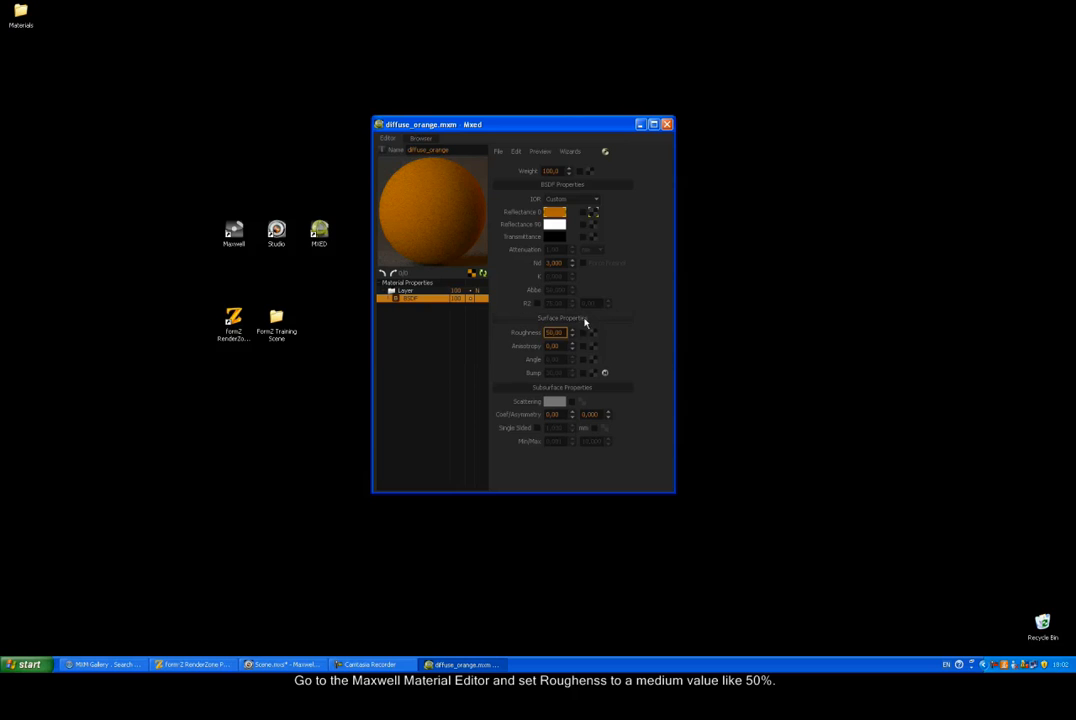
pyautogui.press('Return')
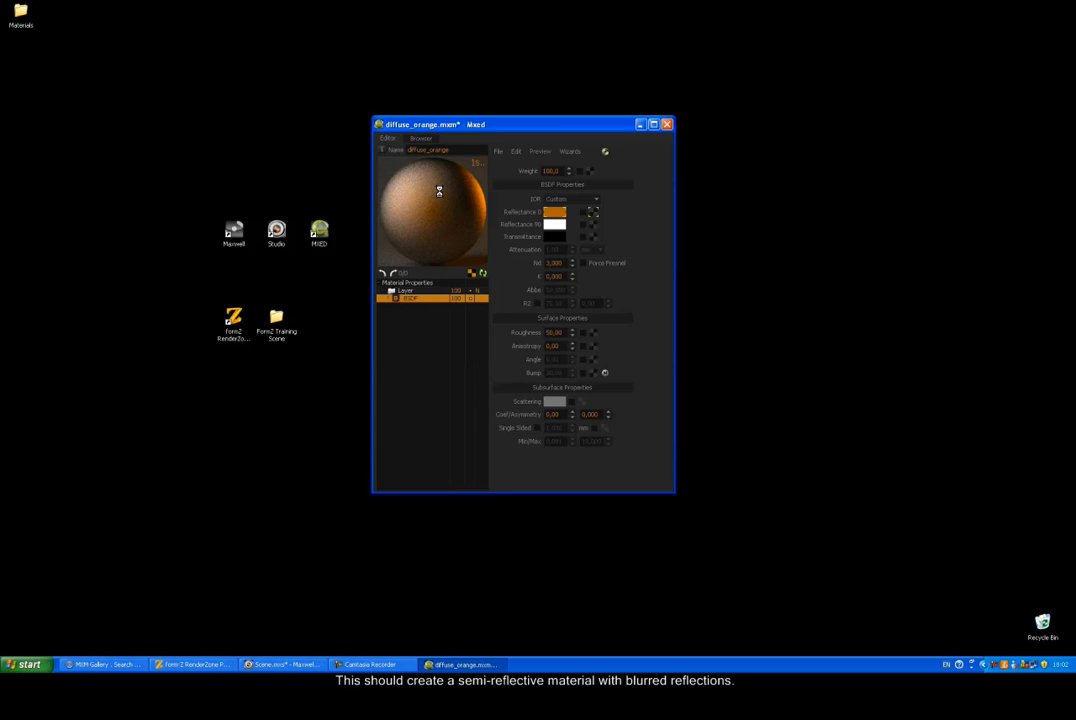
# Step: Save the material as diffuse_50.mxm and bring form·Z back to the front
pyautogui.click(498, 152)
pyautogui.click(531, 197)
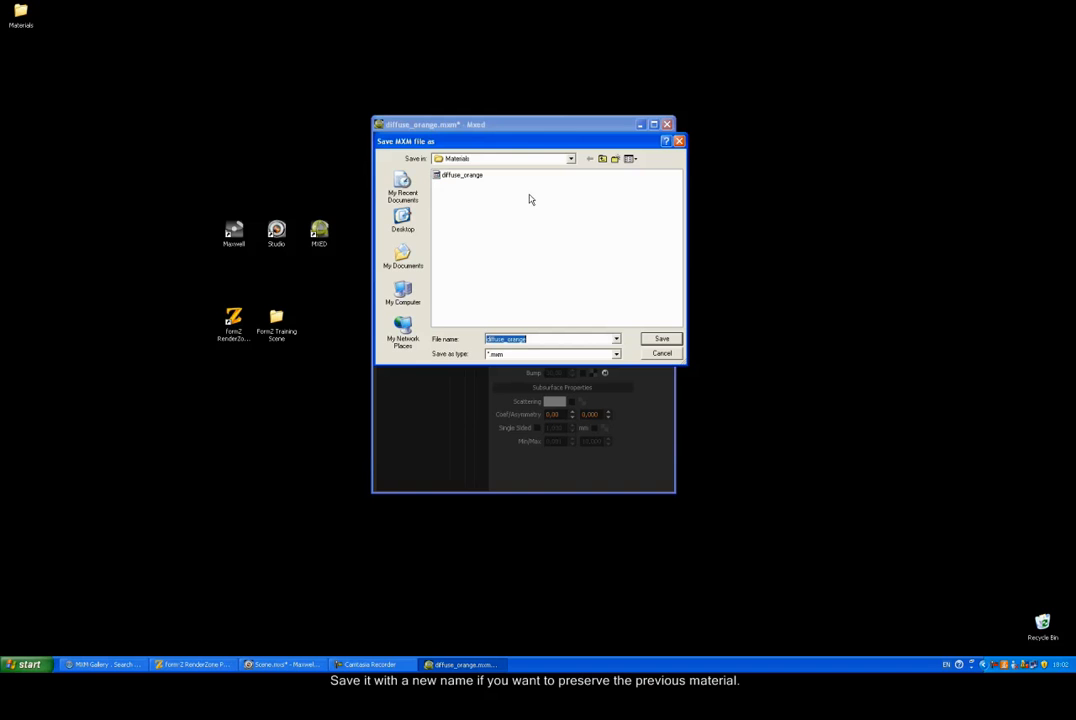
pyautogui.click(536, 339)
pyautogui.doubleClick(536, 339)
pyautogui.write('50')
pyautogui.click(661, 339)
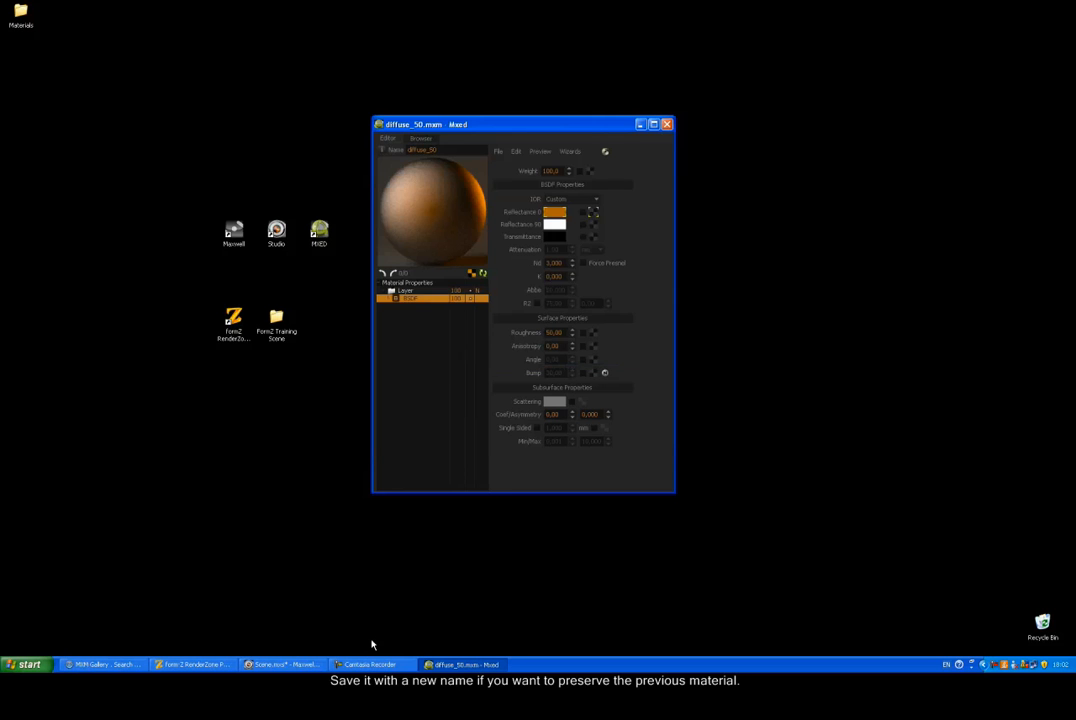
pyautogui.click(227, 666)
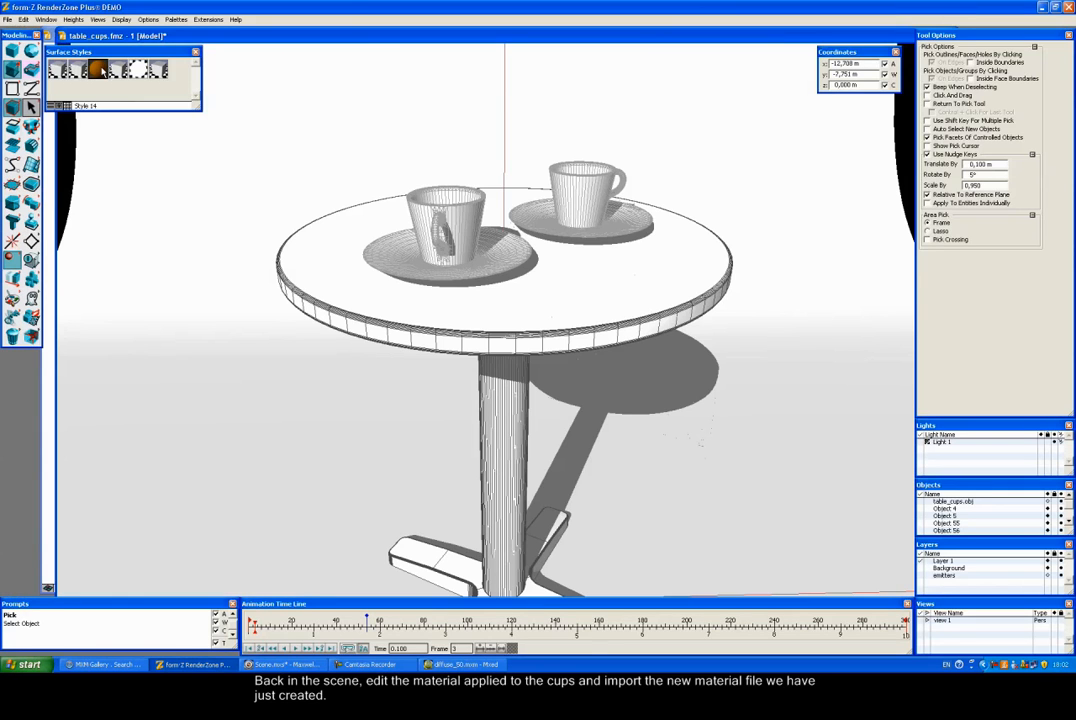
# Step: Load diffuse_50.mxm into the cups' Style 14 and launch a Maxwell render
pyautogui.doubleClick(97, 68)
pyautogui.click(565, 289)
pyautogui.click(462, 234)
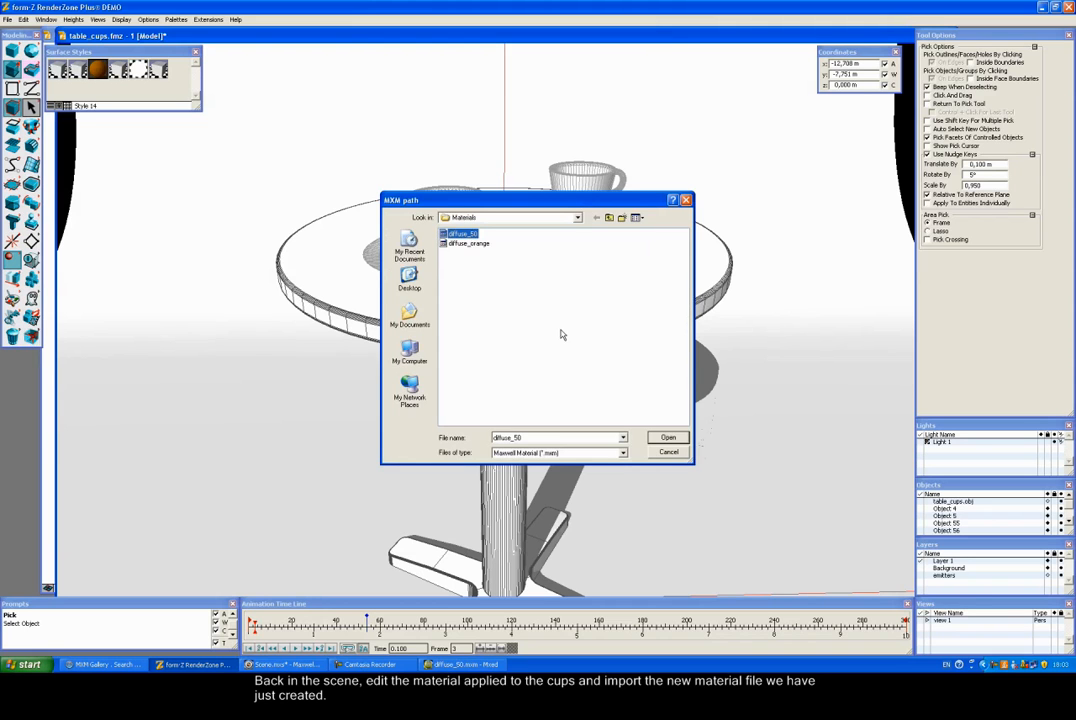
pyautogui.click(668, 437)
pyautogui.click(553, 401)
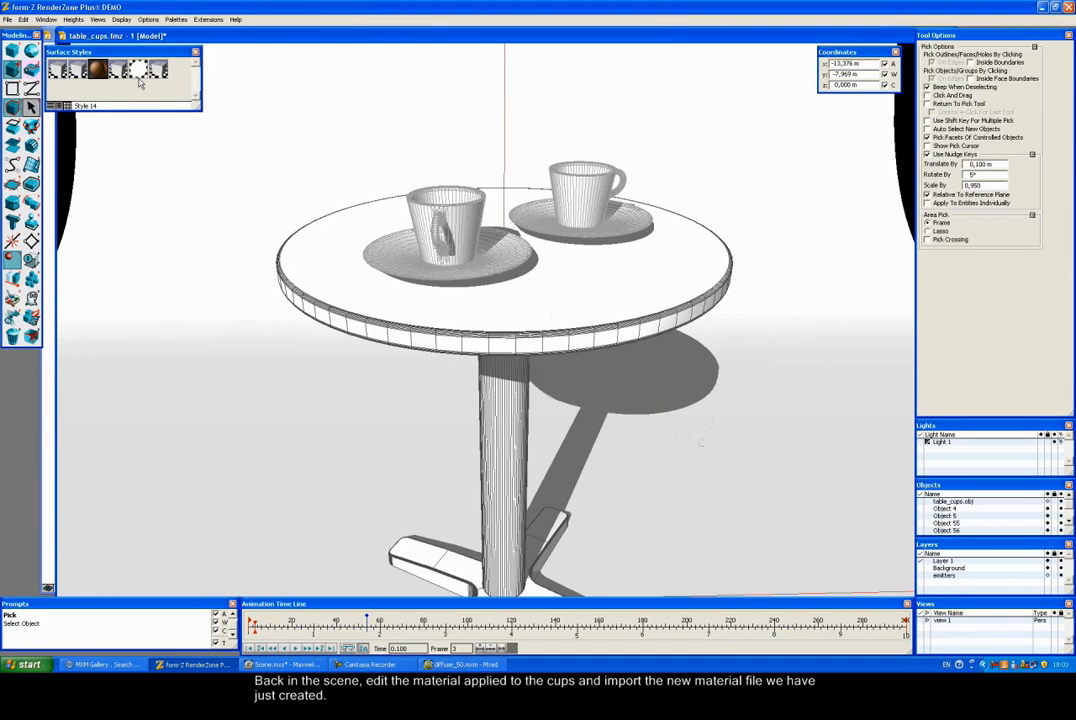
pyautogui.click(121, 20)
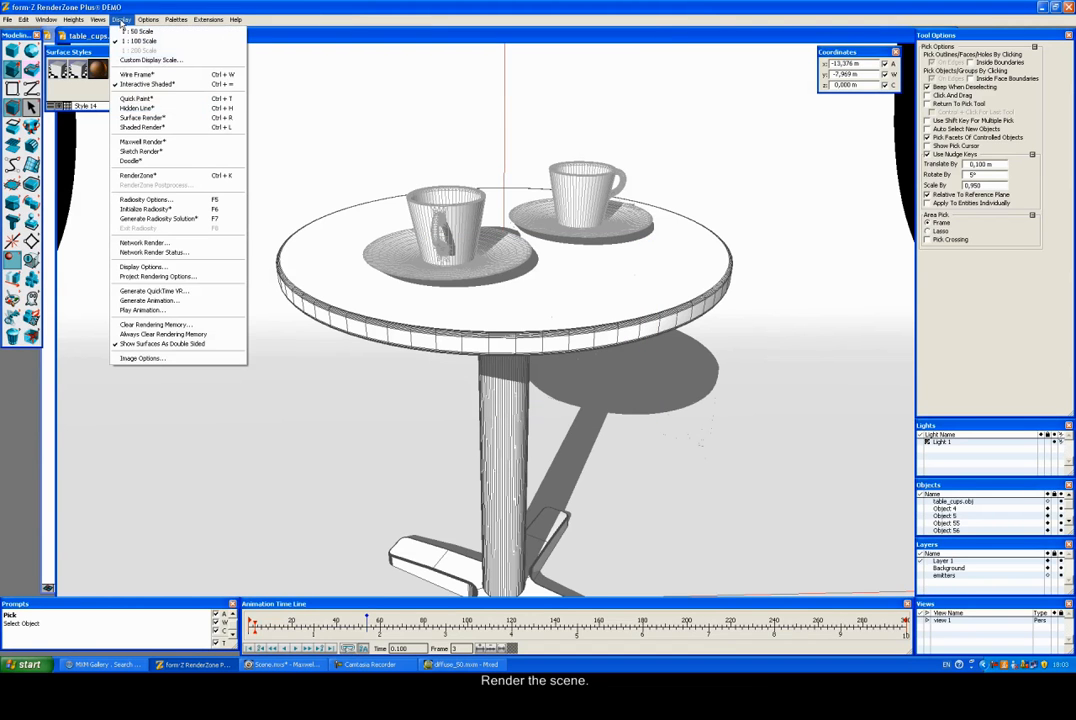
pyautogui.click(145, 144)
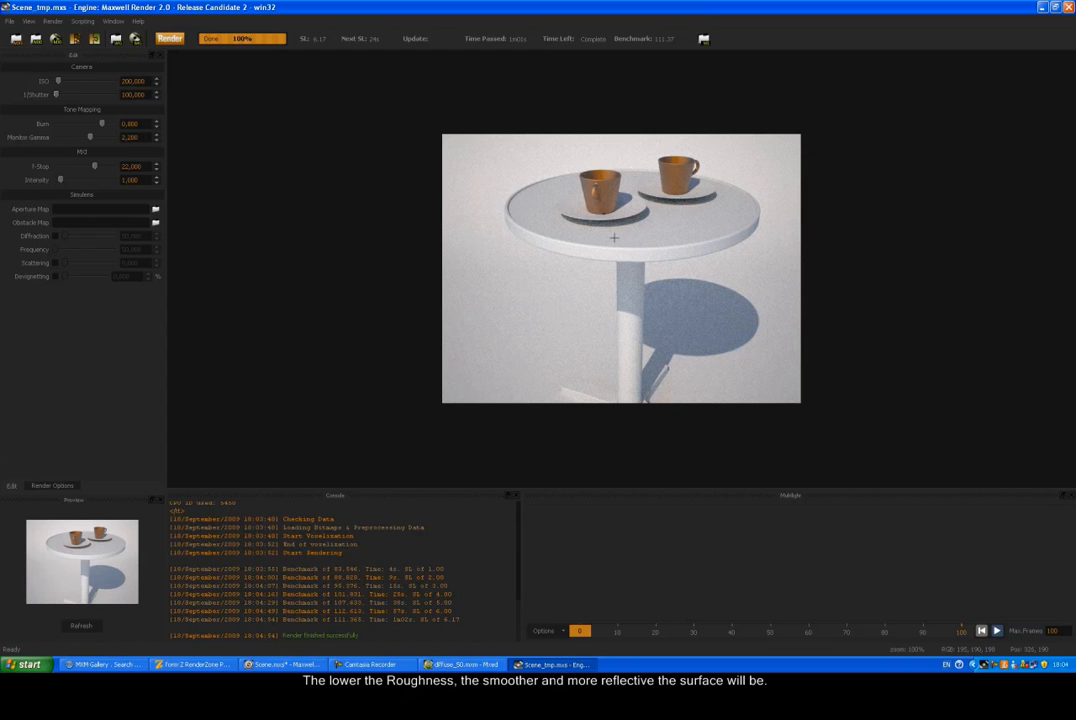
# Step: Close the finished Maxwell render of the orange diffuse cups
pyautogui.click(1068, 7)
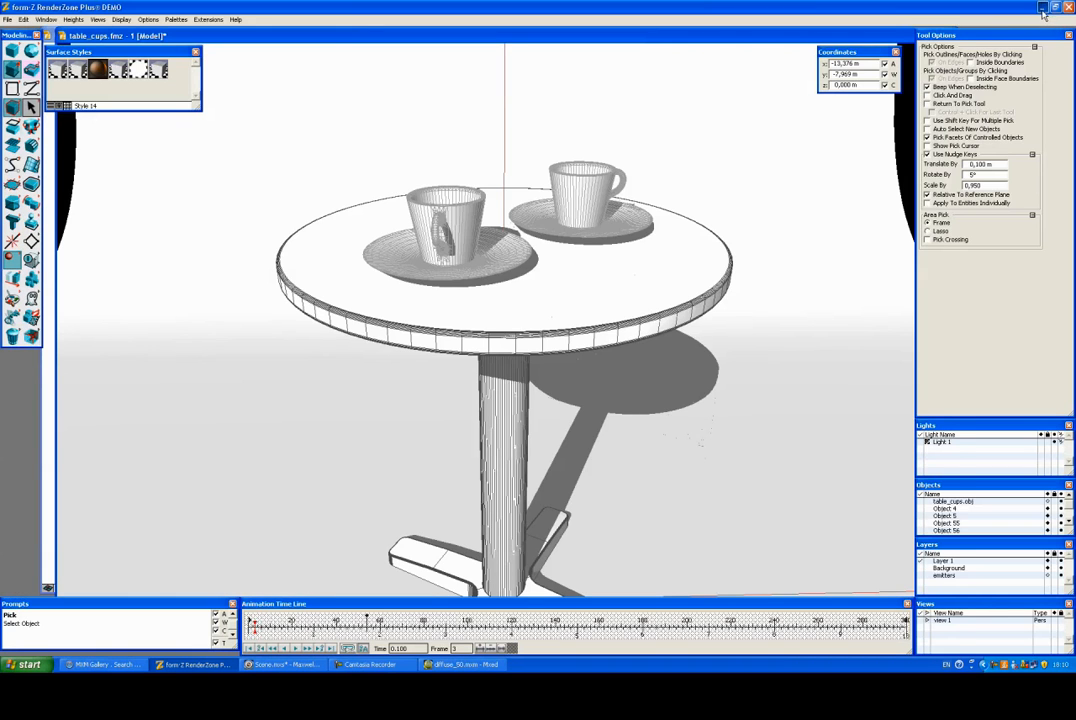
# Step: Give the material white Reflectance 0, Roughness 0 and Nd 20
pyautogui.click(1042, 8)
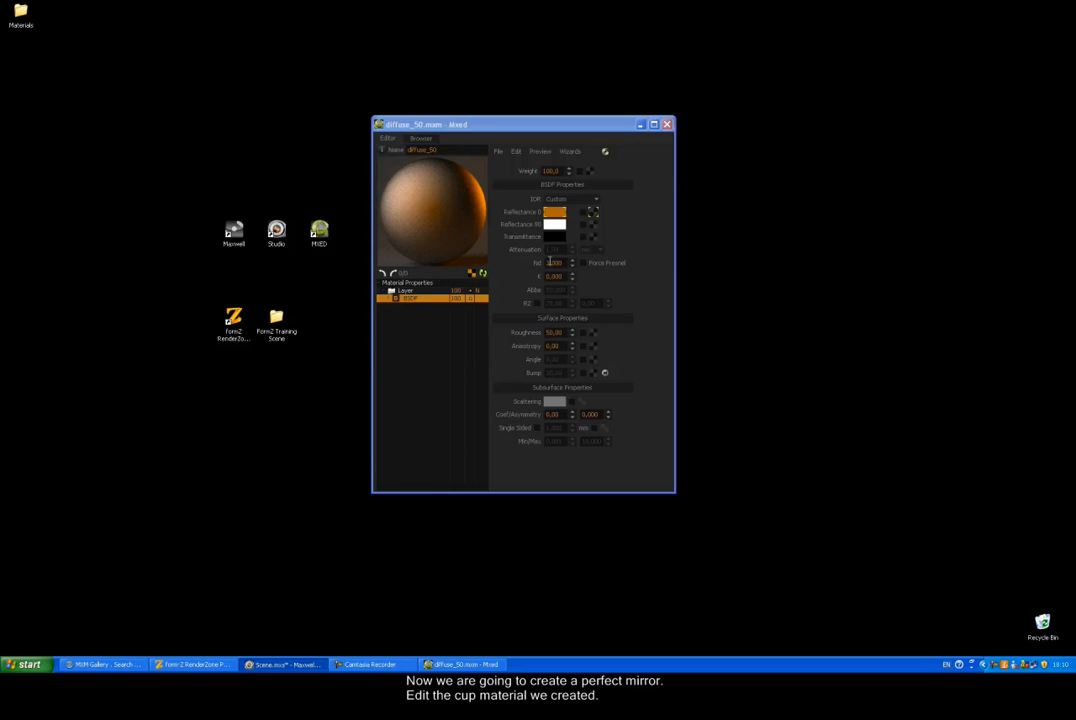
pyautogui.moveTo(554, 226); pyautogui.dragTo(556, 216)
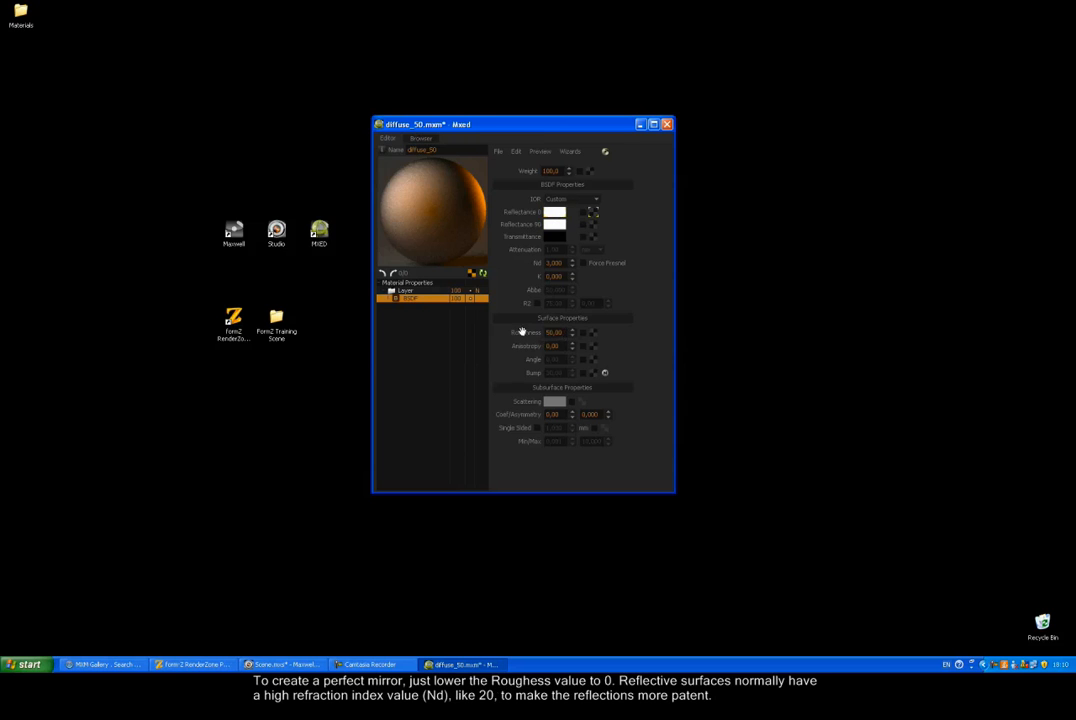
pyautogui.doubleClick(541, 332)
pyautogui.press('BackSpace')
pyautogui.write('0')
pyautogui.press('Tab')
pyautogui.click(555, 262)
pyautogui.write('20')
pyautogui.press('Return')
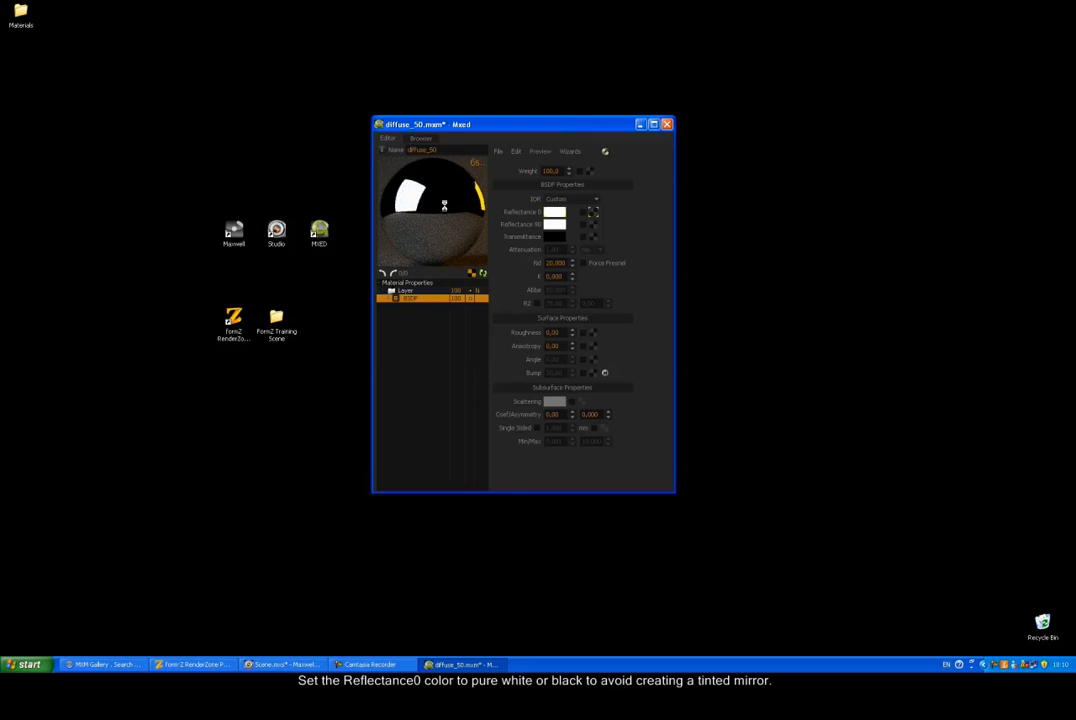
# Step: Save the material as mirror.mxm and return to form·Z
pyautogui.click(498, 151)
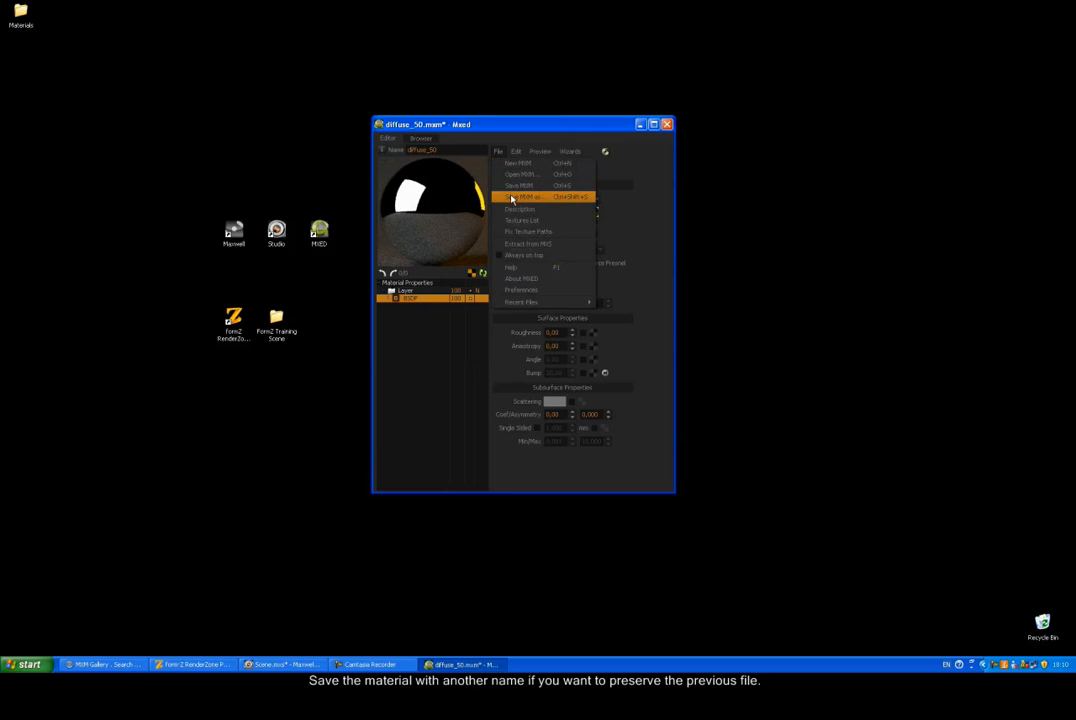
pyautogui.click(515, 197)
pyautogui.click(520, 339)
pyautogui.moveTo(520, 339); pyautogui.dragTo(465, 344)
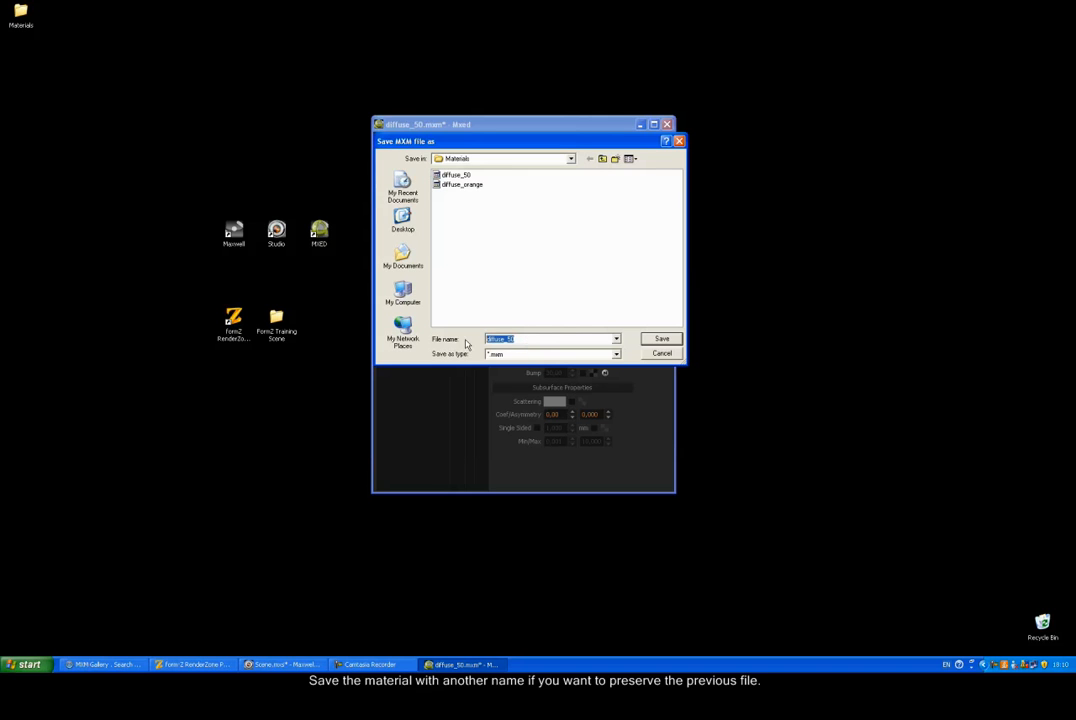
pyautogui.write('mirror')
pyautogui.click(658, 341)
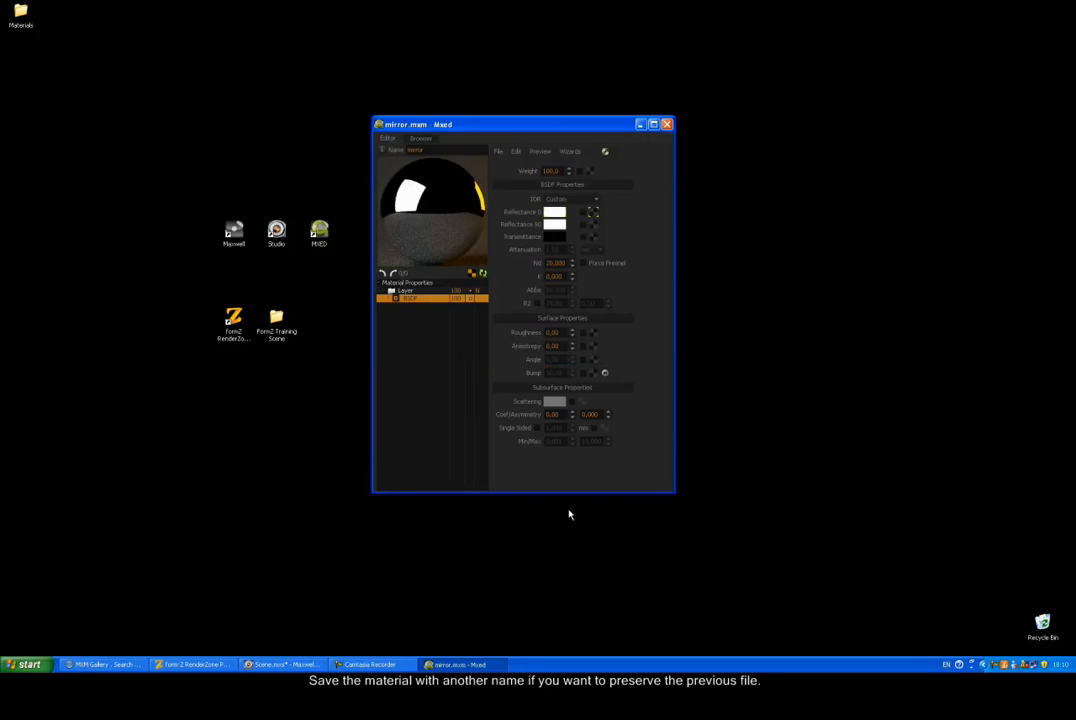
pyautogui.click(205, 664)
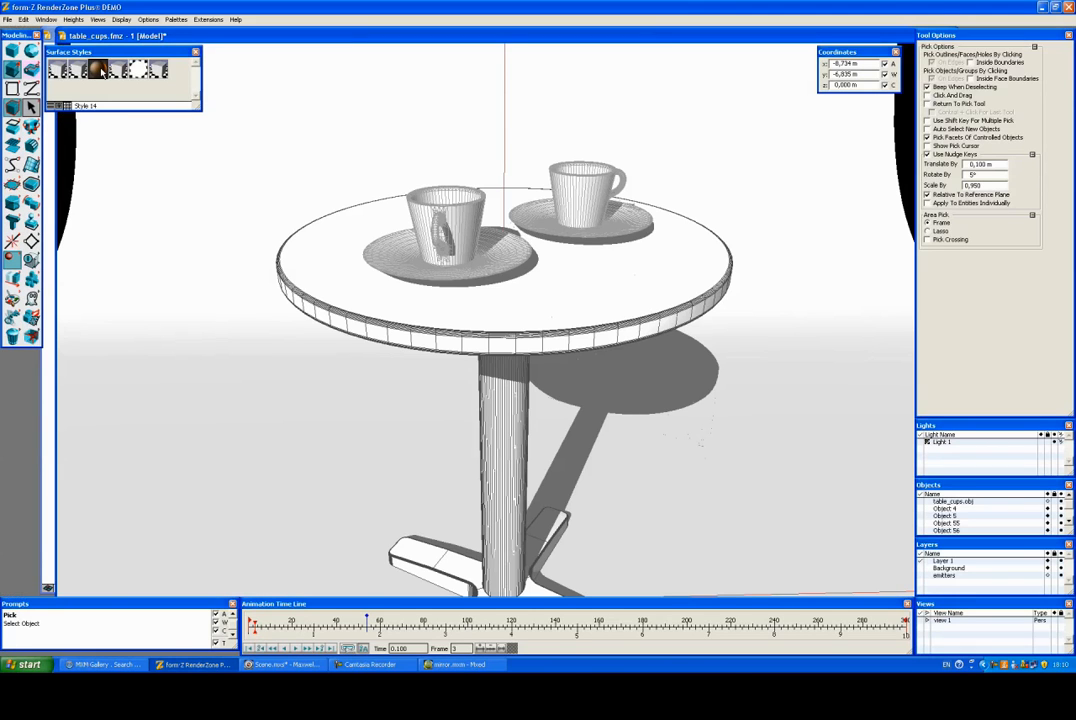
# Step: Load mirror.mxm into the cups' Style 14 surface style
pyautogui.doubleClick(90, 66)
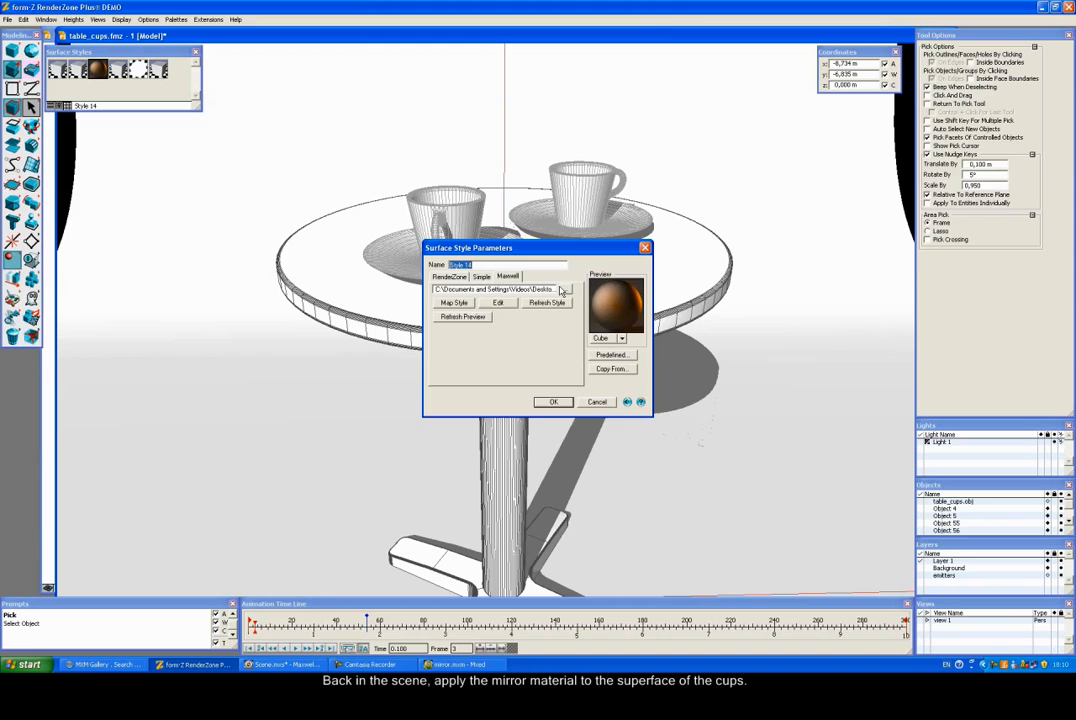
pyautogui.click(565, 290)
pyautogui.click(457, 254)
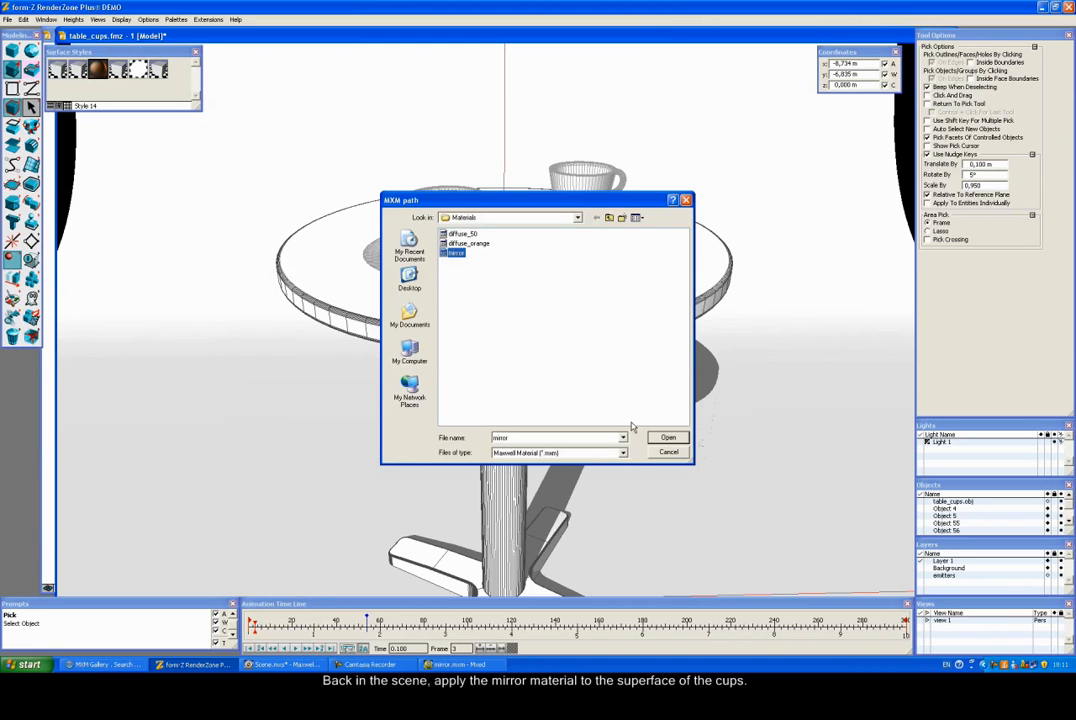
pyautogui.click(668, 437)
pyautogui.click(566, 401)
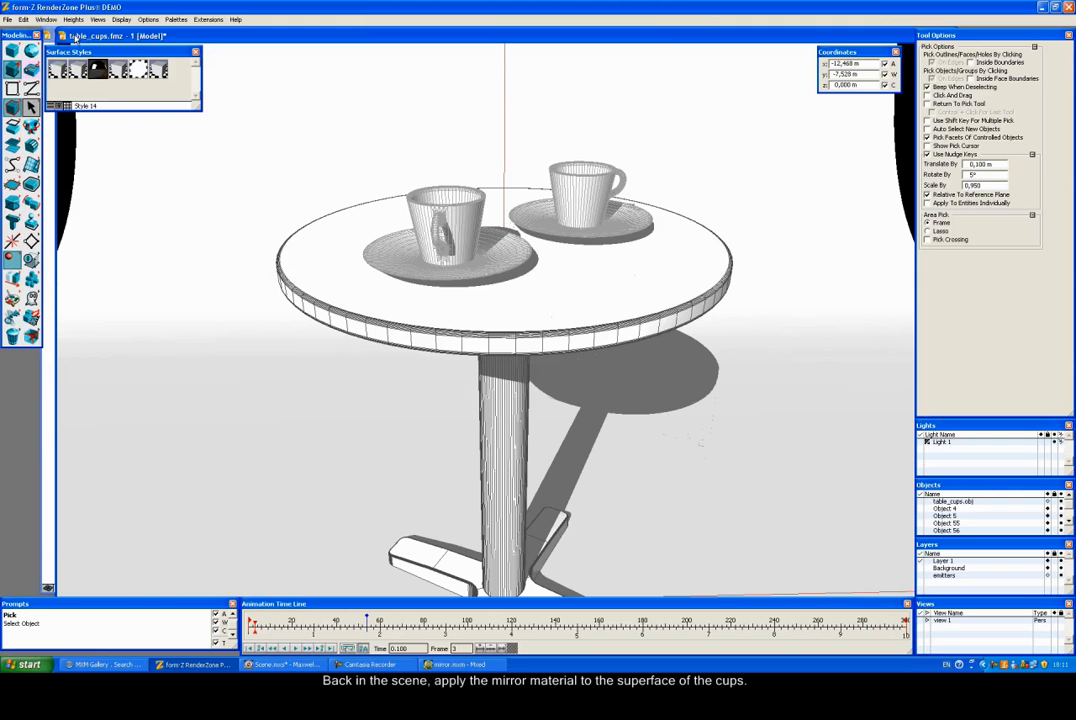
pyautogui.click(116, 20)
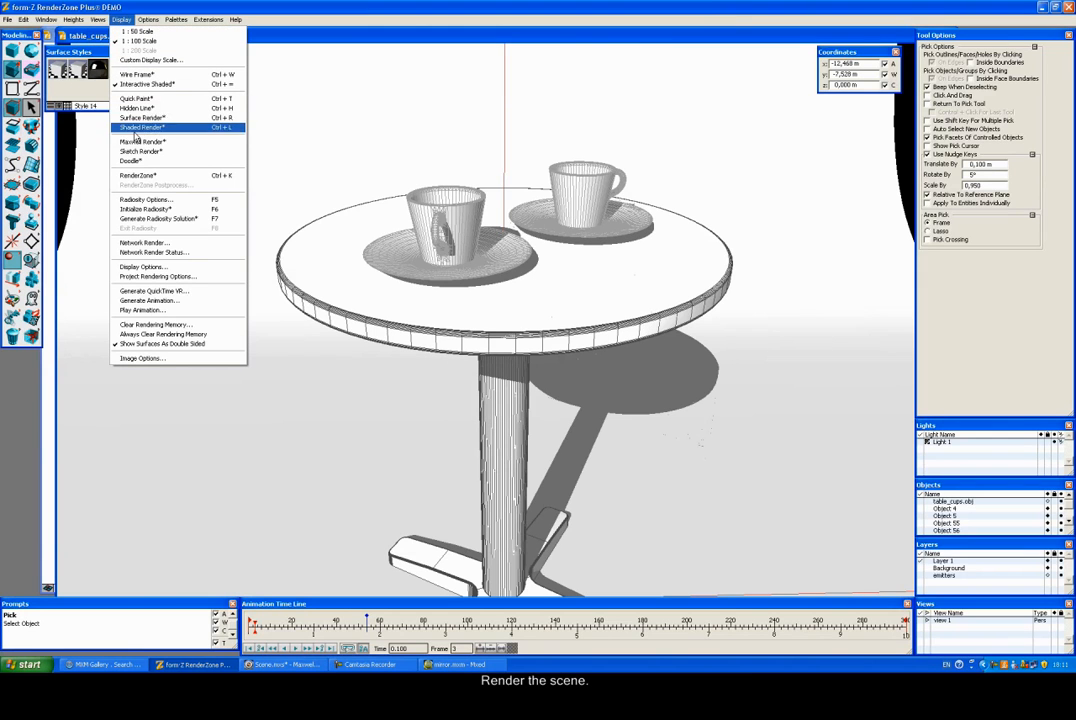
# Step: Render the mirror-cup scene in Maxwell, then close the render window
pyautogui.click(140, 142)
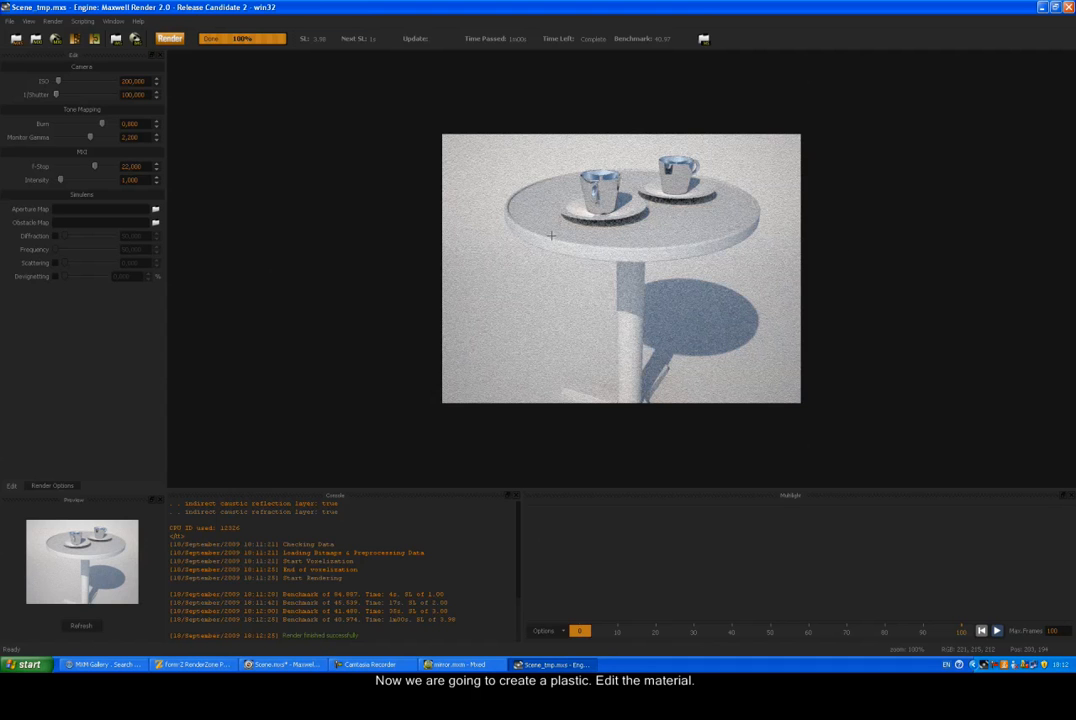
pyautogui.click(1068, 7)
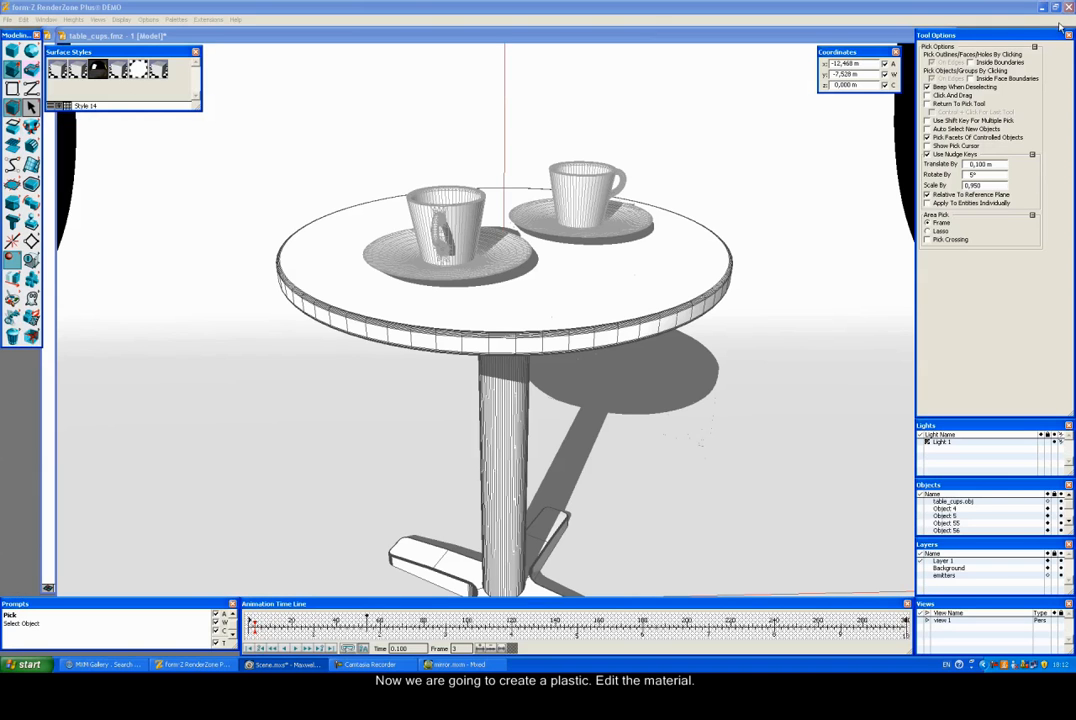
# Step: Add a second BSDF to the mirror material and name it 'diffuse'
pyautogui.click(1042, 9)
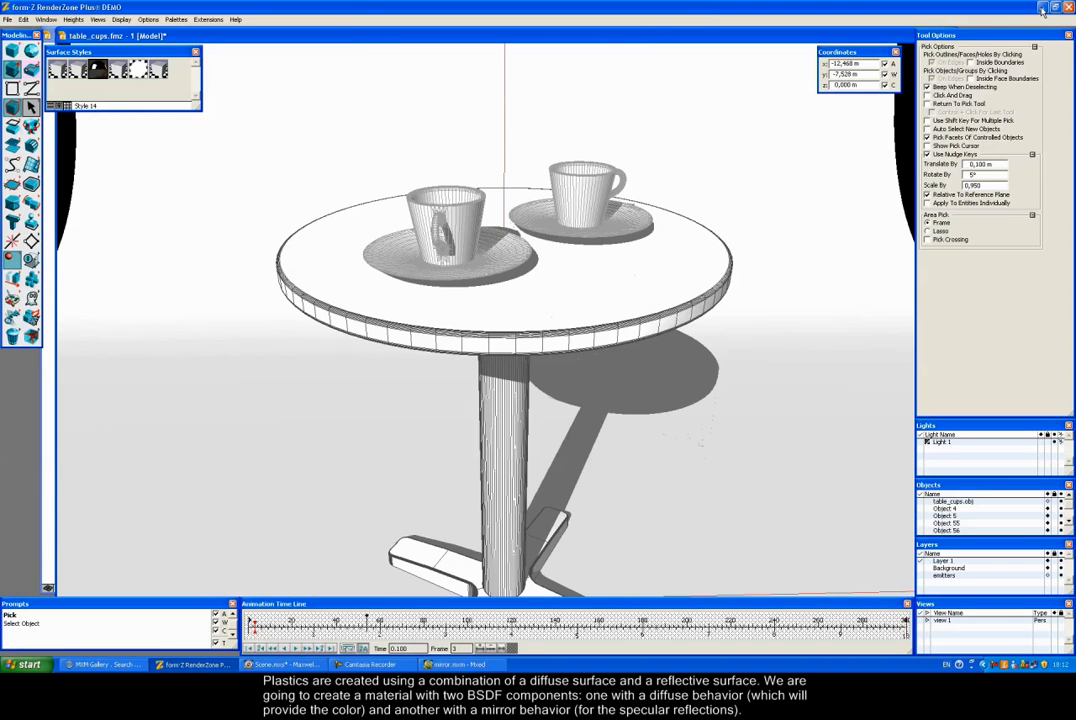
pyautogui.click(1042, 9)
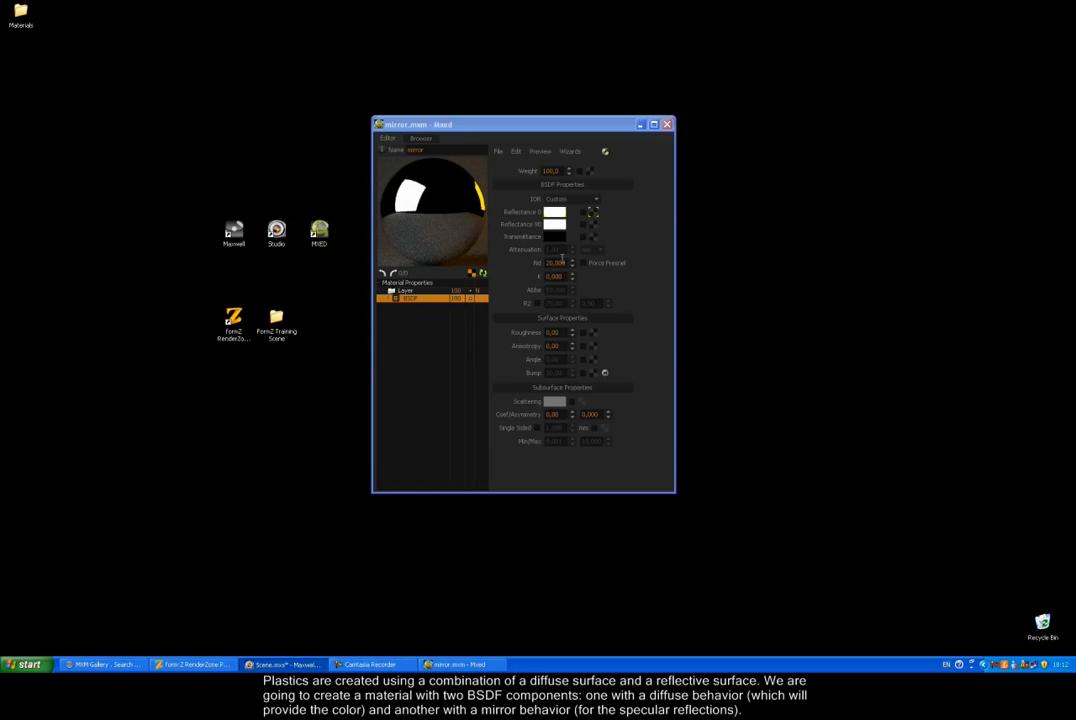
pyautogui.rightClick(409, 317)
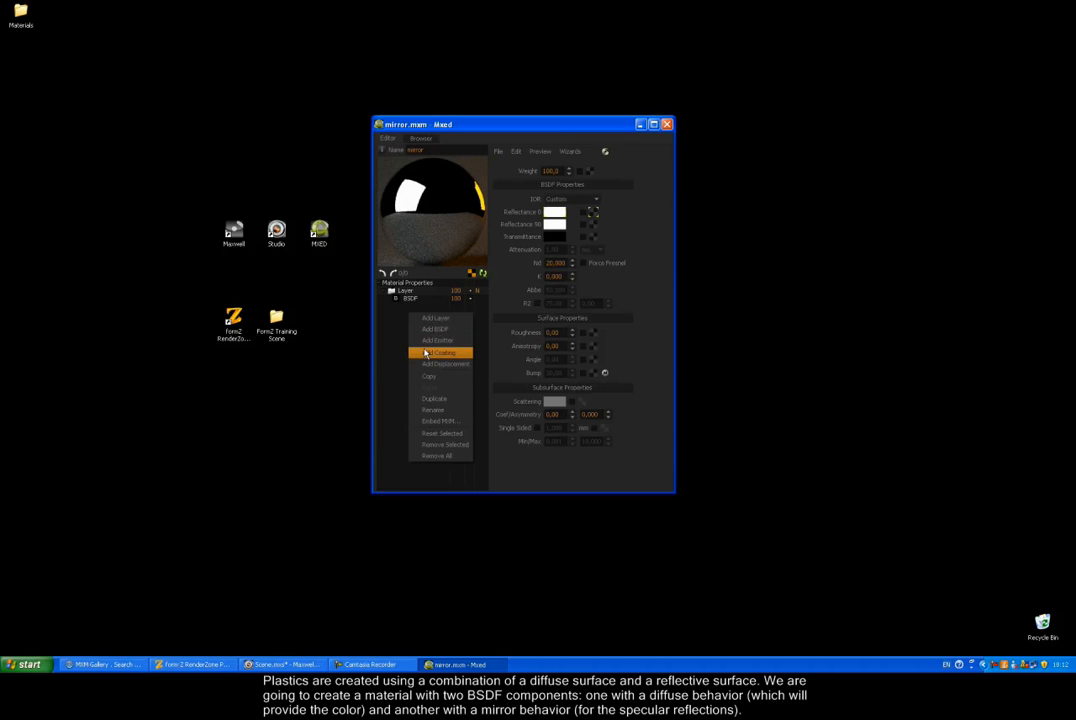
pyautogui.click(426, 330)
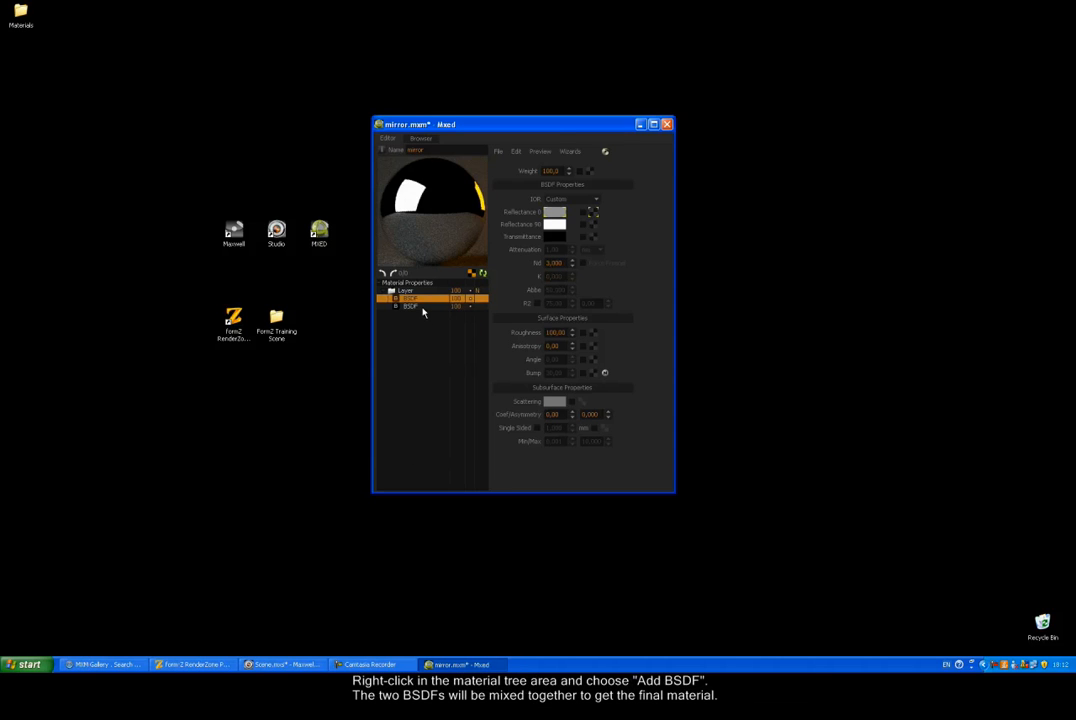
pyautogui.click(422, 299)
pyautogui.doubleClick(423, 299)
pyautogui.write('diffuse')
# Step: Set the diffuse BSDF's Reflectance 0 colour to dark red
pyautogui.click(554, 213)
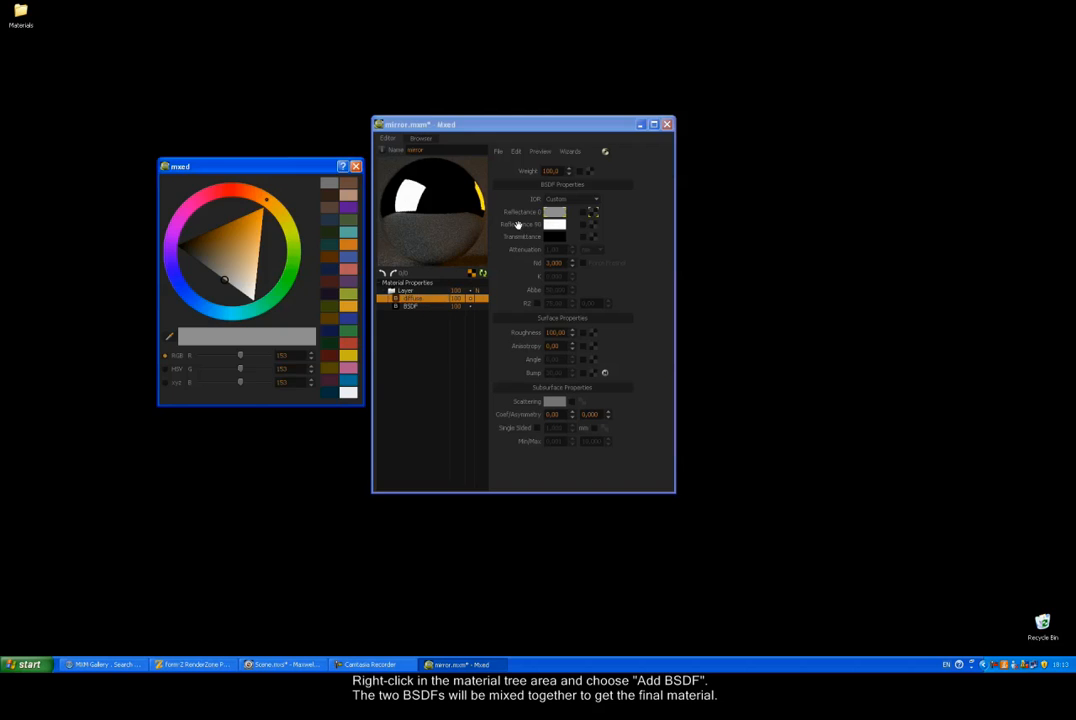
pyautogui.moveTo(257, 207); pyautogui.dragTo(240, 190)
pyautogui.click(228, 274)
pyautogui.moveTo(228, 274); pyautogui.dragTo(205, 244)
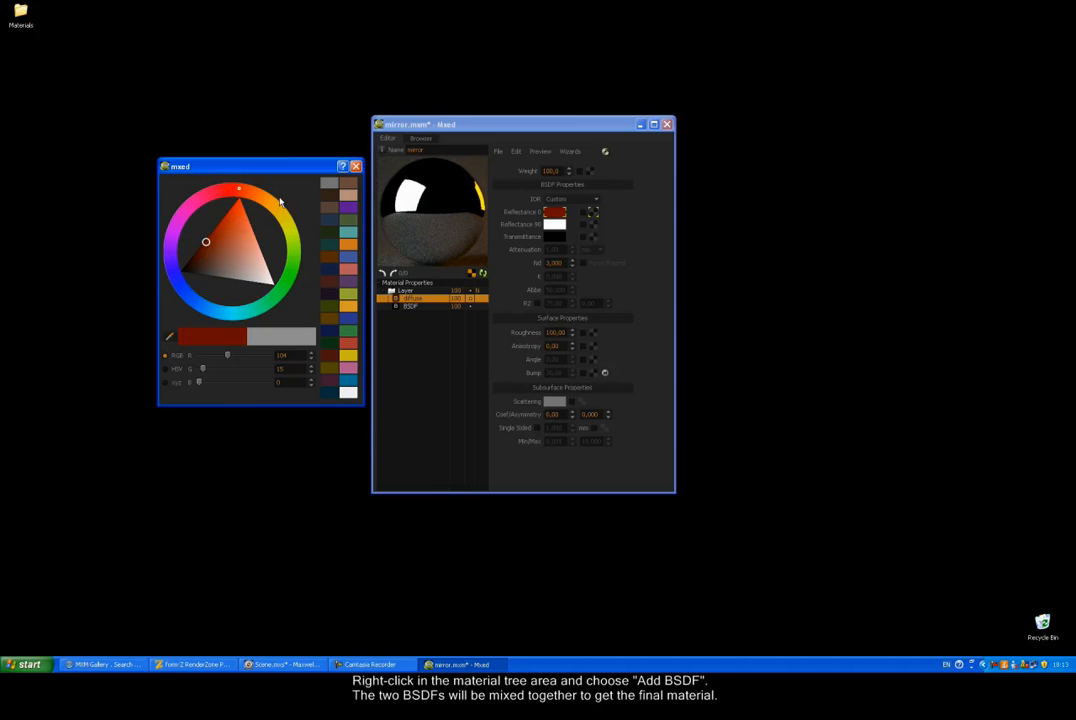
pyautogui.click(355, 167)
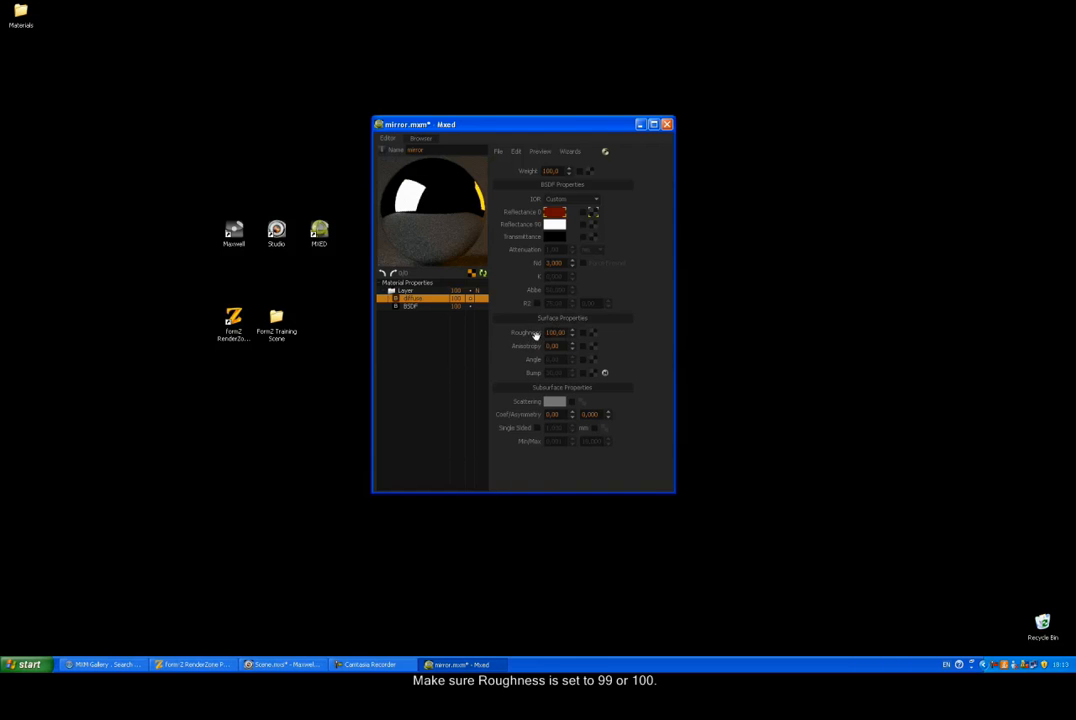
# Step: Begin renaming the mirror BSDF to 'specular'
pyautogui.click(418, 307)
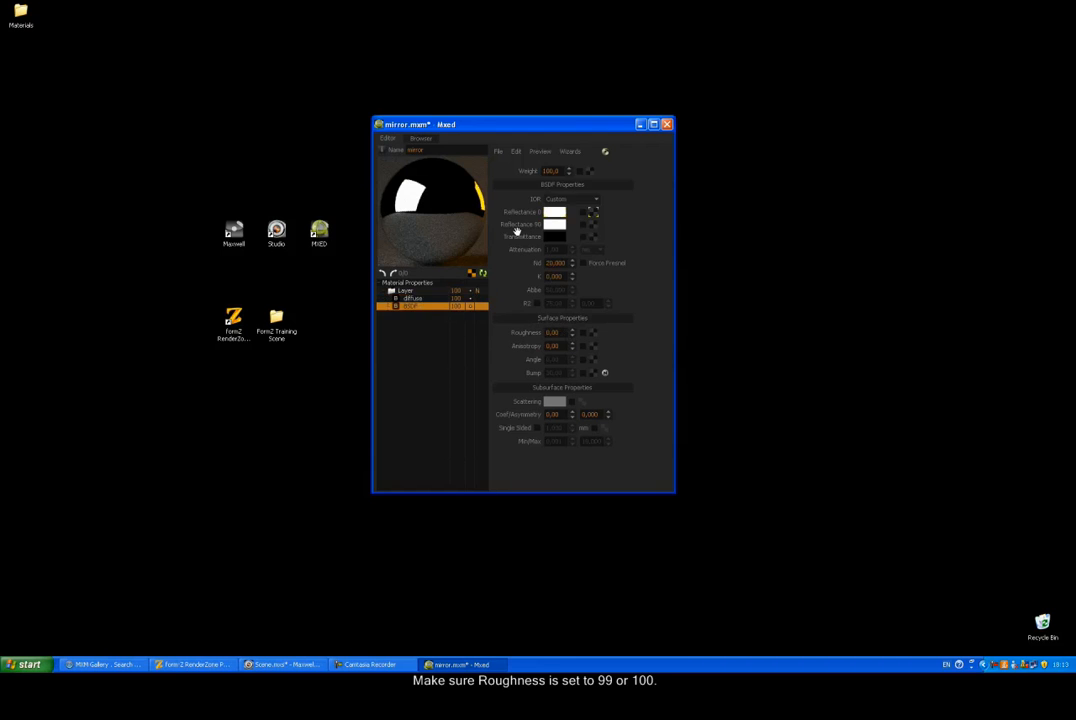
pyautogui.doubleClick(416, 307)
pyautogui.write('specular')
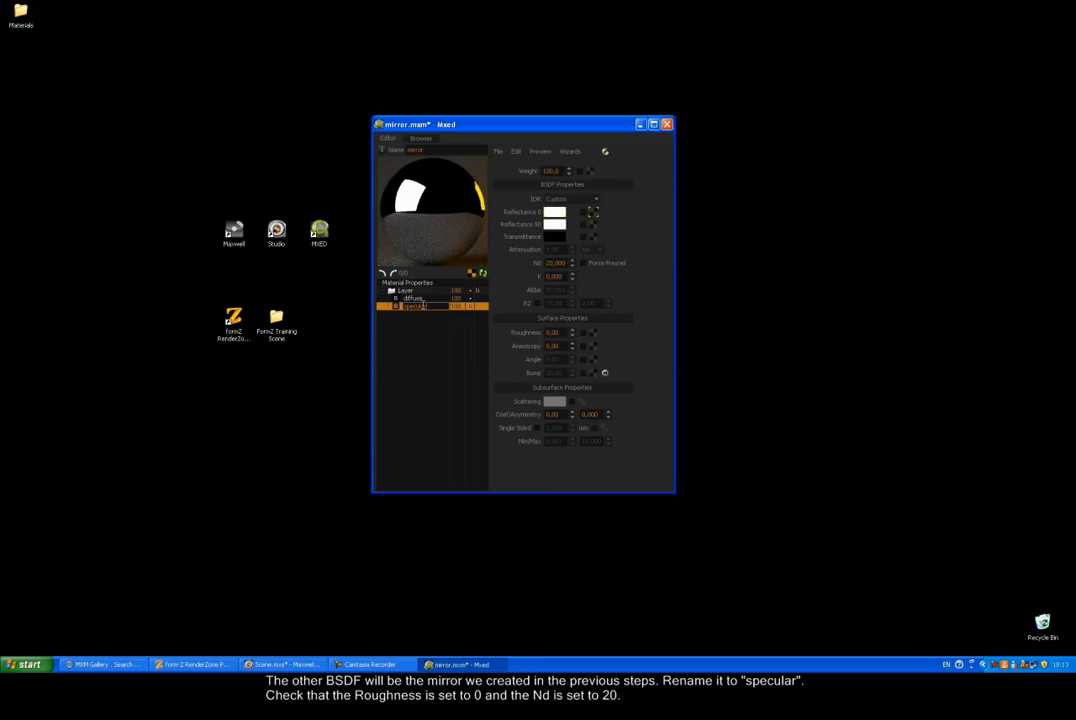
# Step: Finish naming the BSDF 'specular' and set the diffuse Weight to 95
pyautogui.click(432, 320)
pyautogui.click(436, 298)
pyautogui.click(440, 306)
pyautogui.click(459, 299)
pyautogui.doubleClick(543, 171)
pyautogui.write('95')
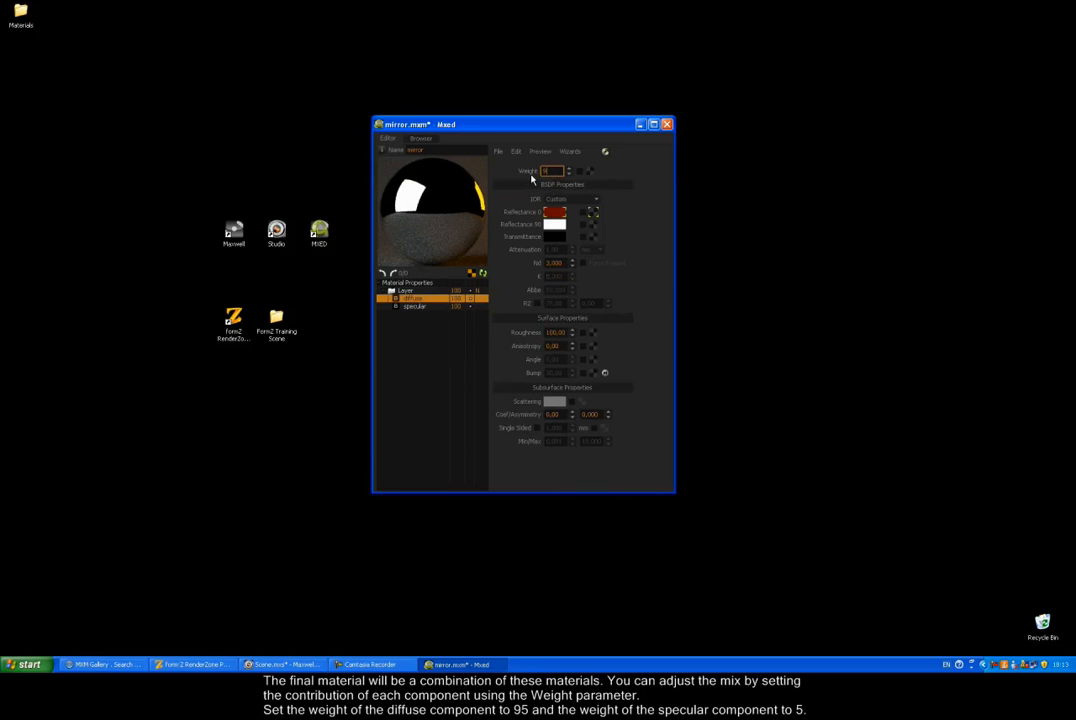
# Step: Set the specular Weight to 5 and refresh the material preview
pyautogui.click(466, 307)
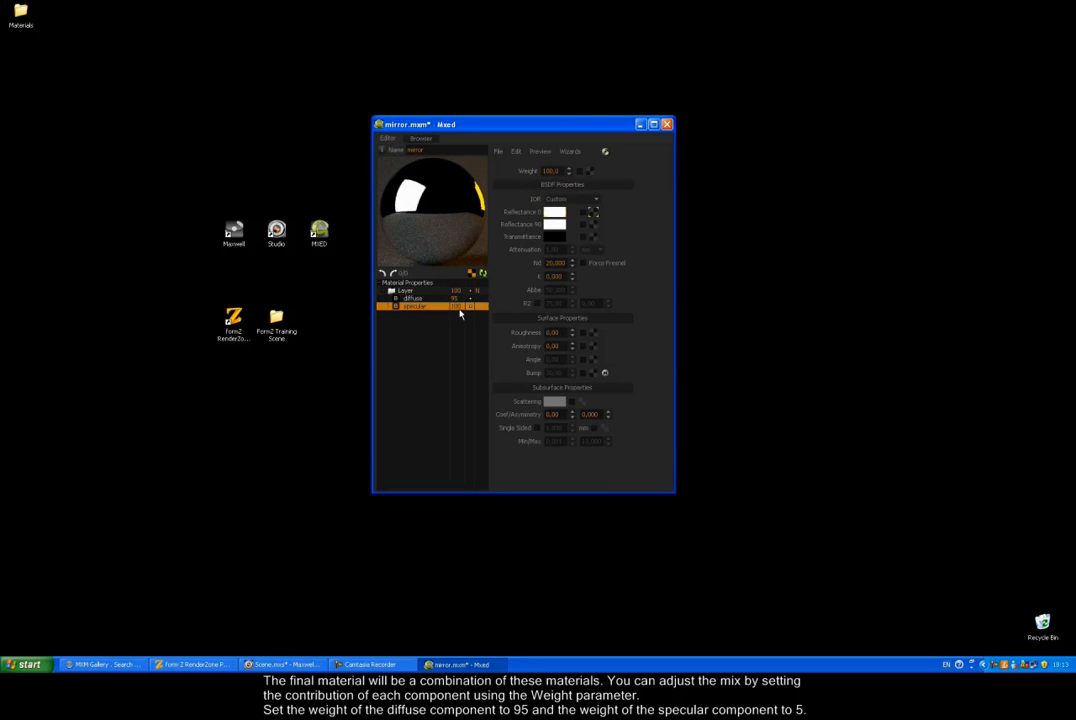
pyautogui.doubleClick(550, 171)
pyautogui.write('5')
pyautogui.click(482, 275)
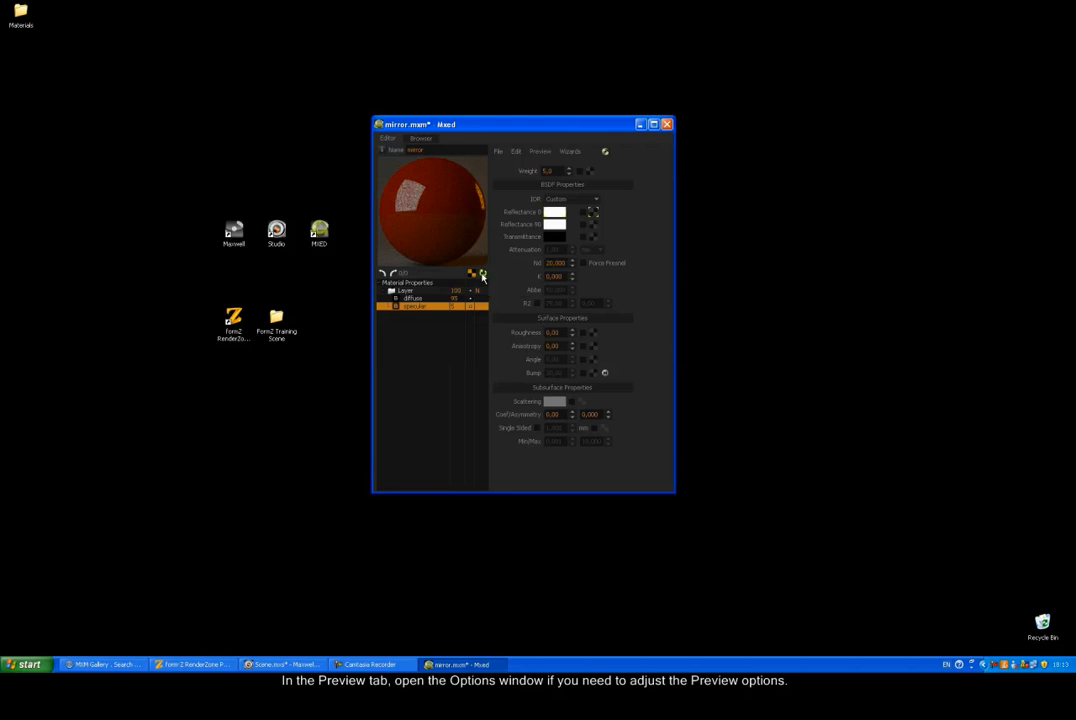
# Step: Check the preview options, then set specular Weight 10 and diffuse Weight 90
pyautogui.click(540, 152)
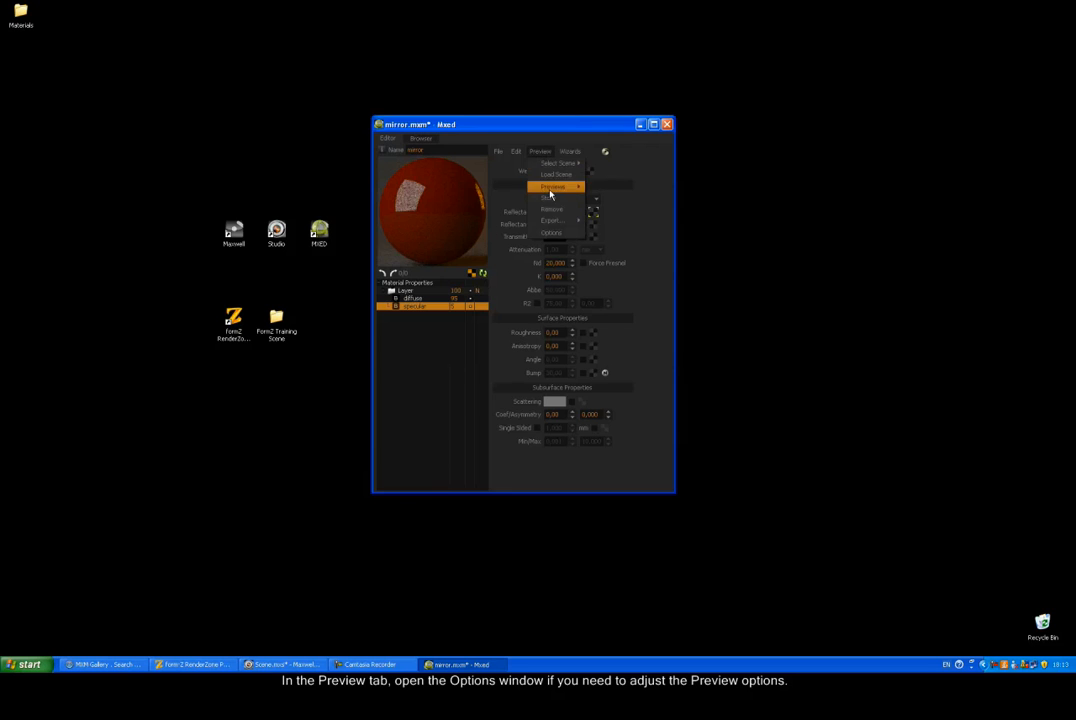
pyautogui.click(550, 232)
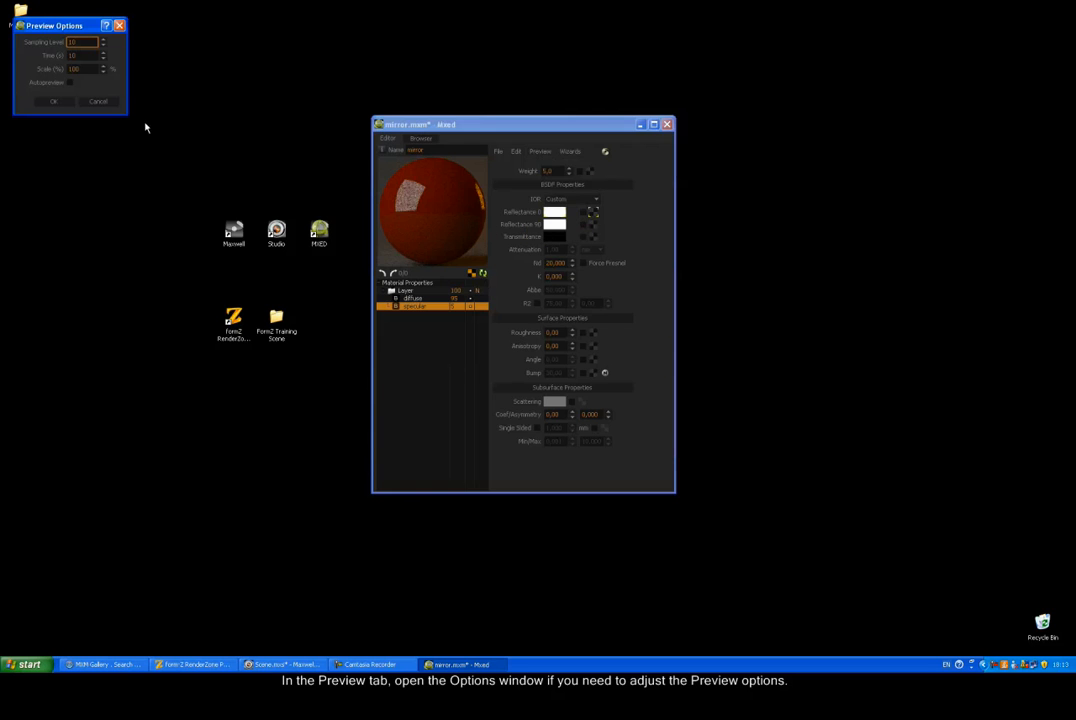
pyautogui.moveTo(58, 25); pyautogui.dragTo(111, 65)
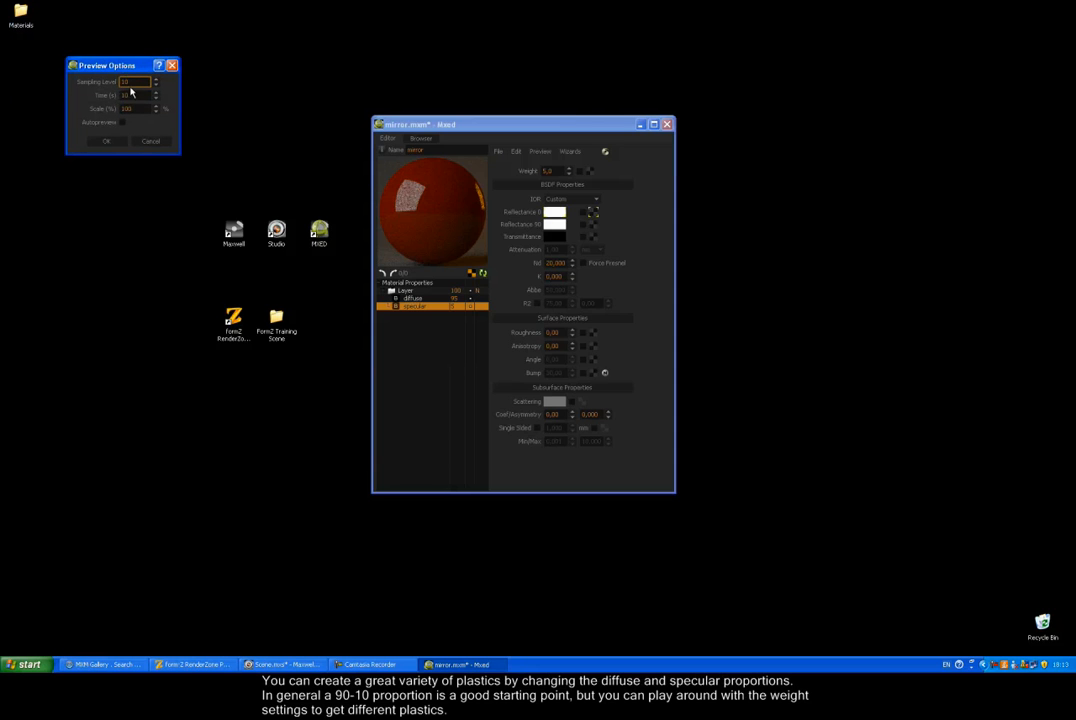
pyautogui.click(108, 142)
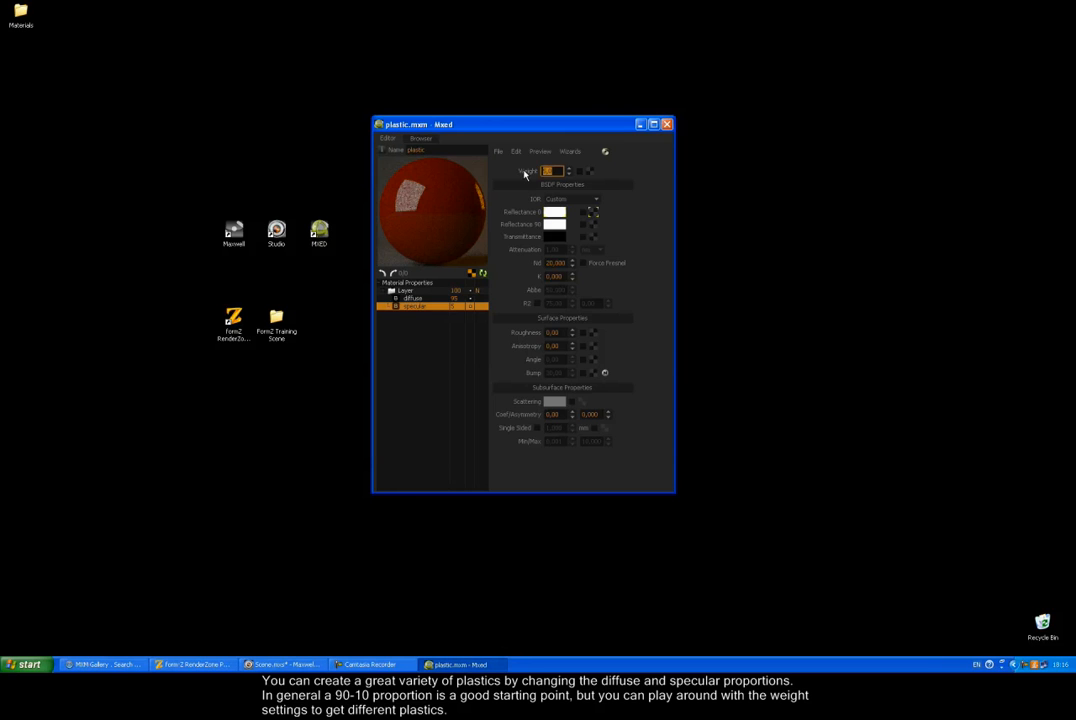
pyautogui.write('10')
pyautogui.click(441, 298)
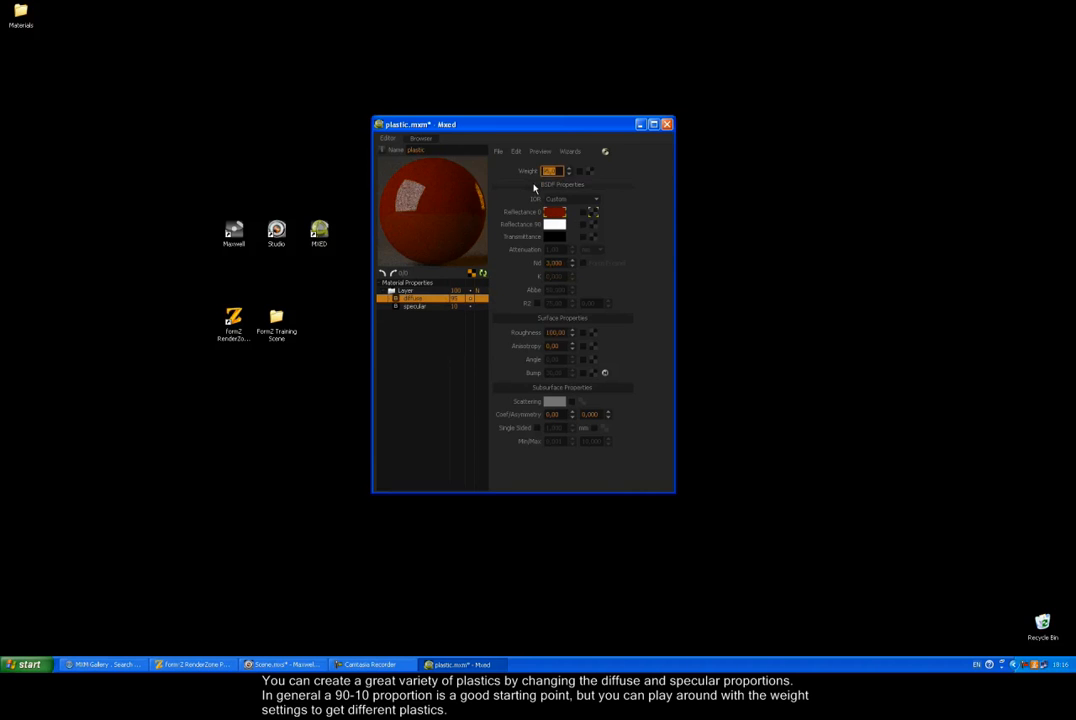
pyautogui.write('90')
pyautogui.press('Return')
# Step: Save the material as plastic.mxm and return to form·Z
pyautogui.click(497, 151)
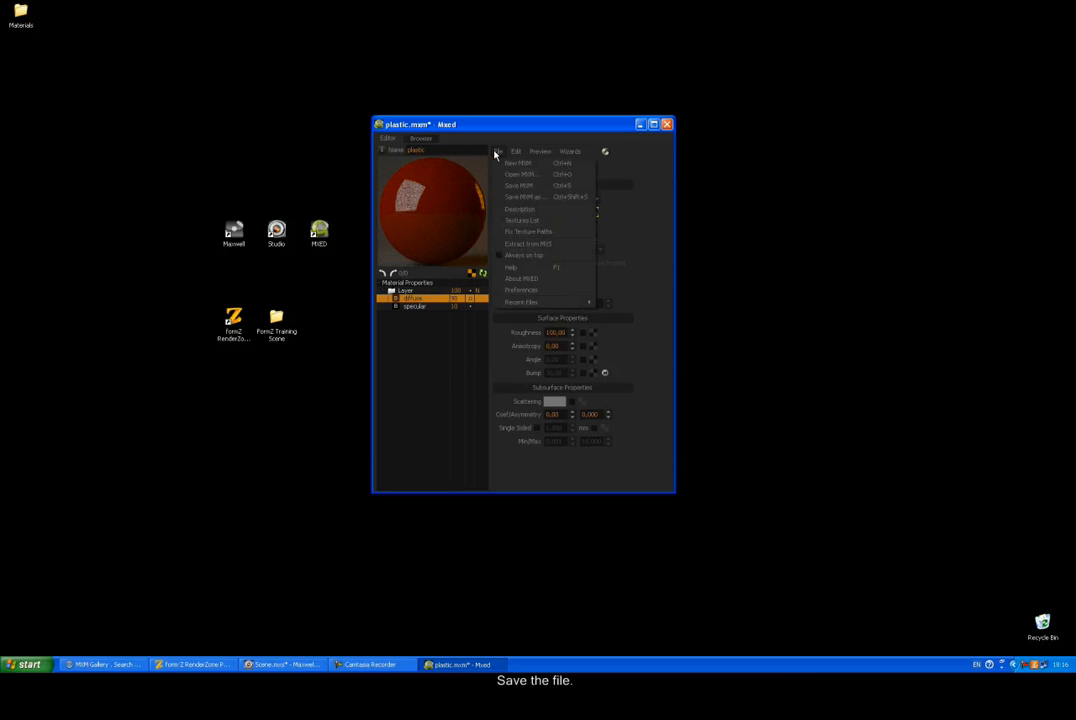
pyautogui.click(516, 204)
pyautogui.write('plastic')
pyautogui.press('Return')
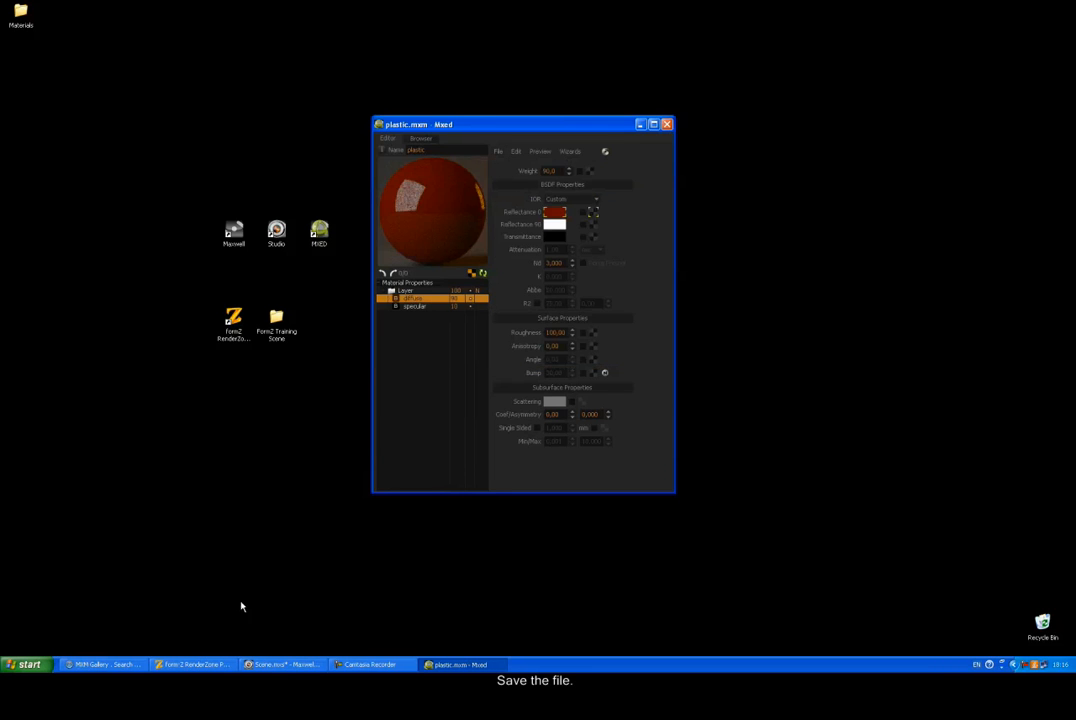
pyautogui.click(200, 664)
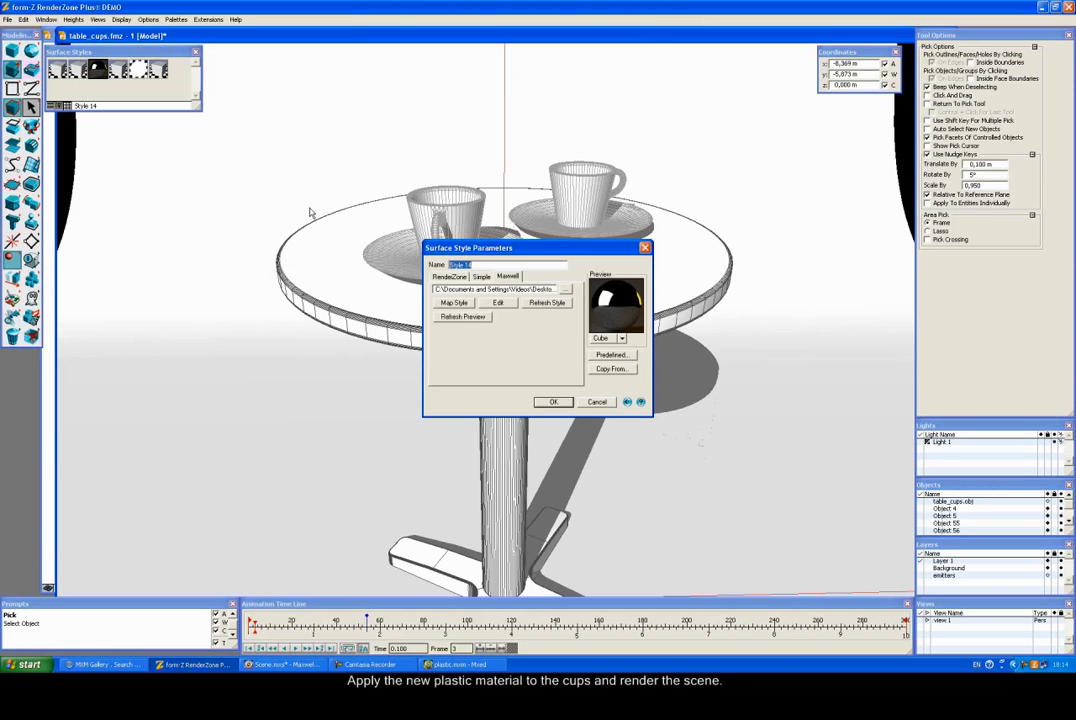
# Step: Load plastic.mxm into Style 14 and start a Maxwell render
pyautogui.click(565, 289)
pyautogui.click(458, 264)
pyautogui.click(668, 438)
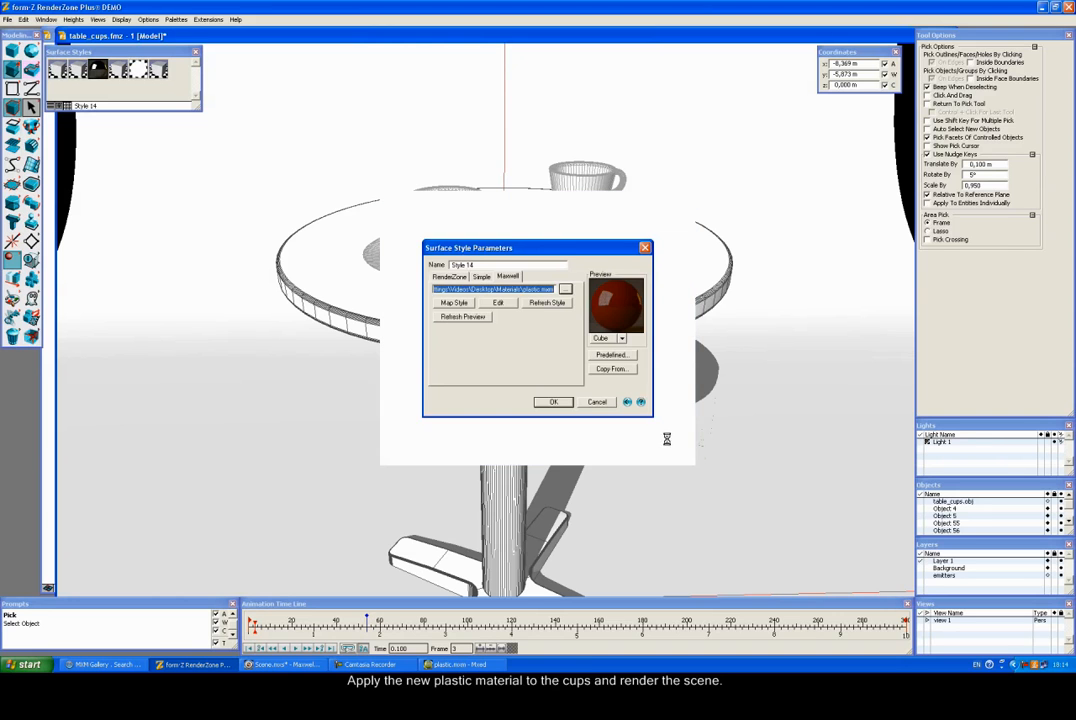
pyautogui.click(553, 402)
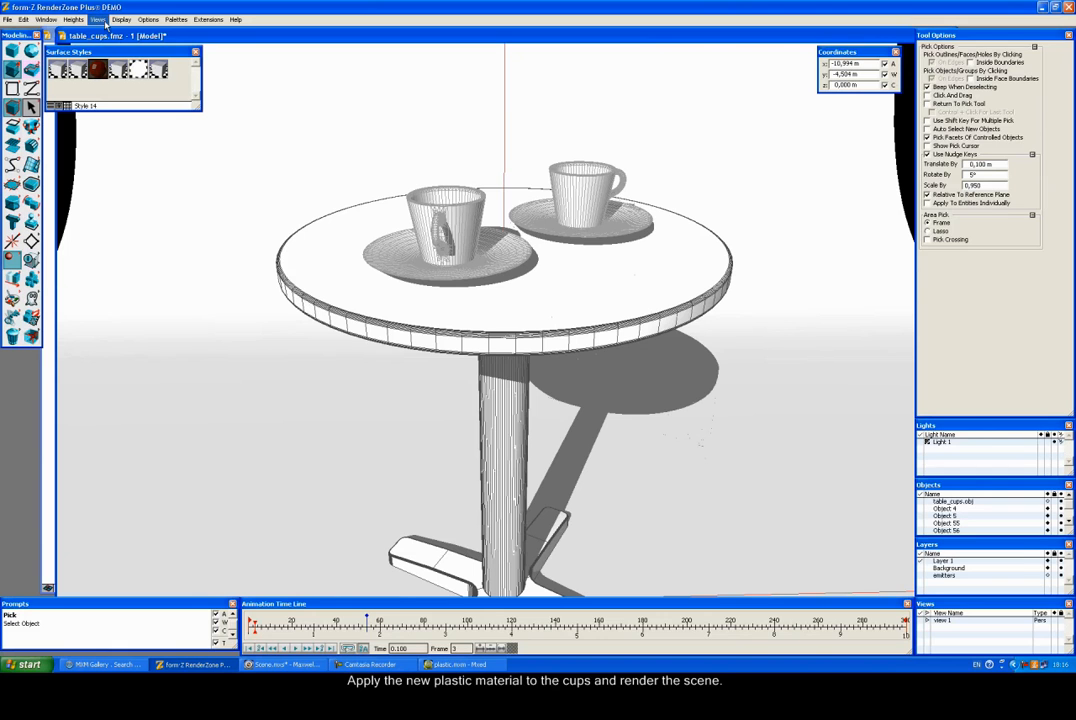
pyautogui.click(121, 19)
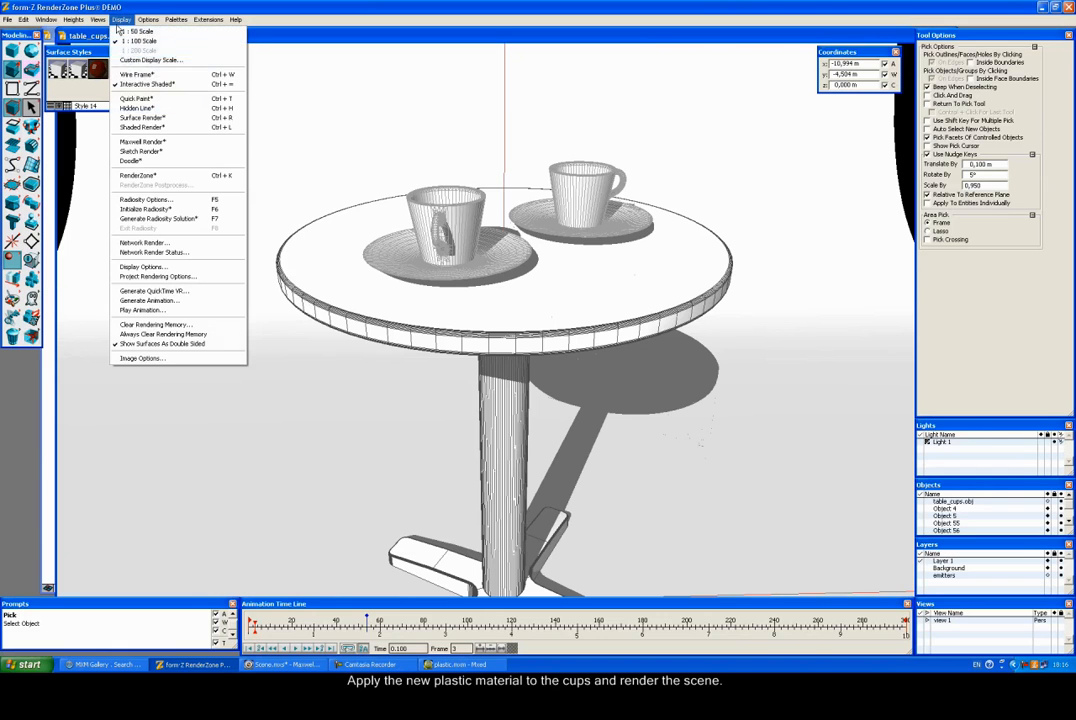
pyautogui.click(143, 141)
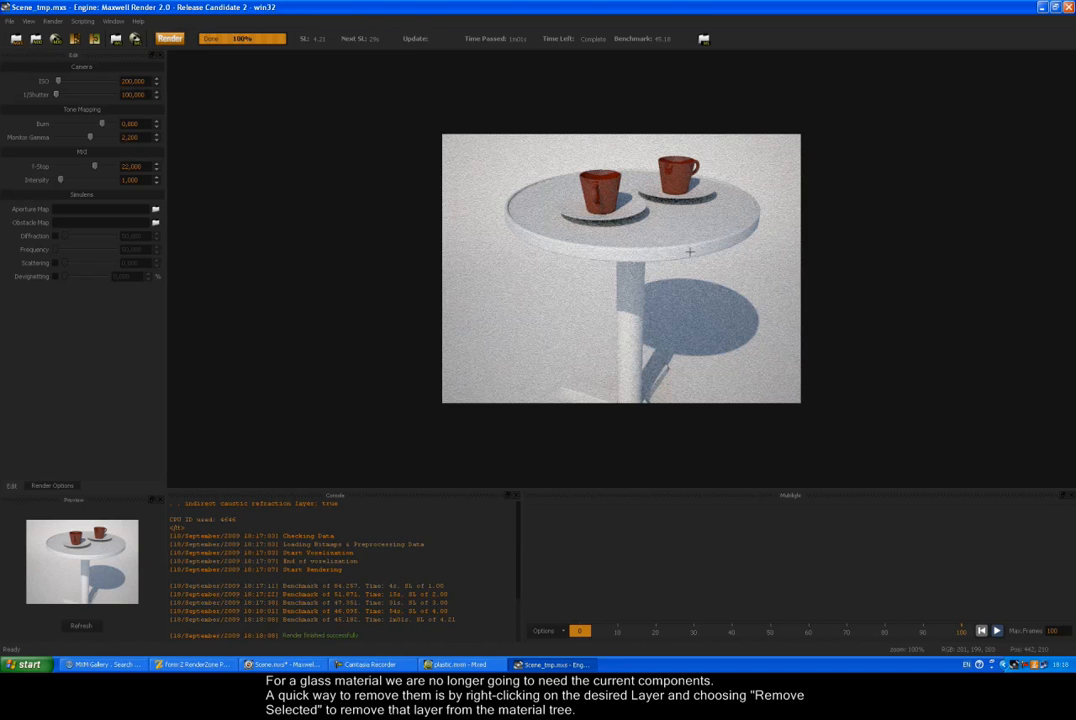
# Step: Close the finished Maxwell render showing glossy red plastic cups
pyautogui.click(1068, 7)
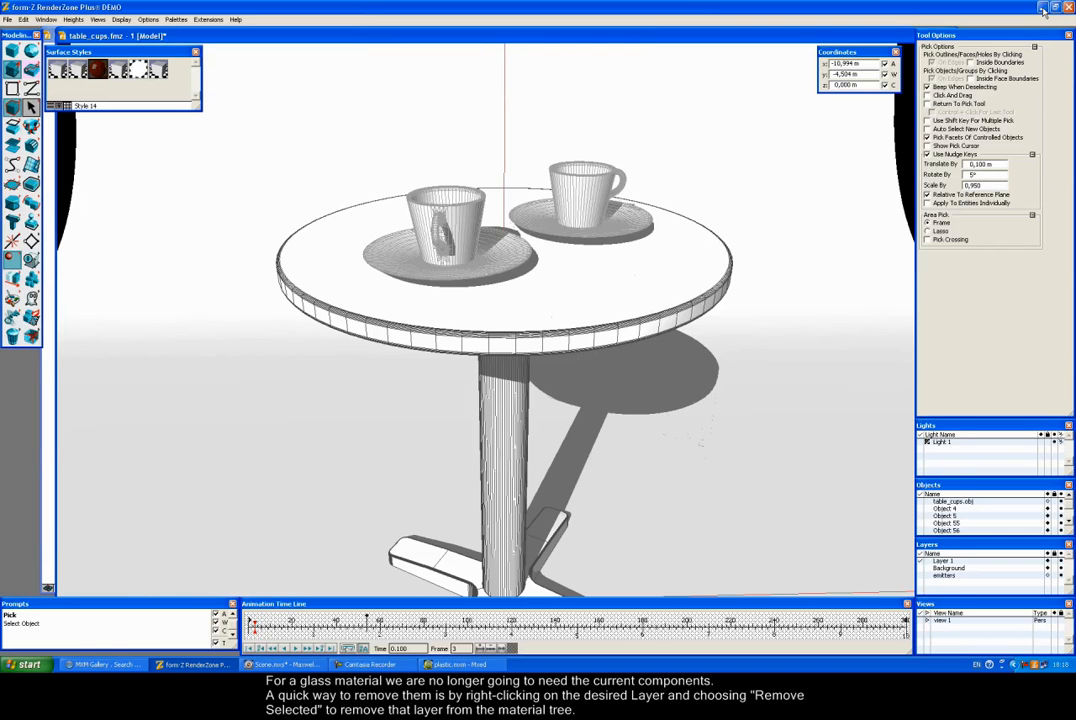
# Step: Delete plastic.mxm's old diffuse/specular layer and add a fresh Layer holding one default BSDF
pyautogui.click(1042, 7)
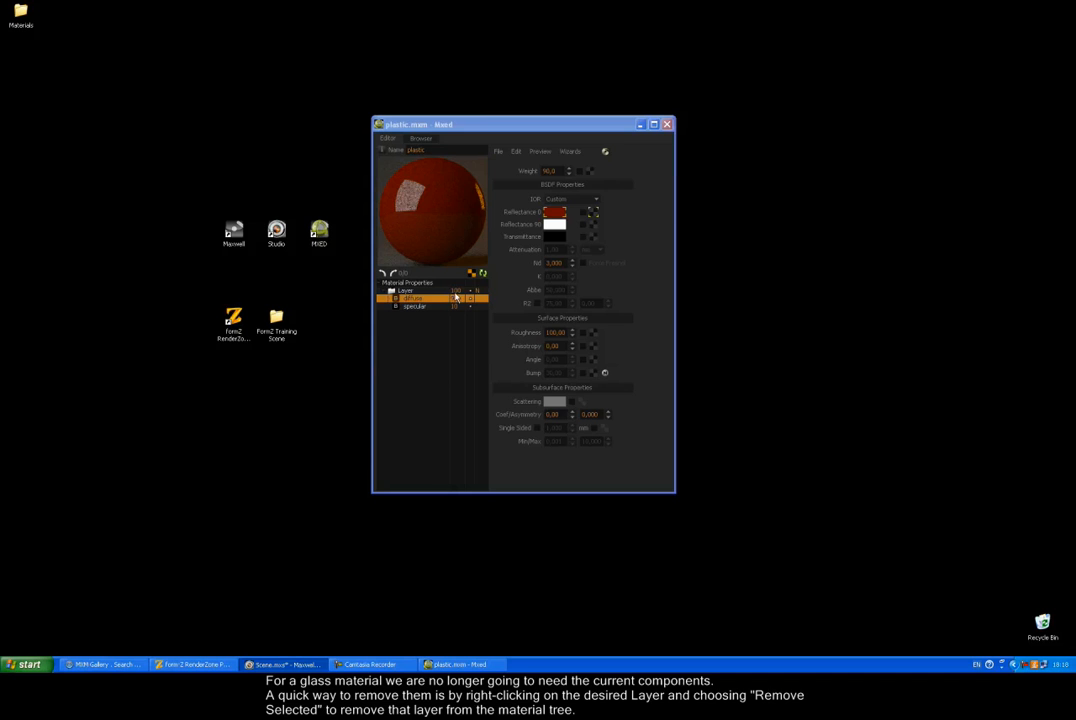
pyautogui.rightClick(410, 336)
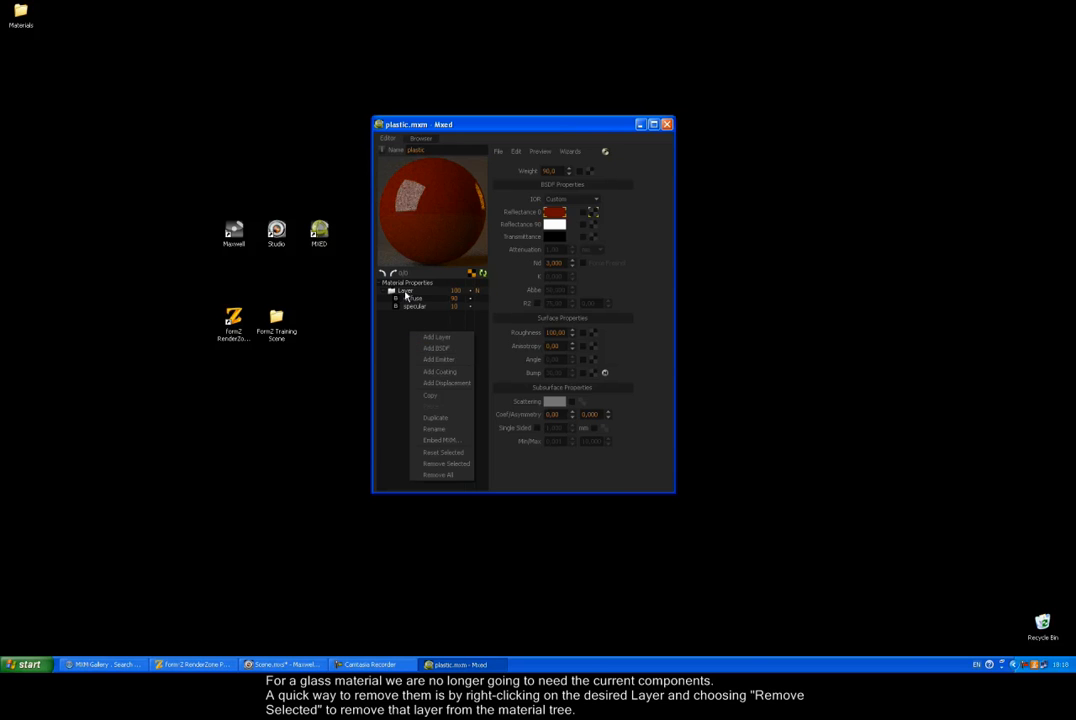
pyautogui.rightClick(405, 291)
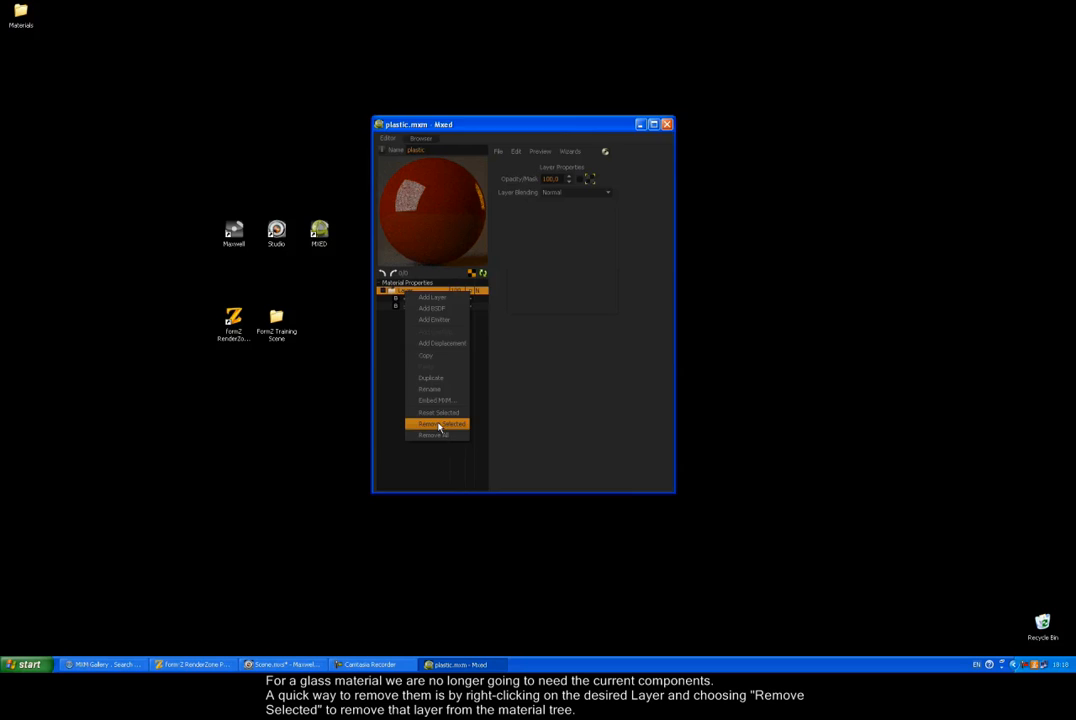
pyautogui.click(439, 425)
pyautogui.click(495, 322)
pyautogui.rightClick(418, 311)
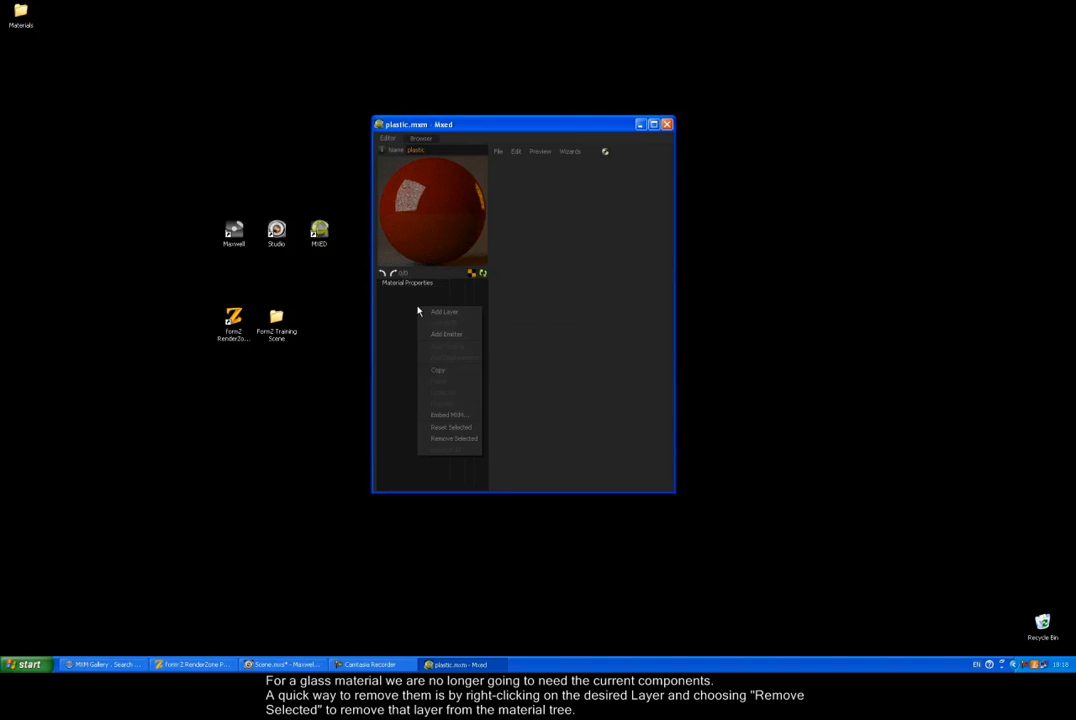
pyautogui.click(436, 312)
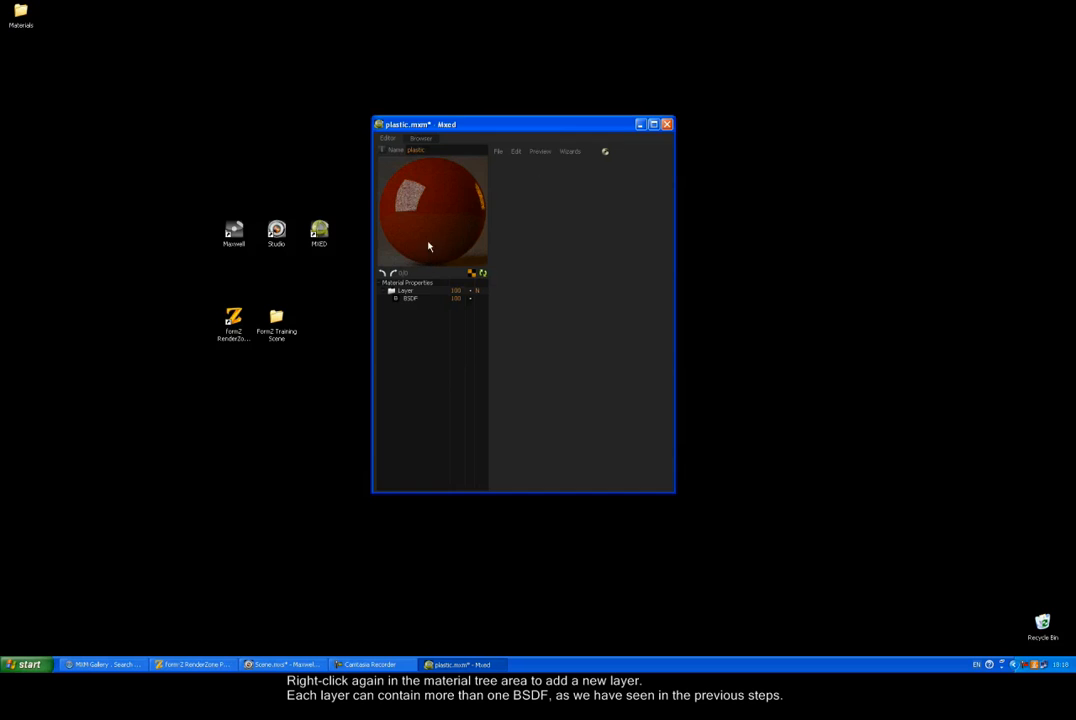
pyautogui.click(423, 300)
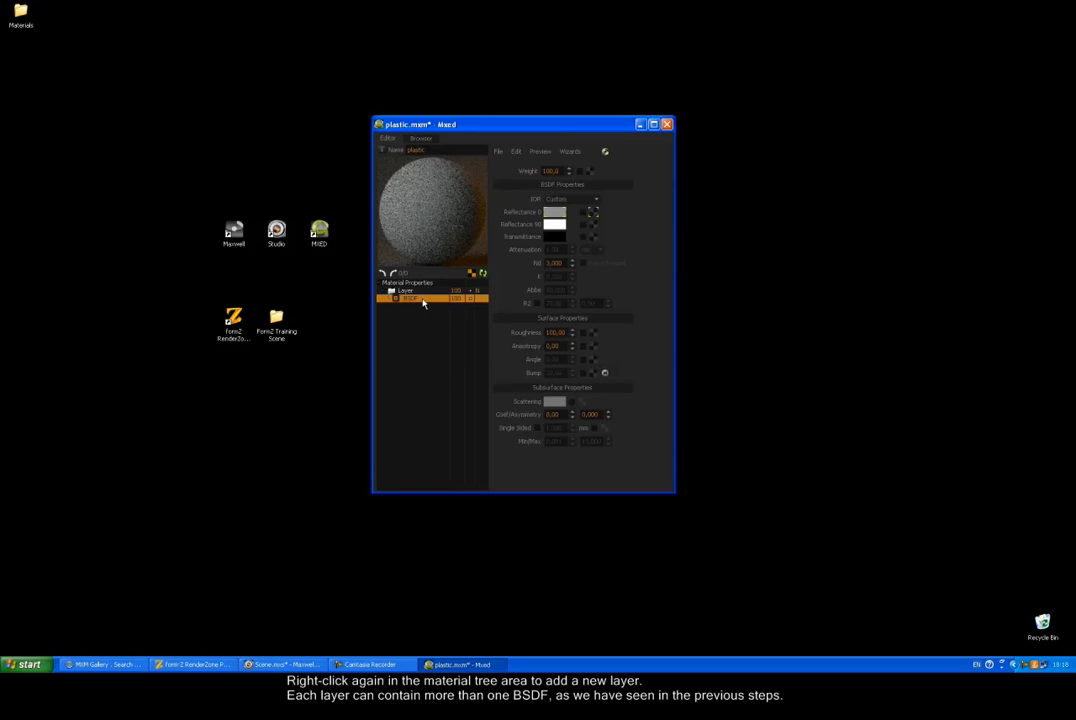
# Step: Make the new BSDF's Transmittance colour a dark green
pyautogui.click(552, 236)
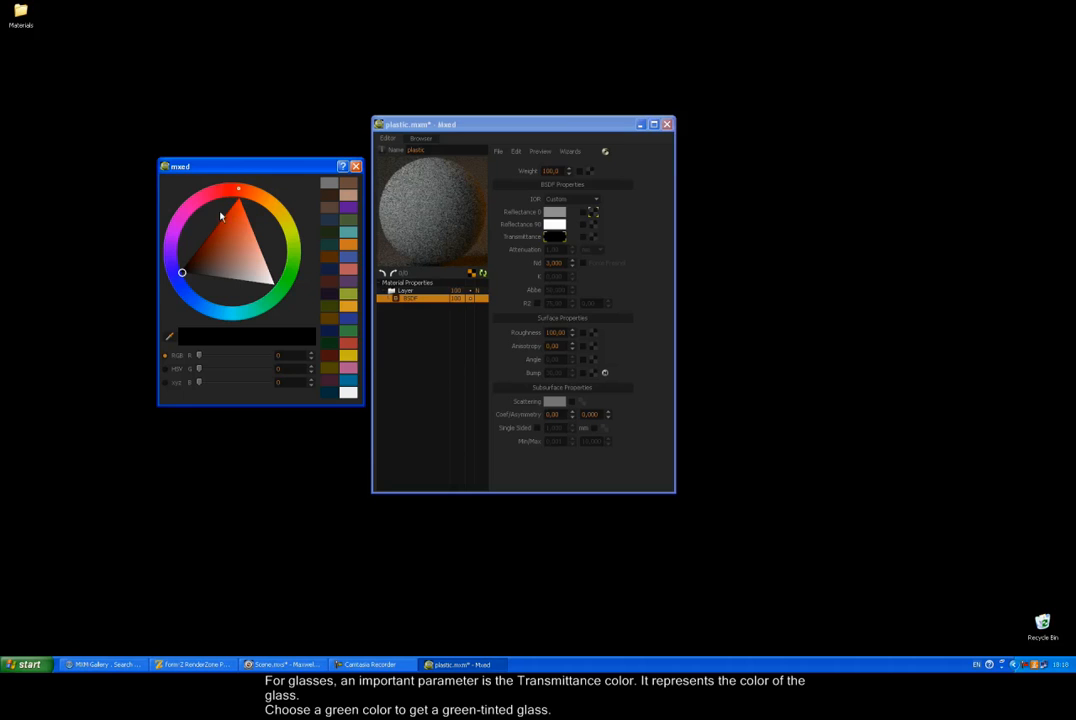
pyautogui.click(187, 273)
pyautogui.moveTo(187, 273); pyautogui.dragTo(272, 290)
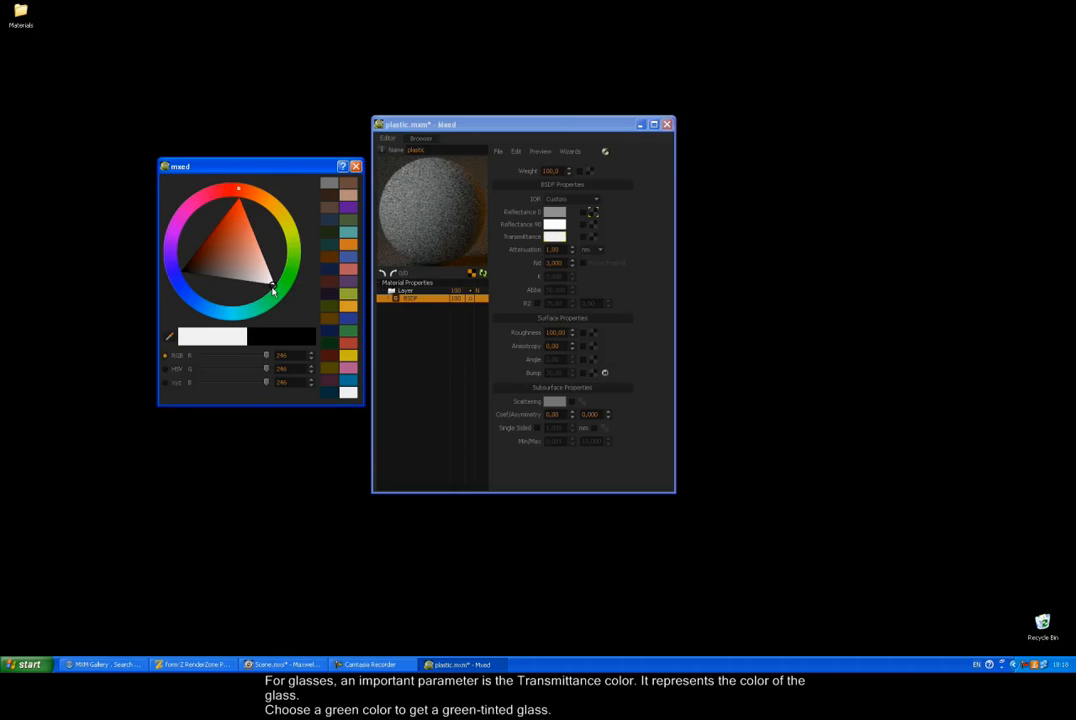
pyautogui.moveTo(256, 202); pyautogui.dragTo(288, 252)
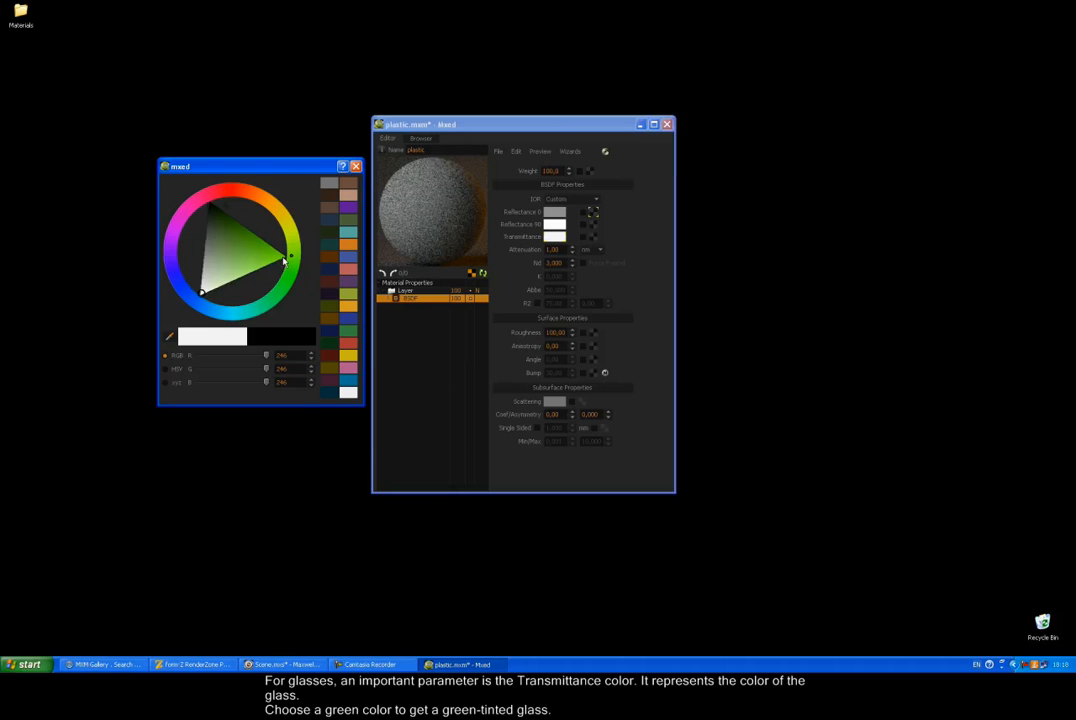
pyautogui.moveTo(197, 288); pyautogui.dragTo(249, 228)
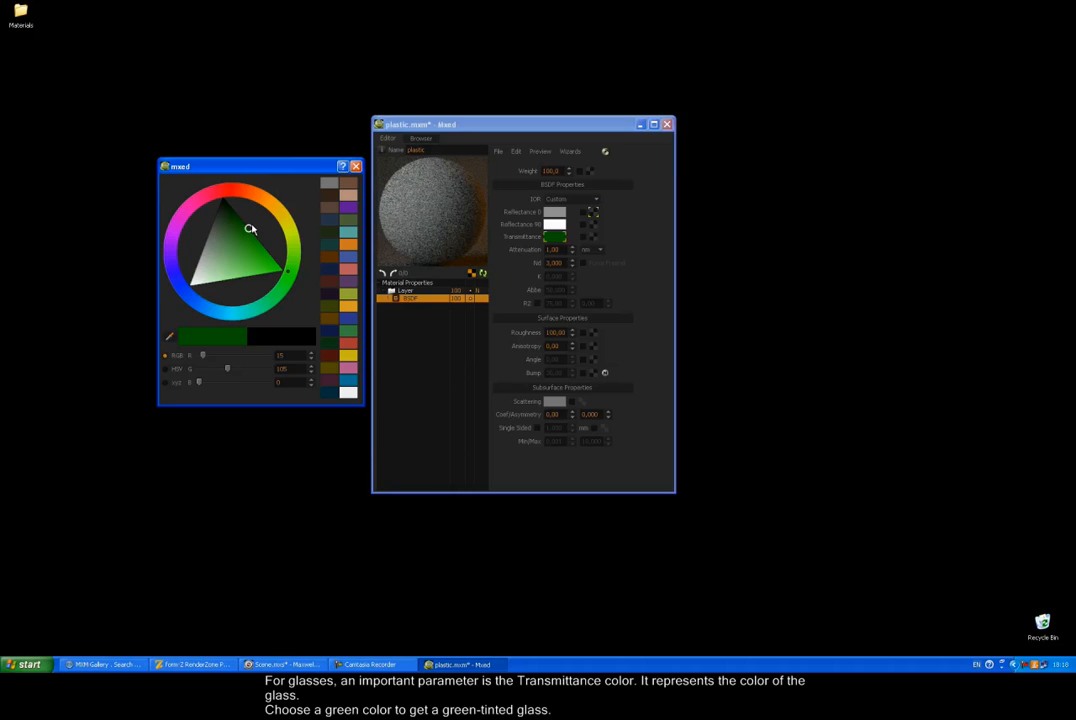
pyautogui.click(355, 166)
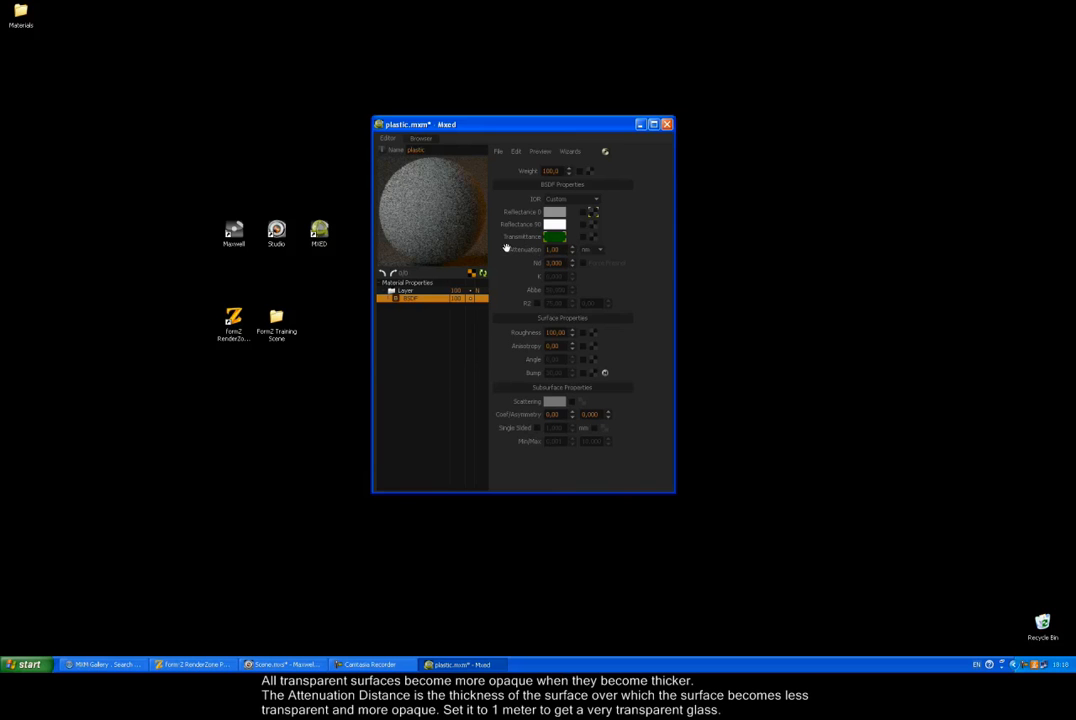
# Step: Give the BSDF attenuation in metres, Nd 1,5 and roughness 0, then refresh the preview
pyautogui.click(589, 250)
pyautogui.click(591, 301)
pyautogui.doubleClick(563, 262)
pyautogui.write('1,5')
pyautogui.press('Return')
pyautogui.moveTo(566, 331); pyautogui.dragTo(536, 331)
pyautogui.write('0')
pyautogui.press('Return')
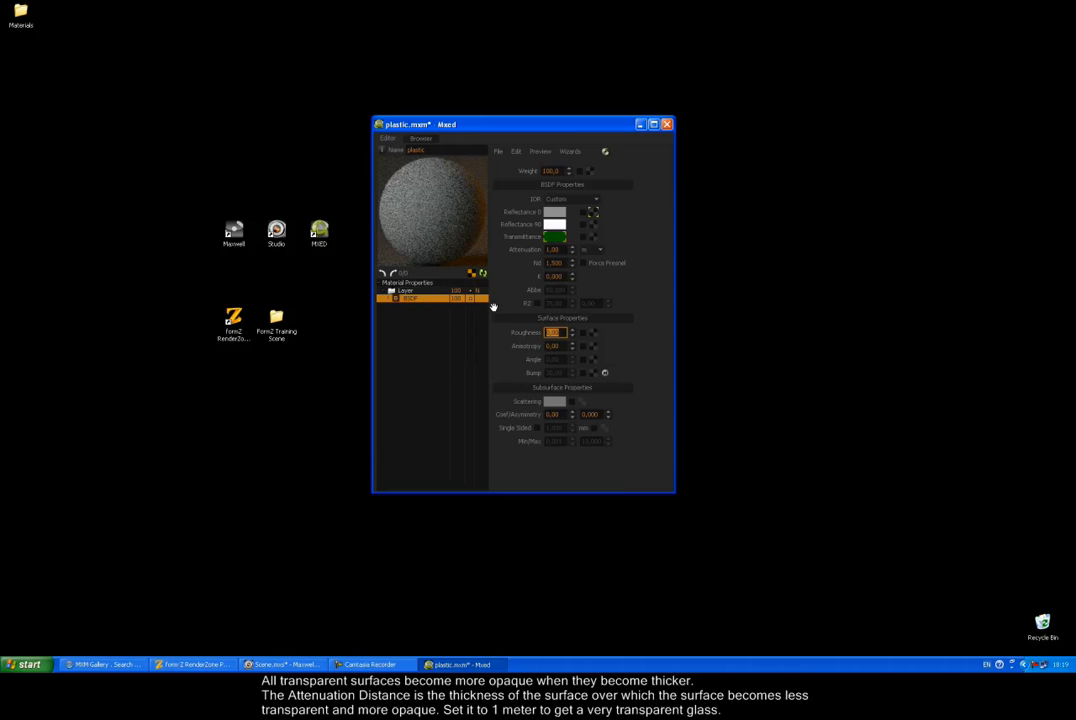
pyautogui.click(481, 274)
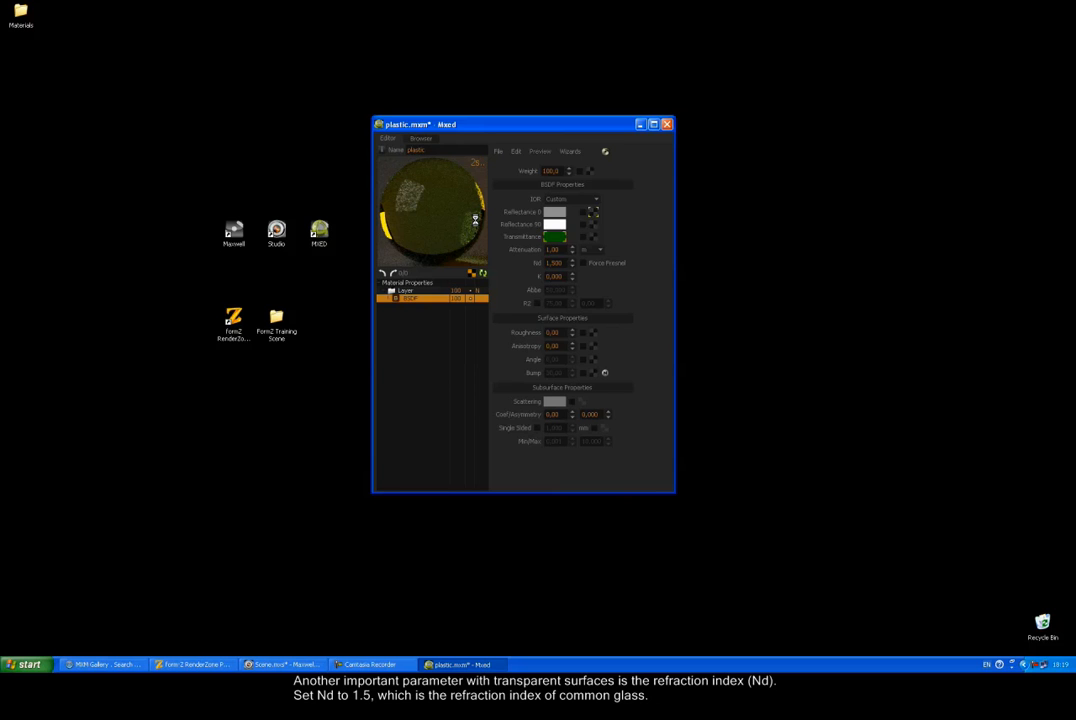
# Step: Preview the material at Roughness 15, then set Roughness back to 0 and refresh
pyautogui.doubleClick(545, 331)
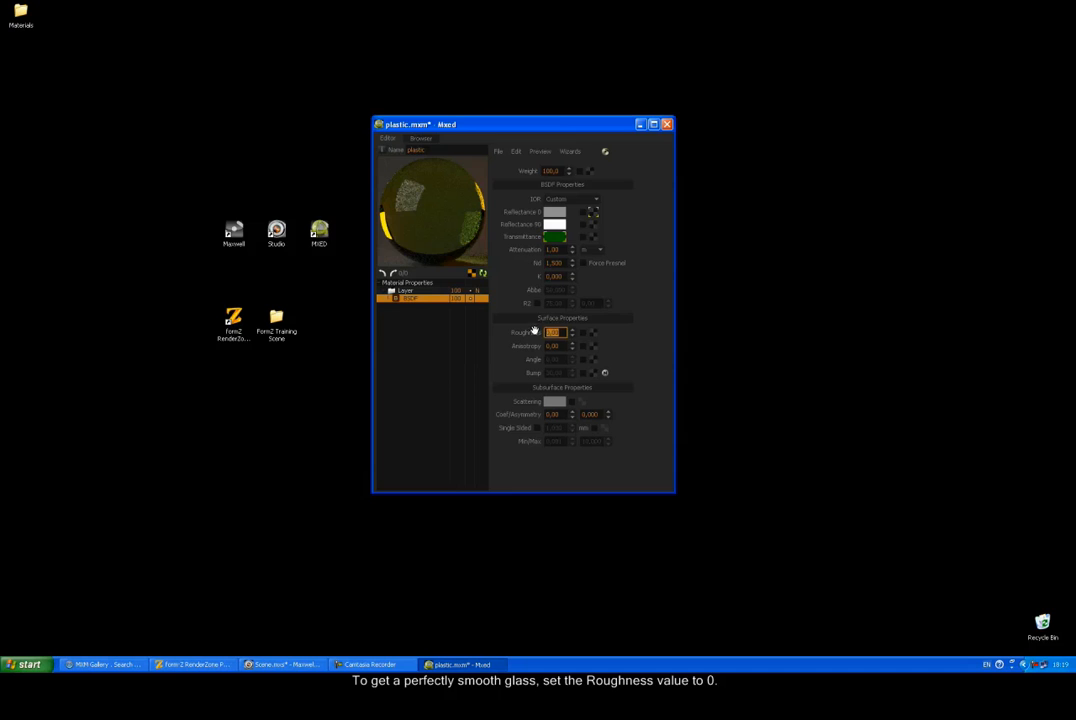
pyautogui.click(483, 273)
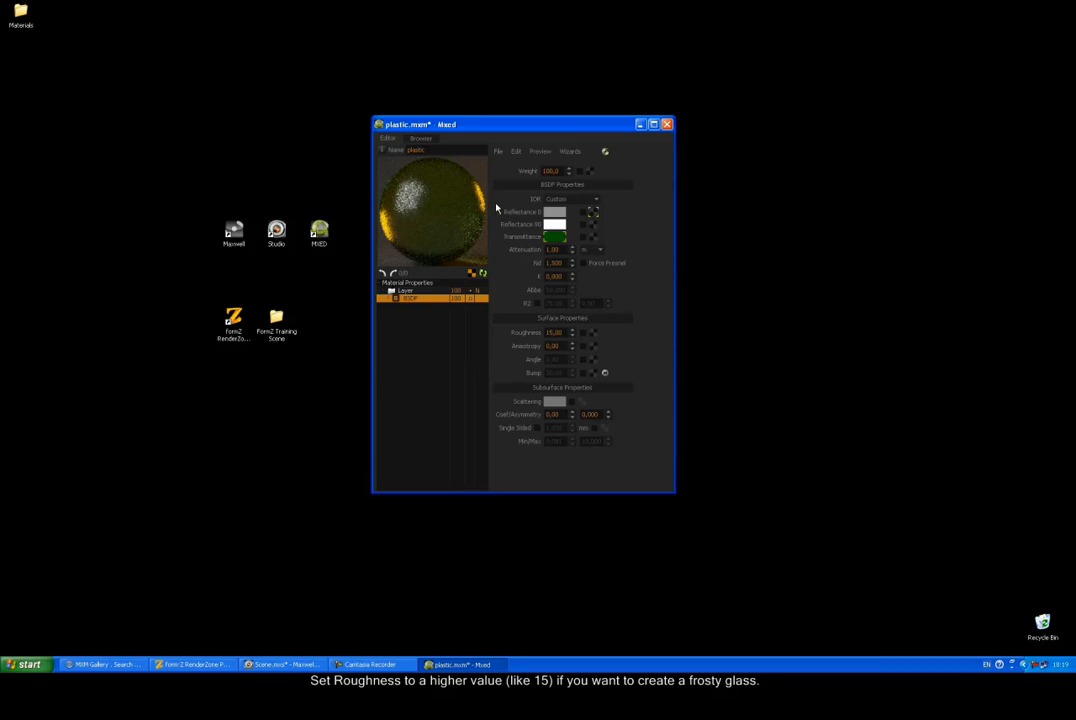
pyautogui.doubleClick(548, 332)
pyautogui.write('0')
pyautogui.press('Return')
pyautogui.click(484, 272)
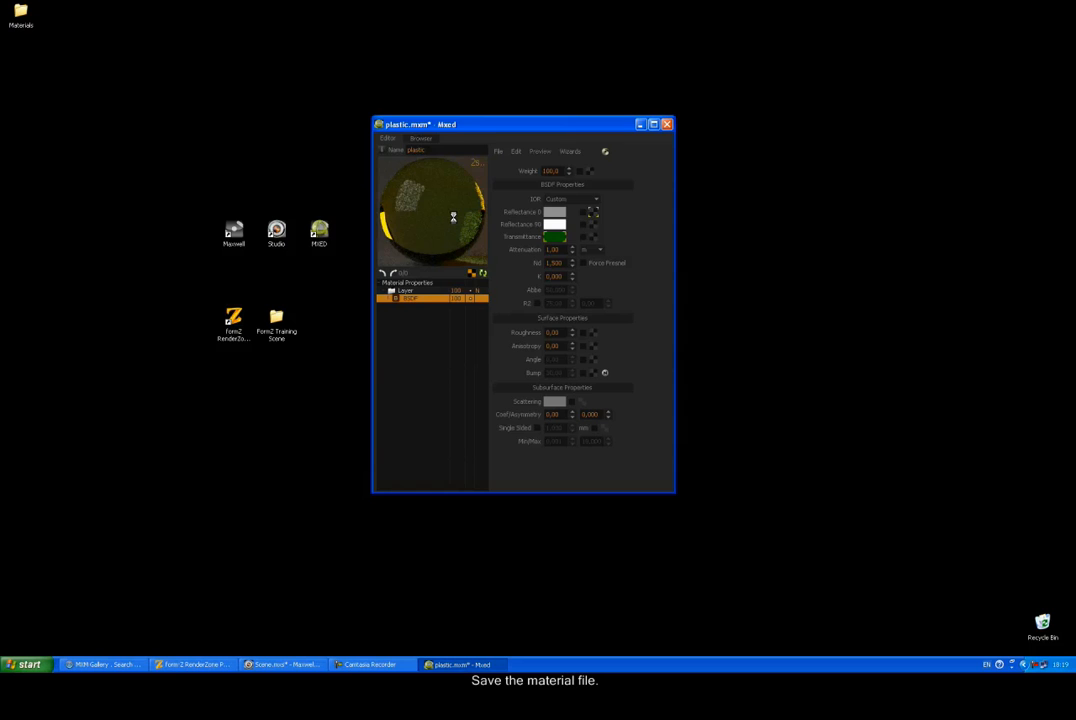
# Step: Save the green material as glass.mxm
pyautogui.click(497, 152)
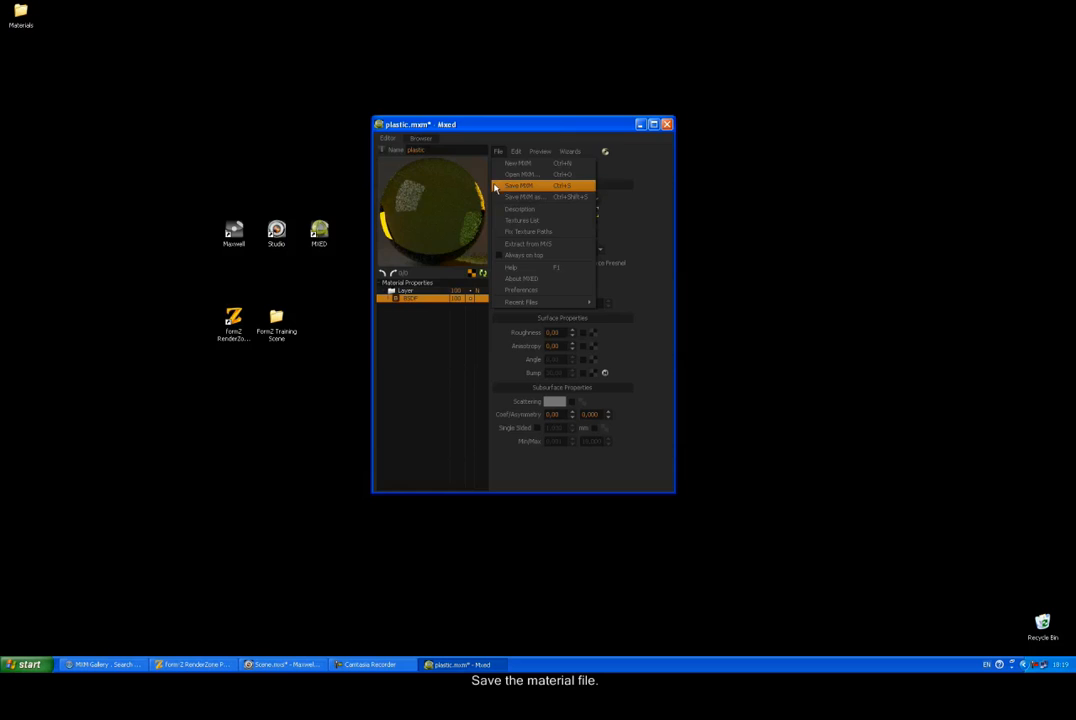
pyautogui.click(502, 197)
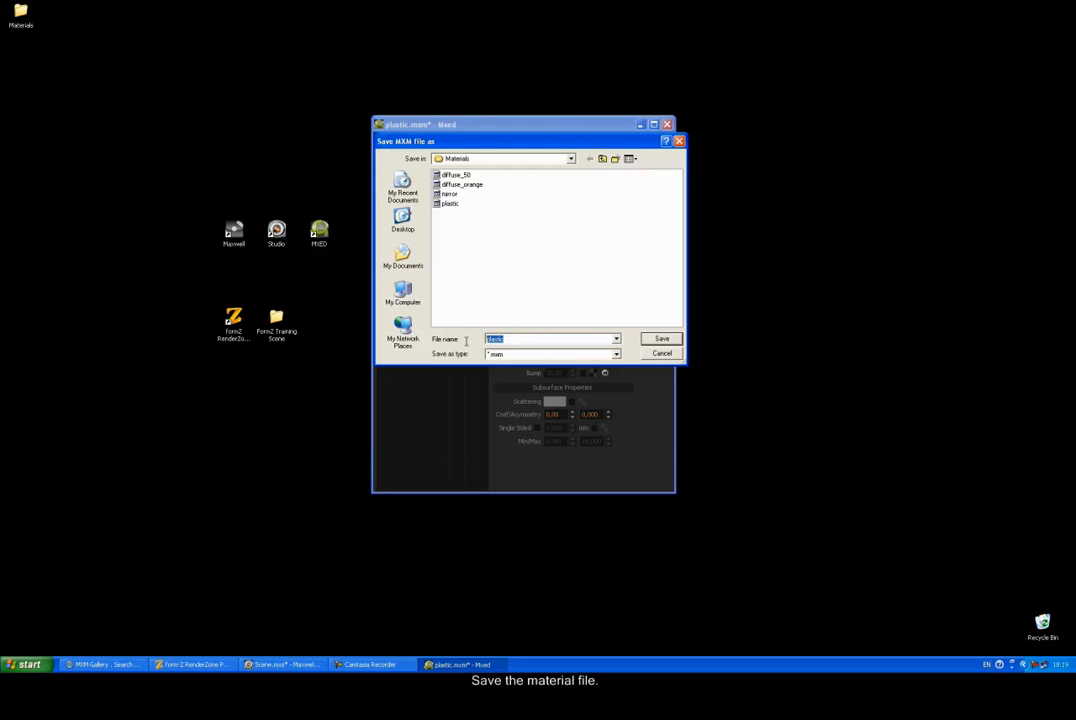
pyautogui.write('glass')
pyautogui.click(656, 338)
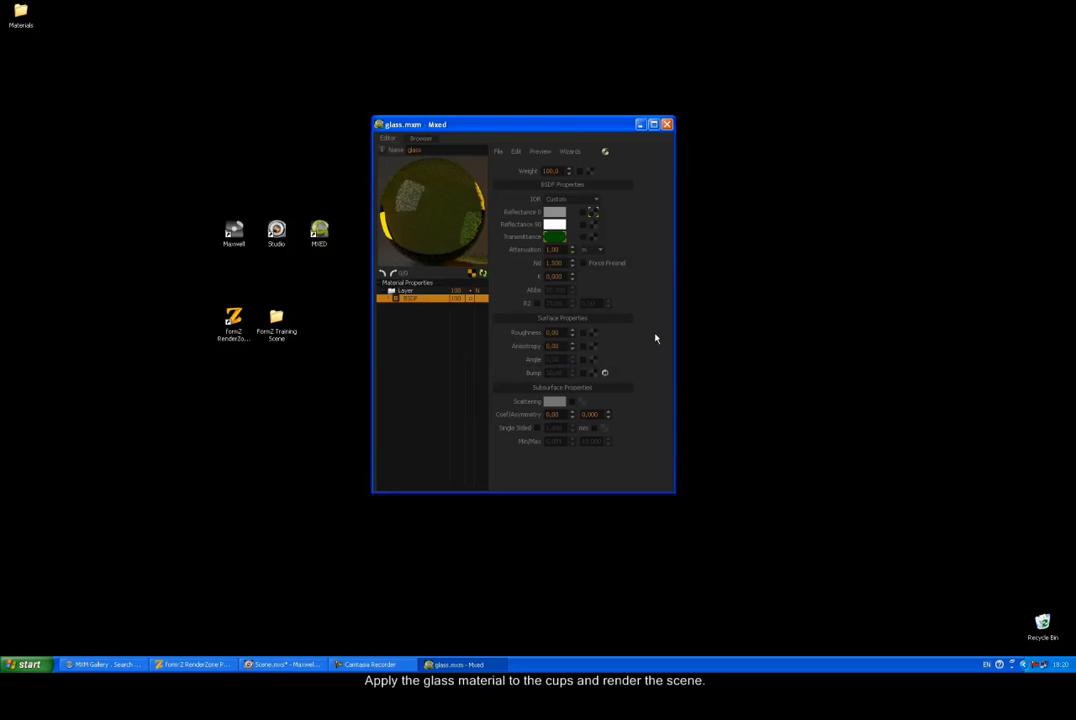
# Step: Load glass.mxm into surface Style 14's Maxwell settings and send the scene to Maxwell Render
pyautogui.click(215, 664)
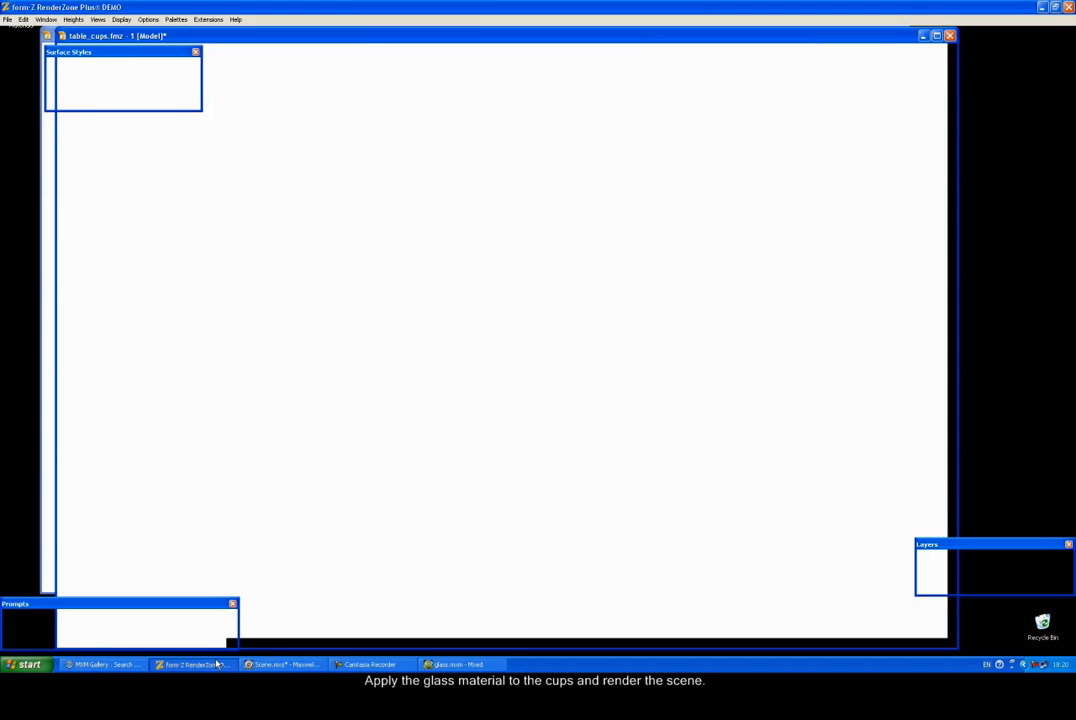
pyautogui.doubleClick(98, 68)
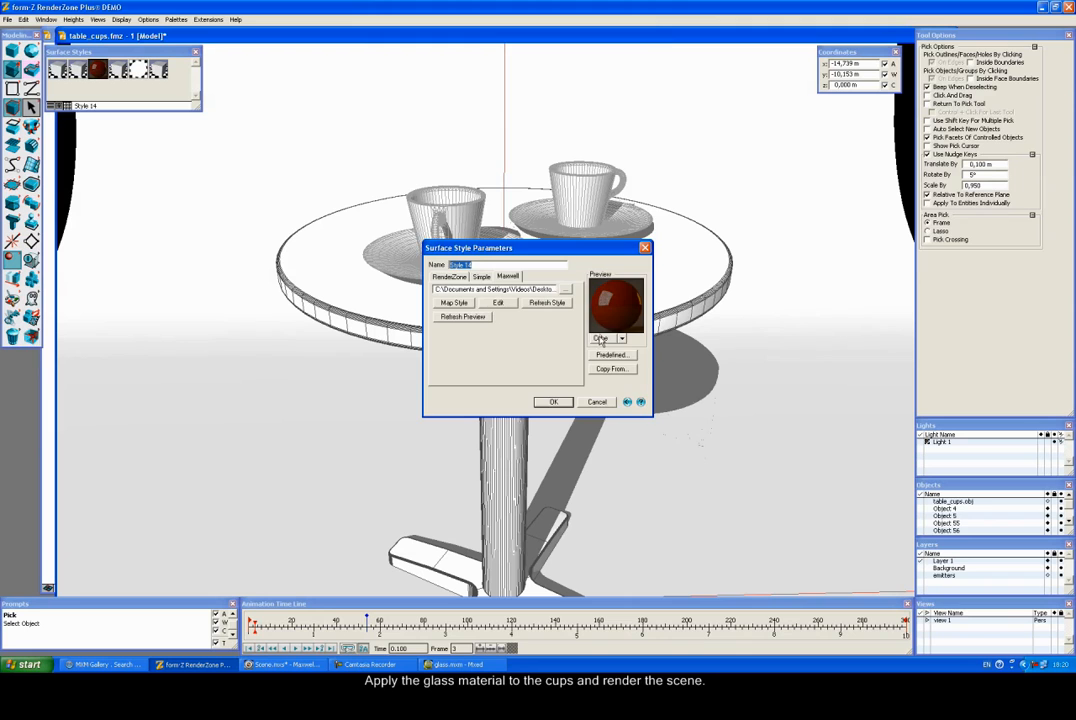
pyautogui.click(566, 289)
pyautogui.click(455, 253)
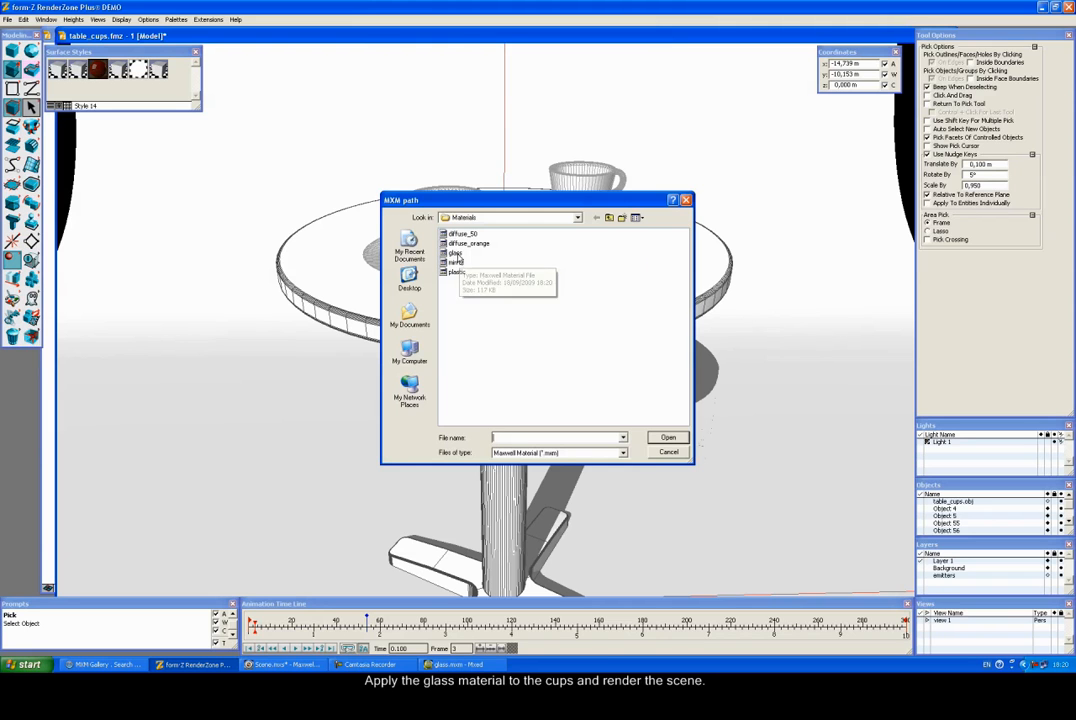
pyautogui.click(668, 437)
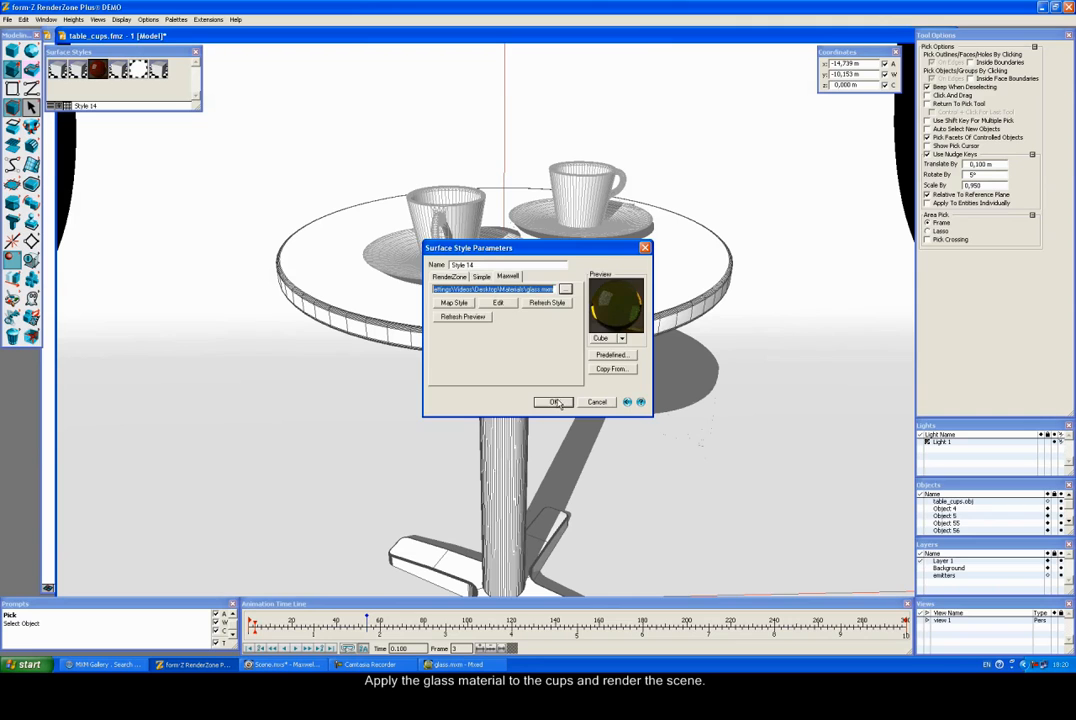
pyautogui.click(553, 401)
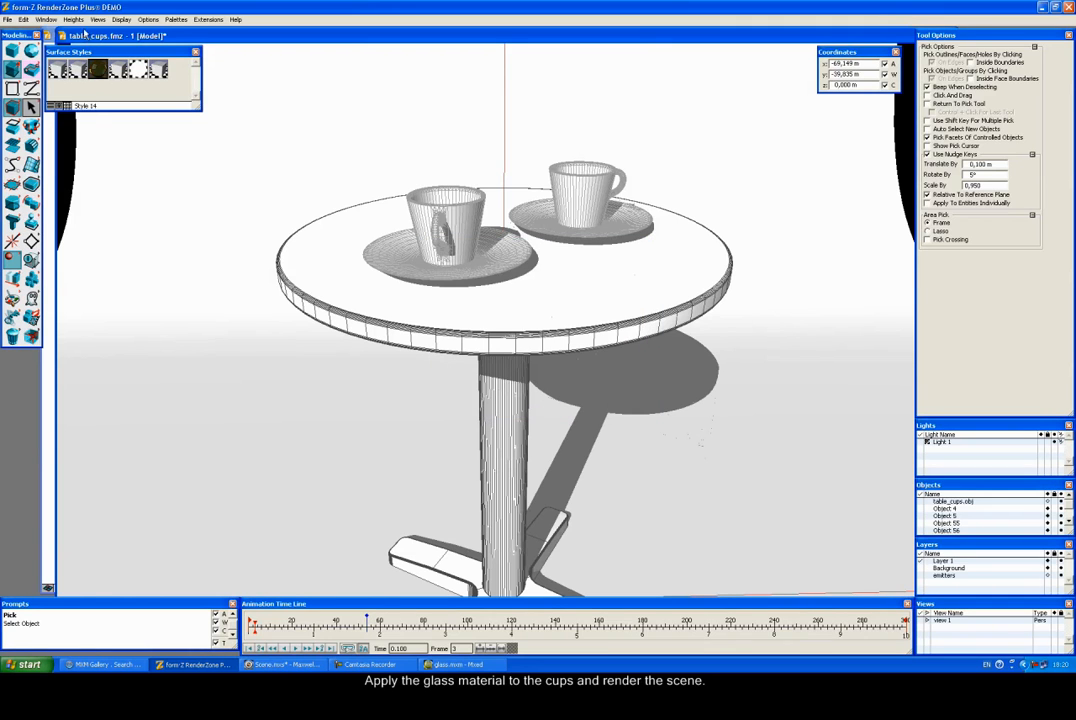
pyautogui.click(120, 20)
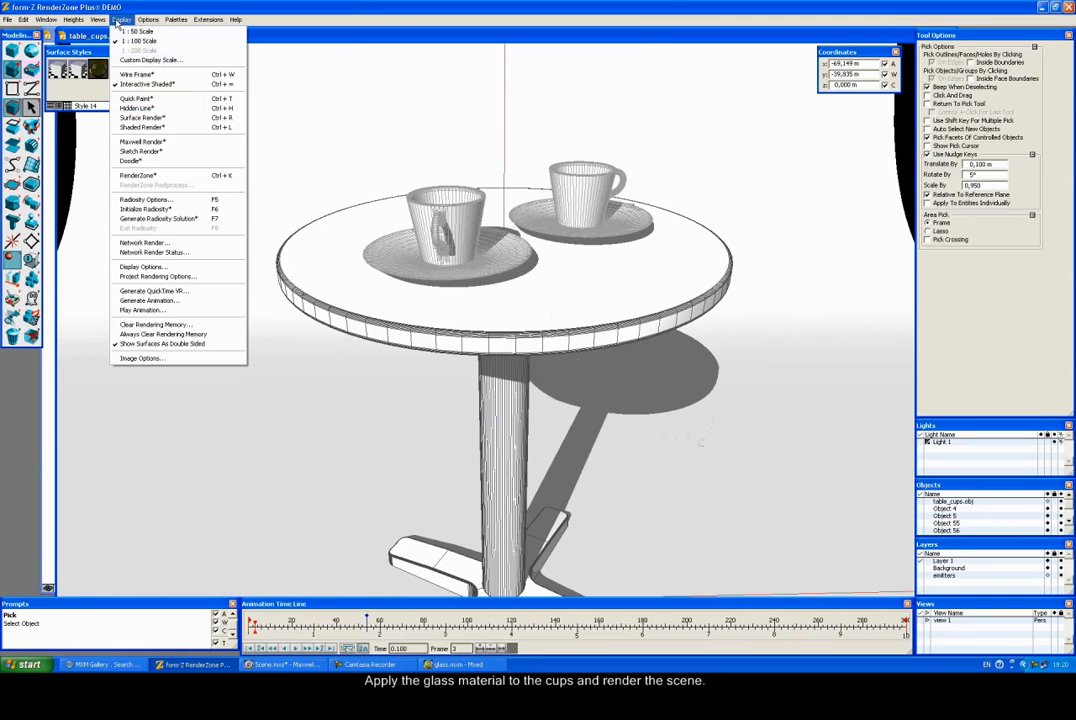
pyautogui.click(142, 141)
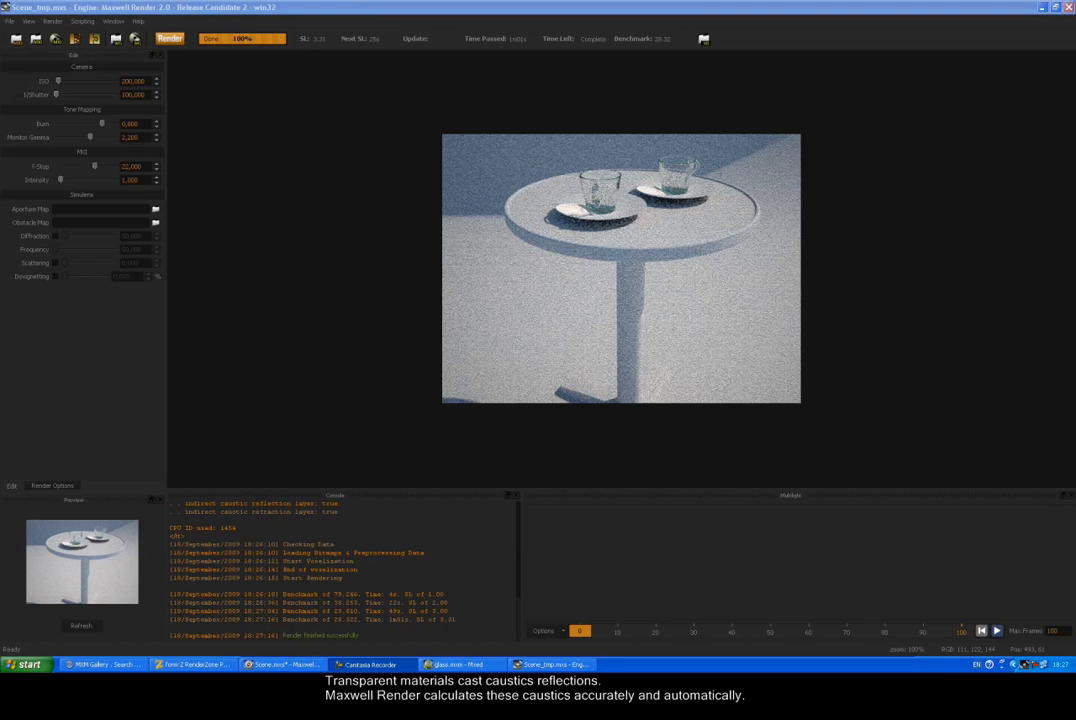
# Step: Close the finished Maxwell render showing the glass cups and caustics
pyautogui.click(1068, 8)
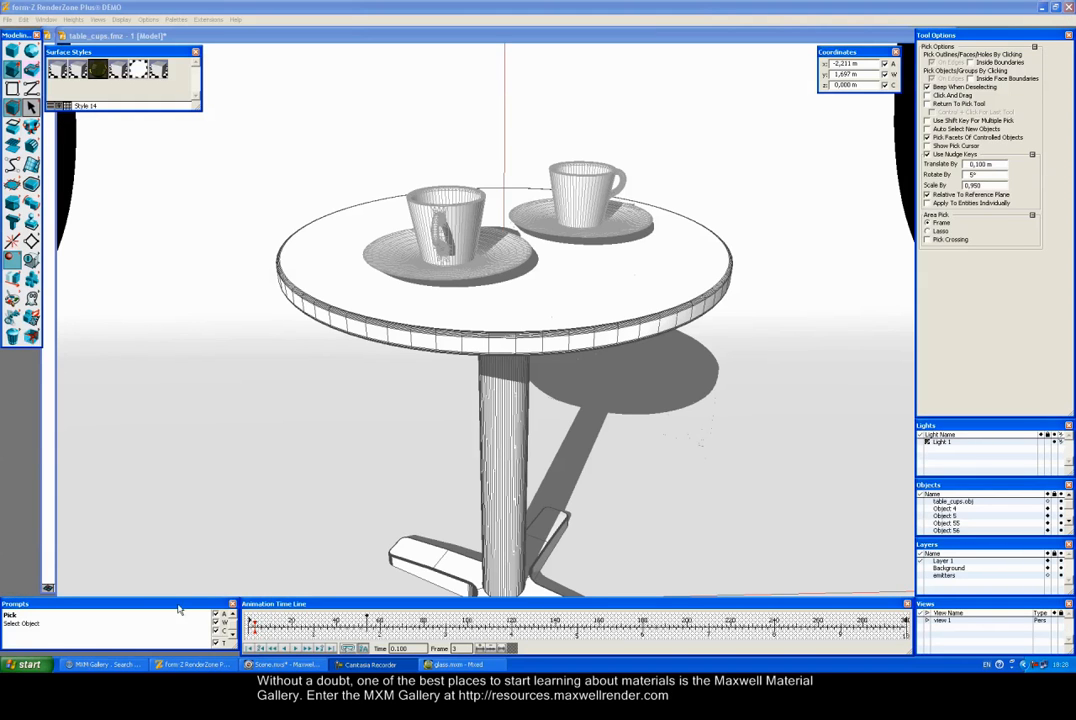
# Step: Bring the MXM Gallery browser forward, maximise it, and browse the material thumbnails
pyautogui.click(100, 664)
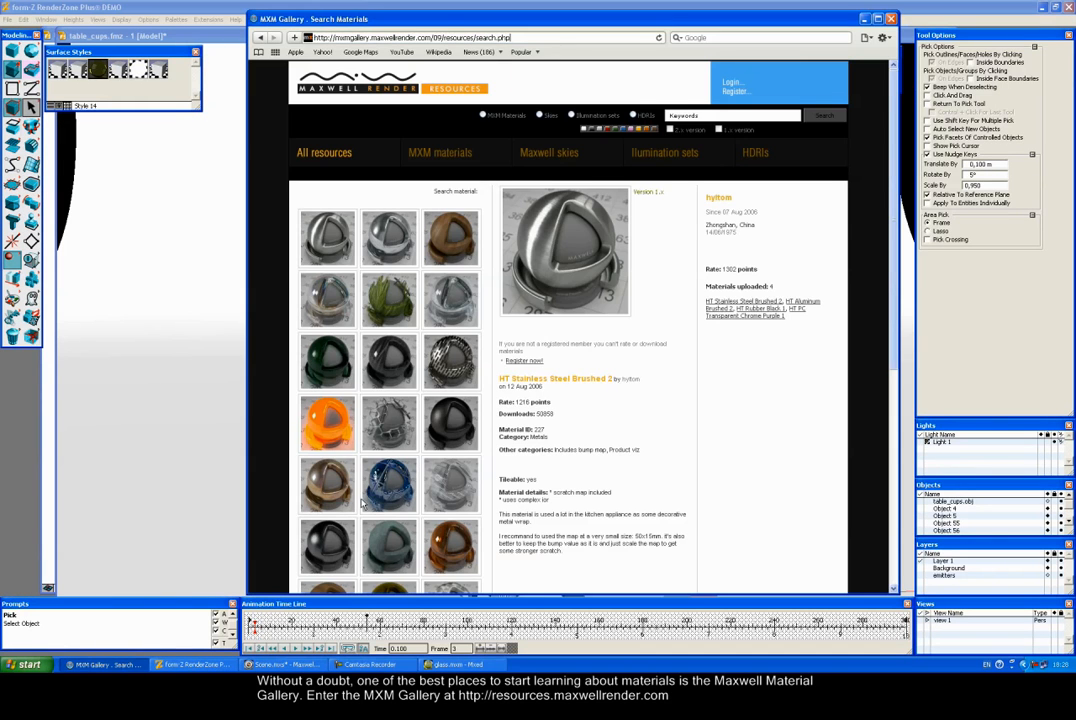
pyautogui.doubleClick(736, 18)
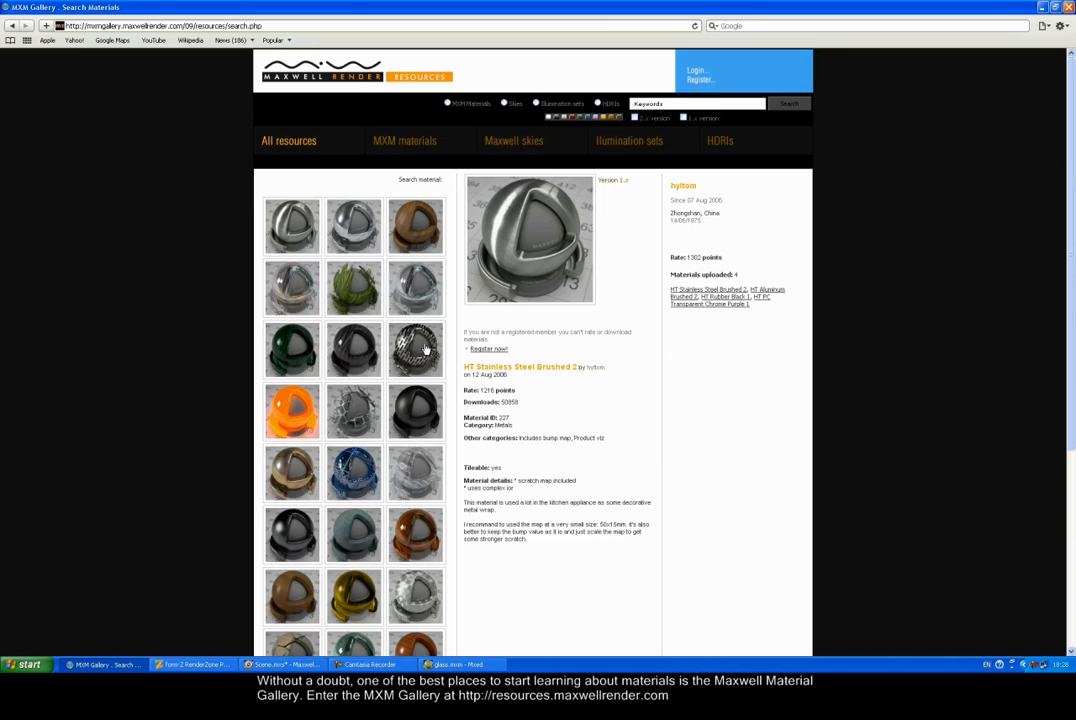
pyautogui.scroll(-3, 449, 378)
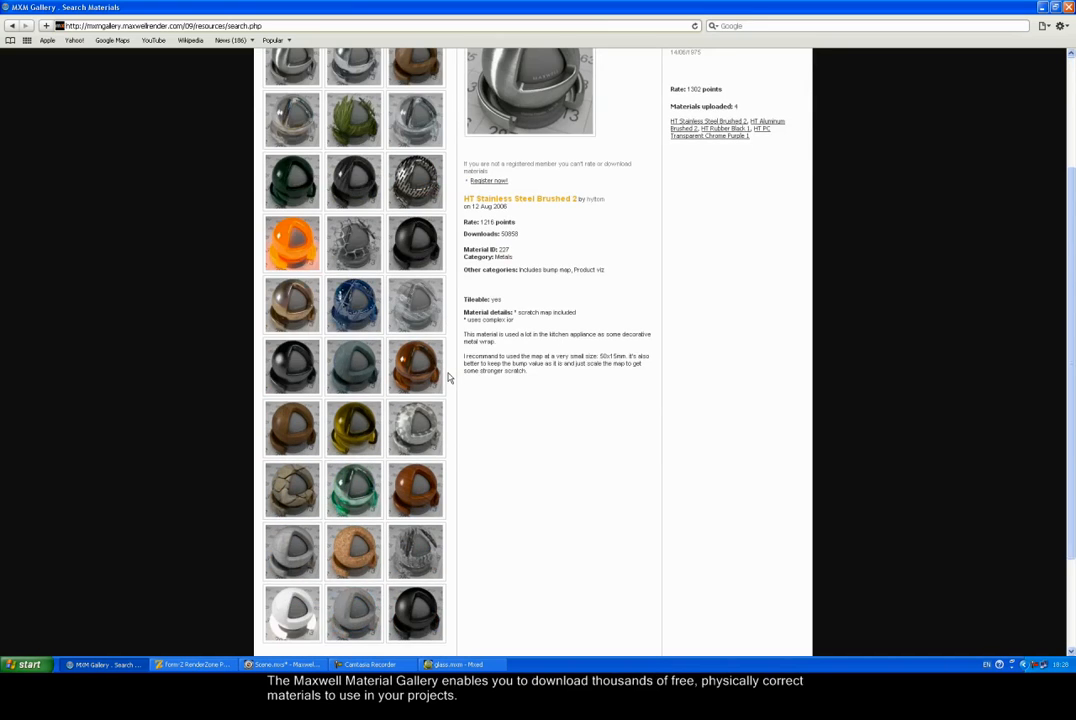
pyautogui.scroll(-2, 449, 378)
pyautogui.scroll(4, 449, 378)
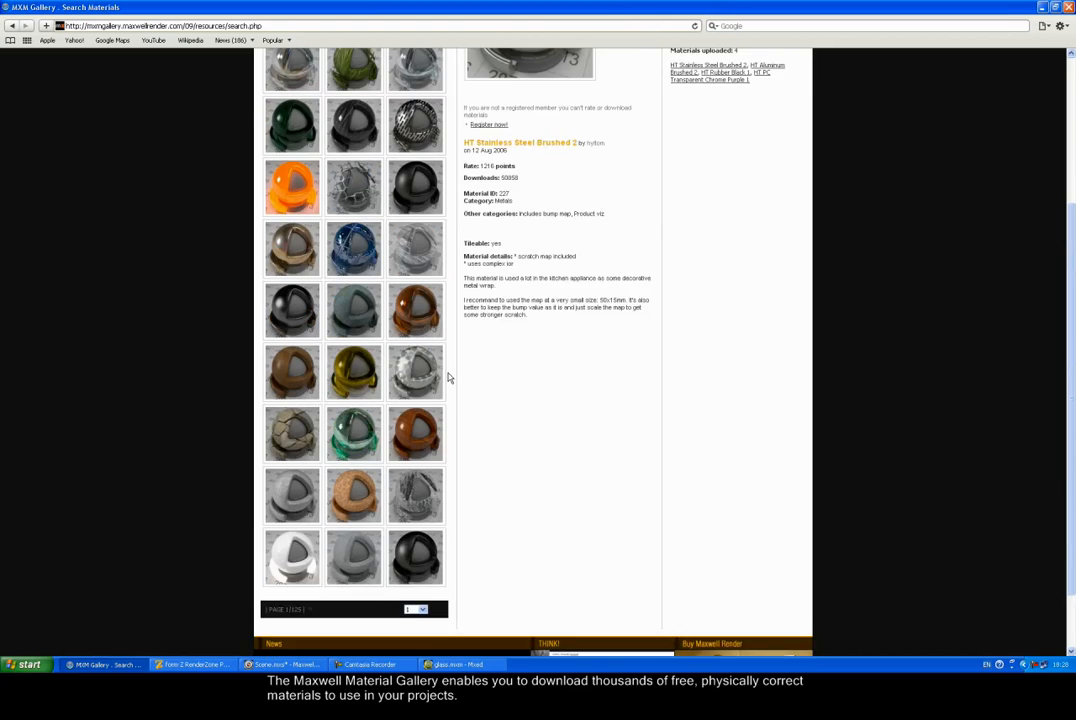
pyautogui.scroll(1, 449, 374)
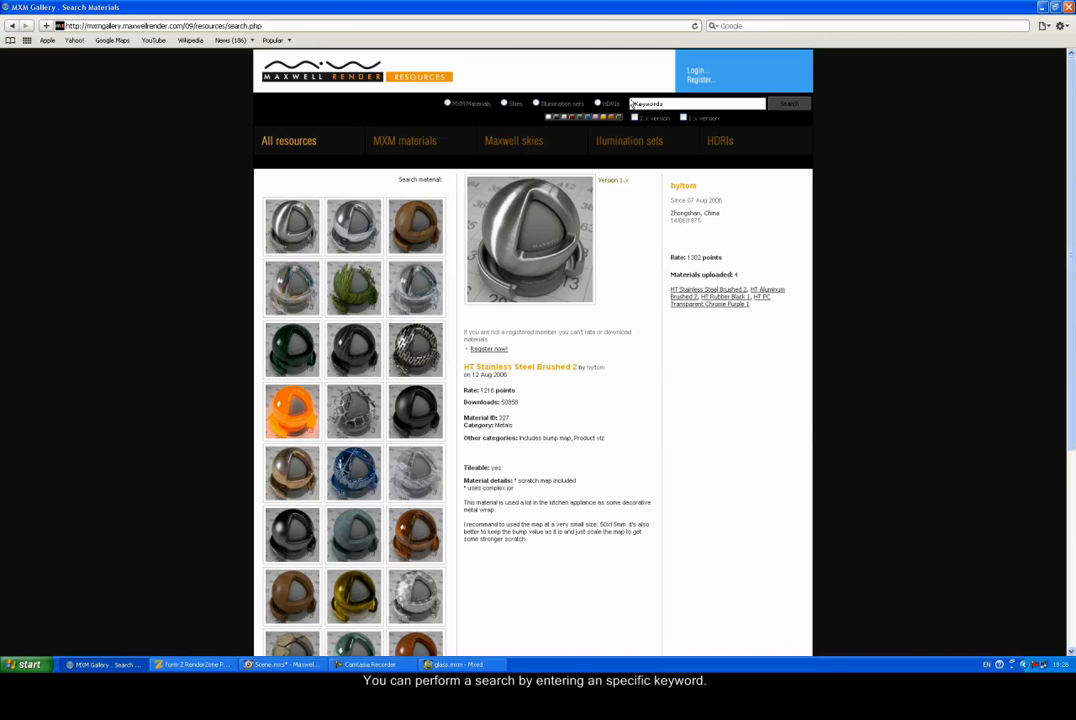
# Step: Search the MXM Gallery for the keyword 'metal'
pyautogui.click(666, 103)
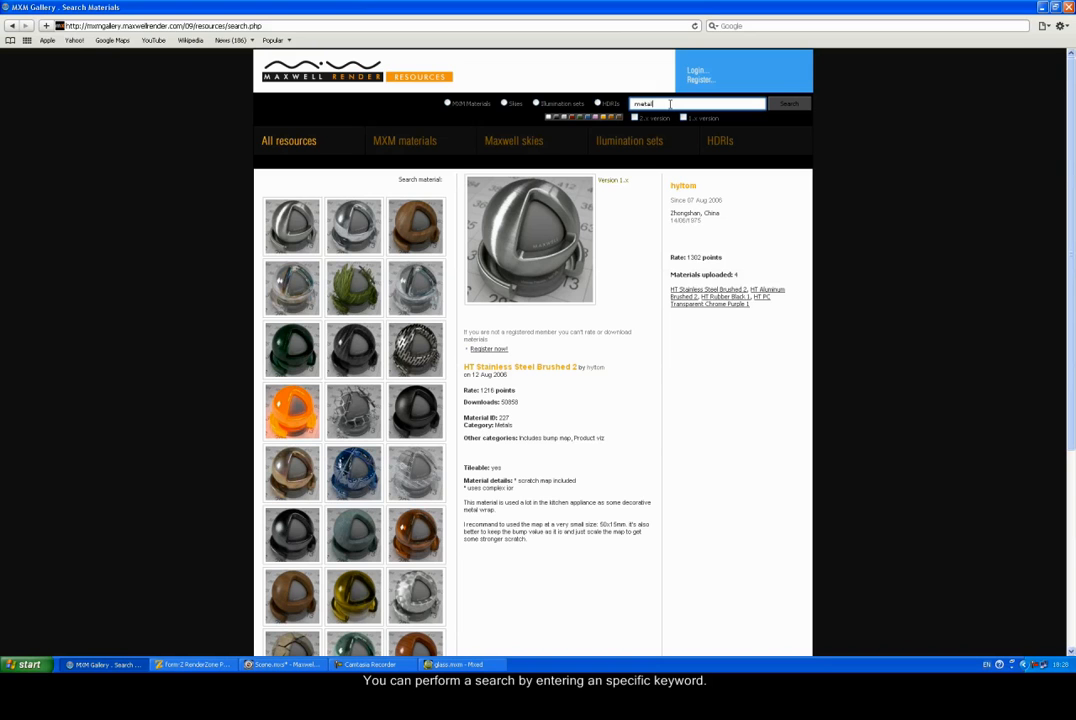
pyautogui.write('metal')
pyautogui.click(786, 106)
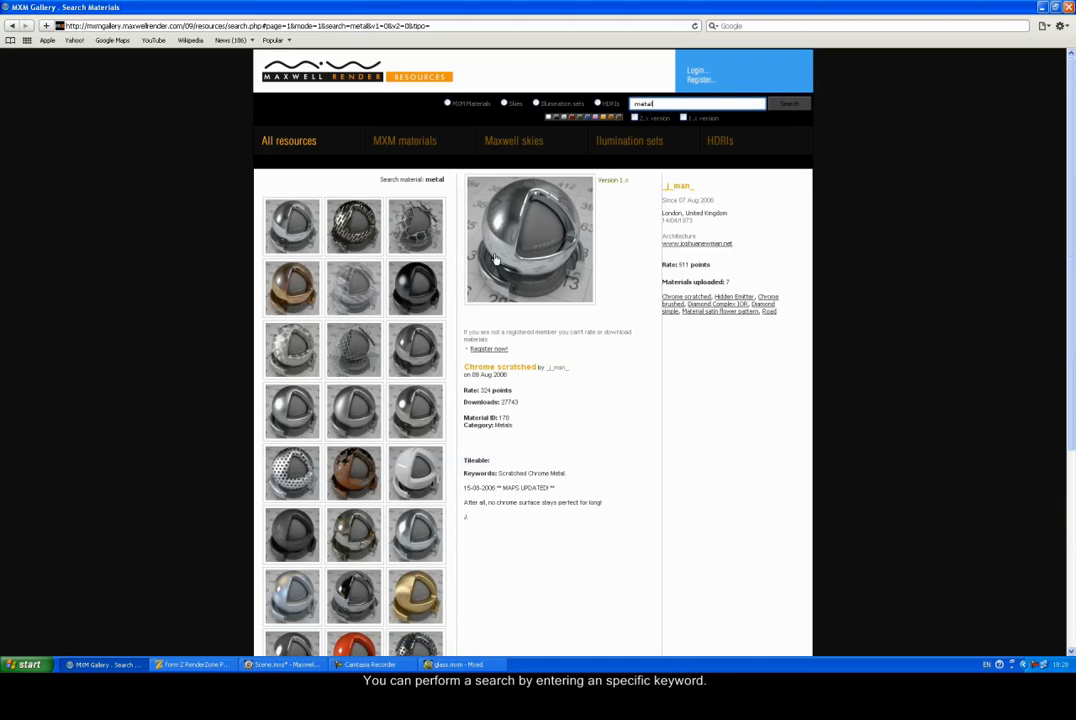
# Step: View details of Wire mesh, Rusty Chrome Metal, Chrome scratched and concentric sheetmetal
pyautogui.click(419, 235)
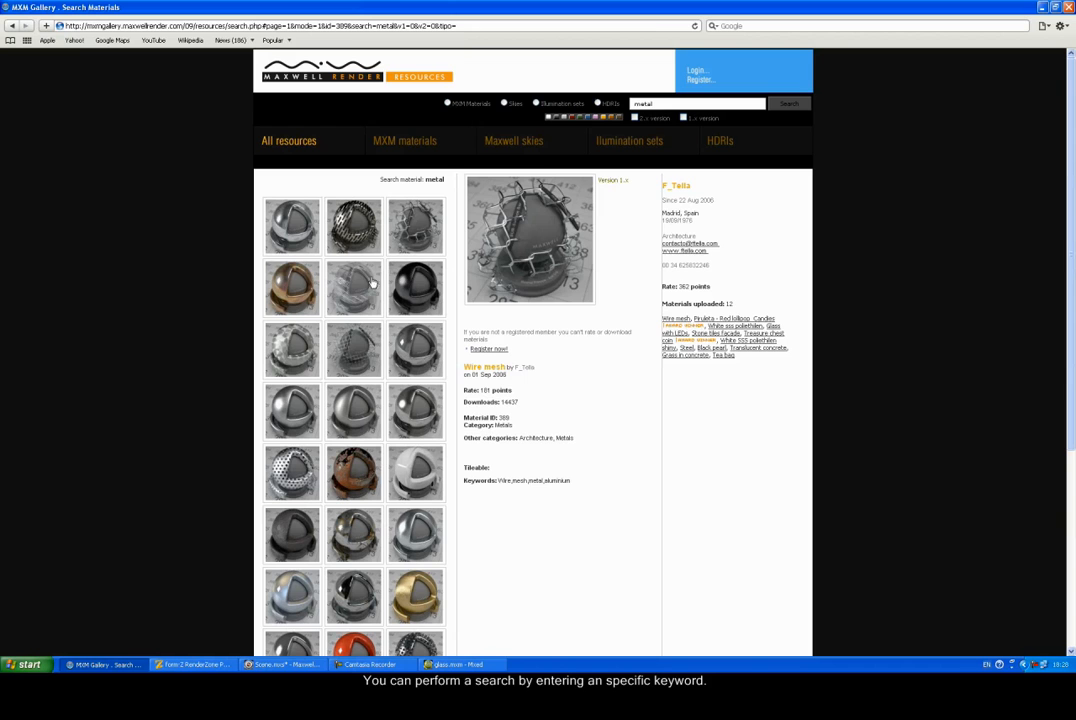
pyautogui.click(351, 463)
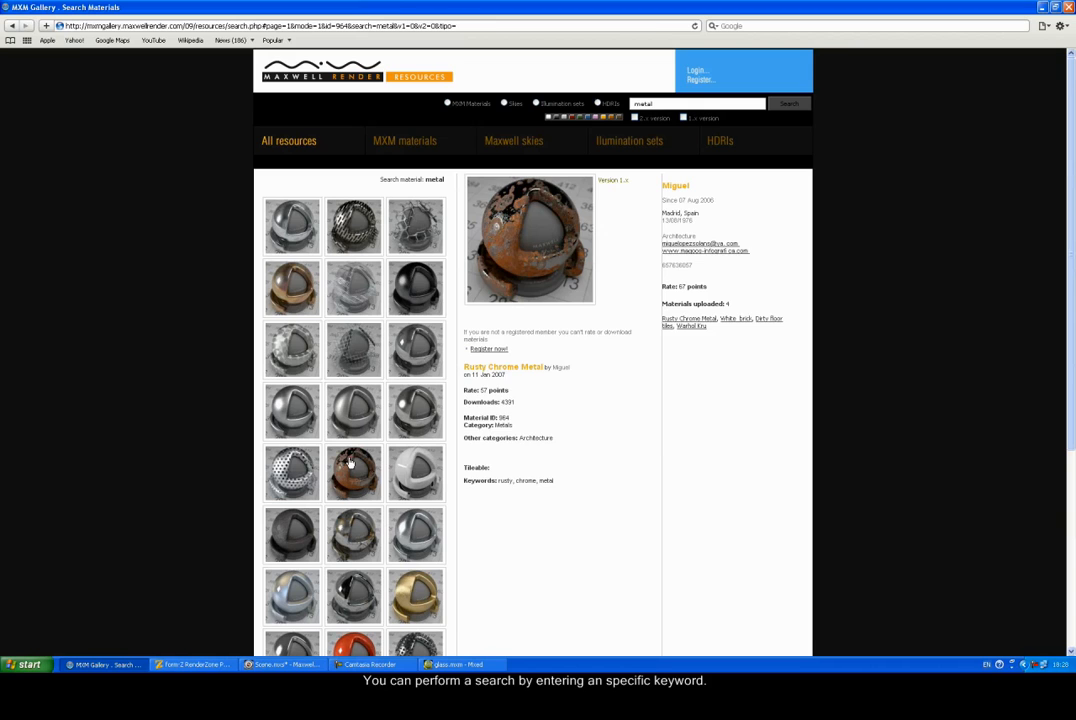
pyautogui.click(292, 238)
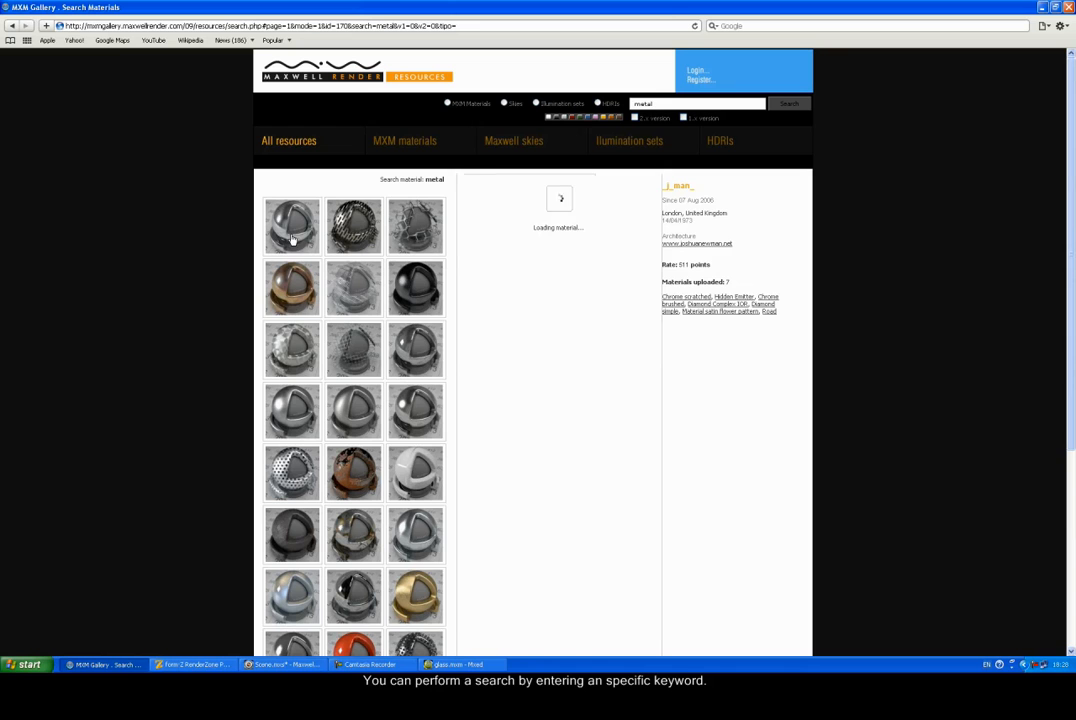
pyautogui.click(296, 346)
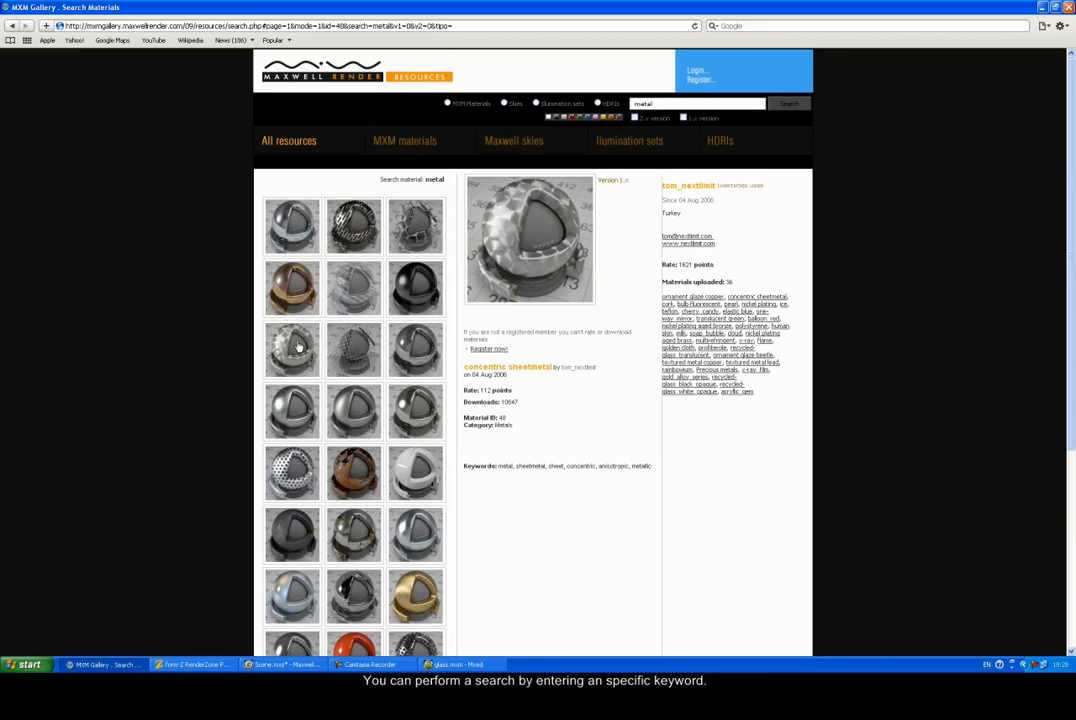
# Step: Log in to the MXM Gallery with the account username and password
pyautogui.click(692, 71)
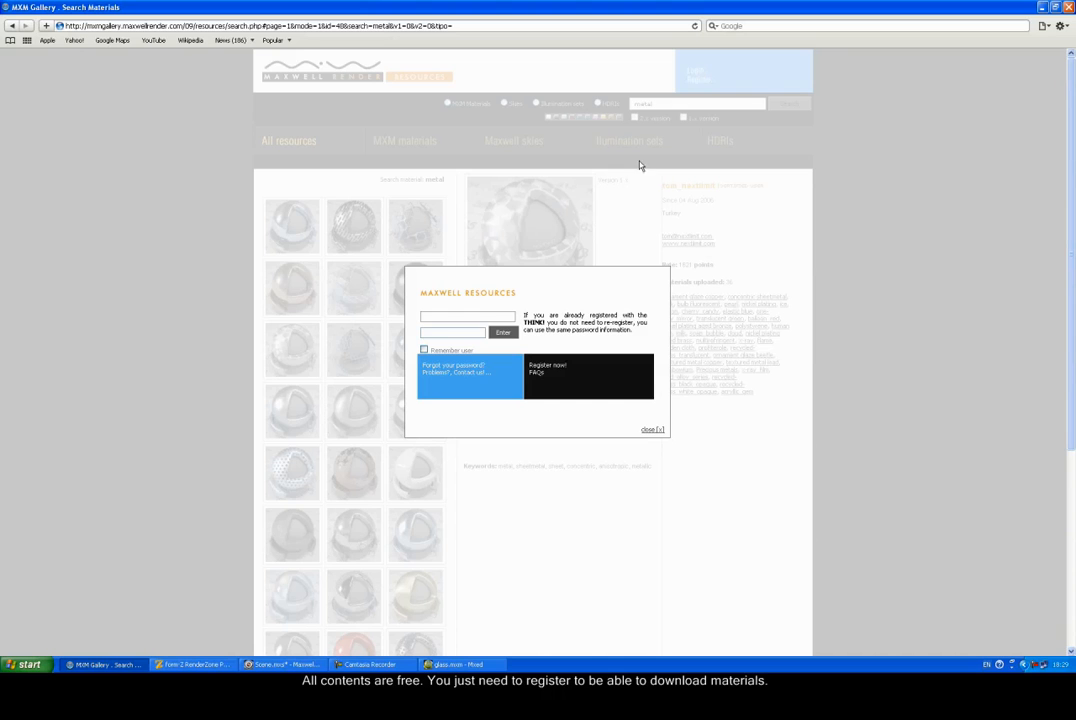
pyautogui.click(470, 316)
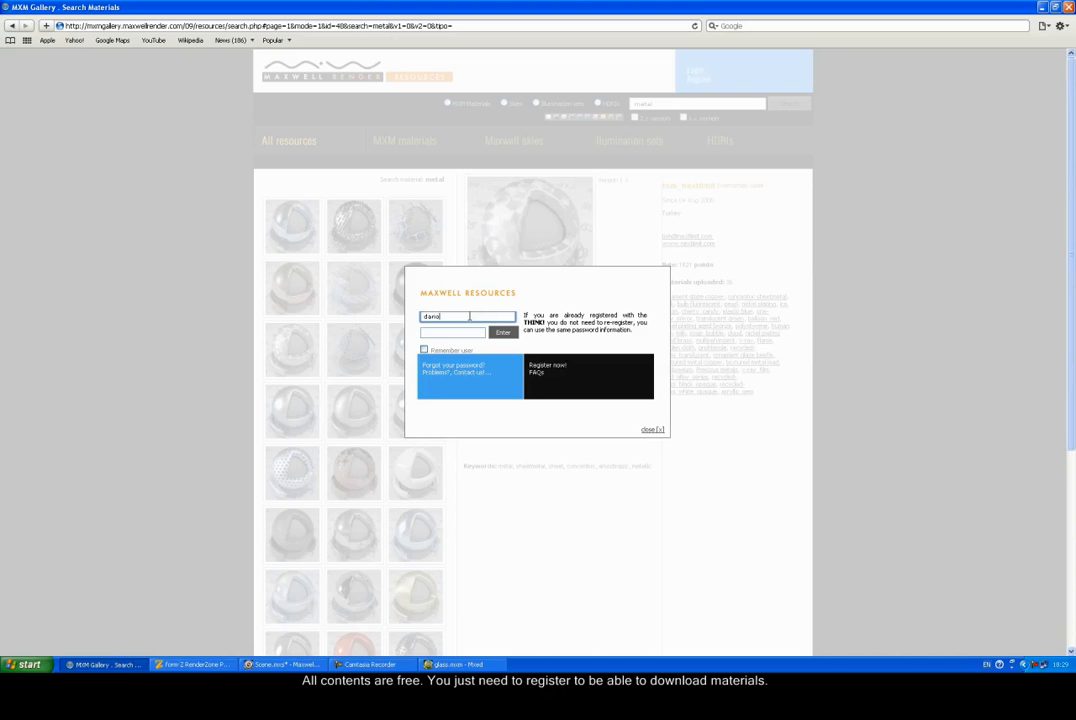
pyautogui.click(456, 332)
pyautogui.click(503, 333)
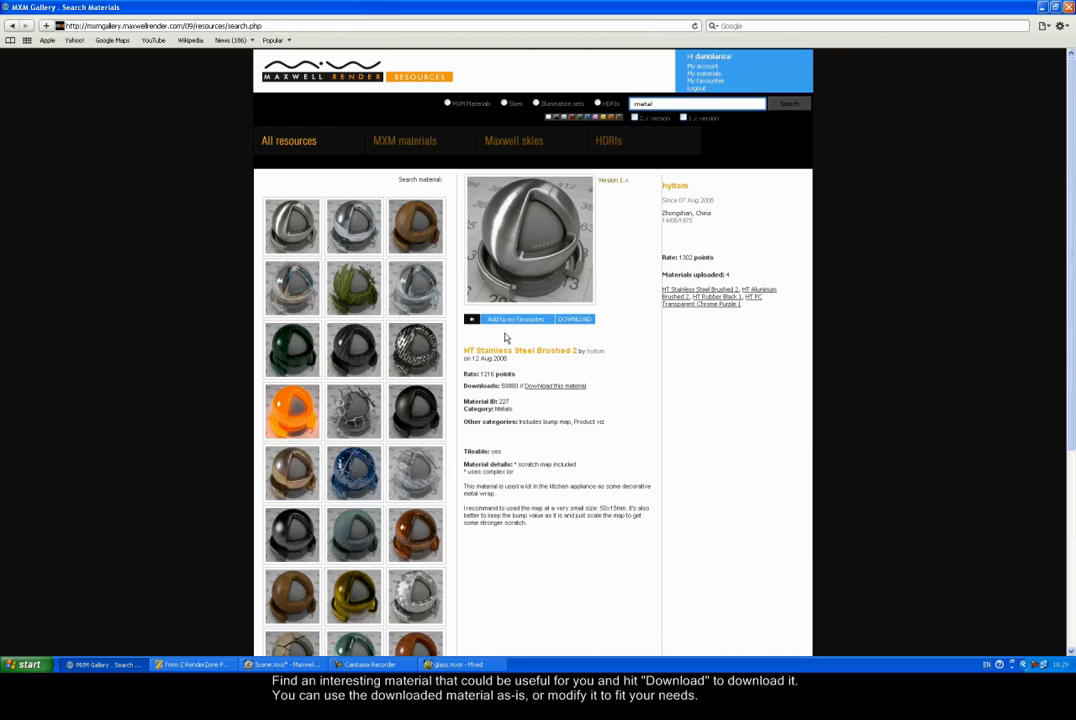
# Step: Rerun the metal search, reopen concentric sheetmetal's details, then minimize the browser
pyautogui.click(787, 105)
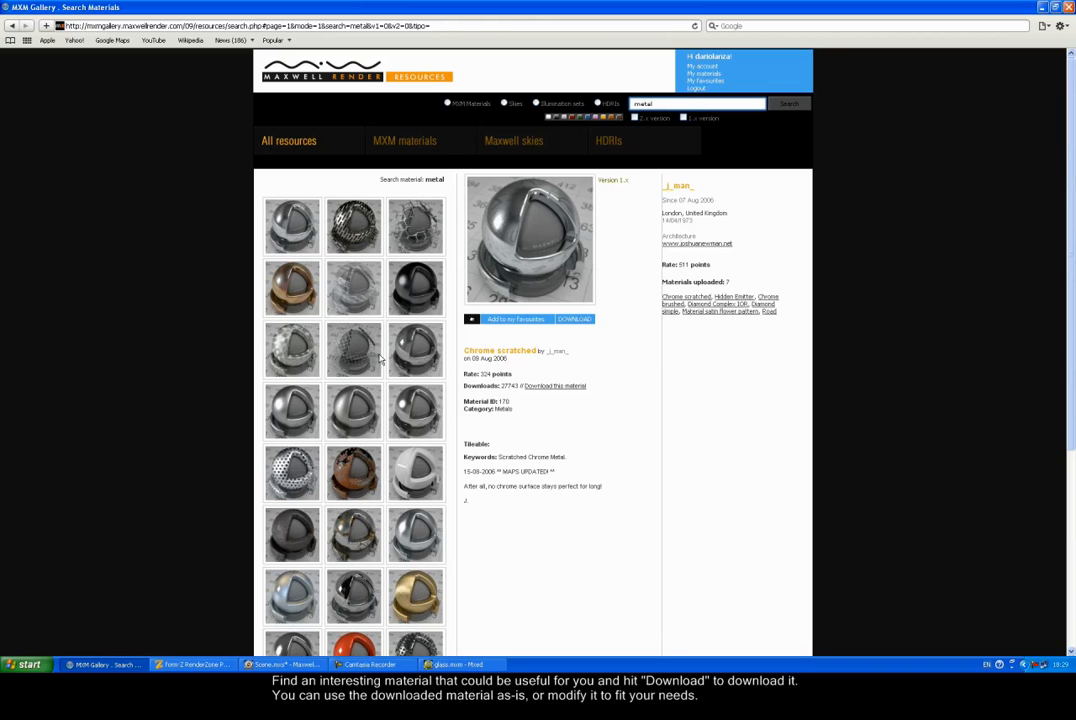
pyautogui.click(307, 357)
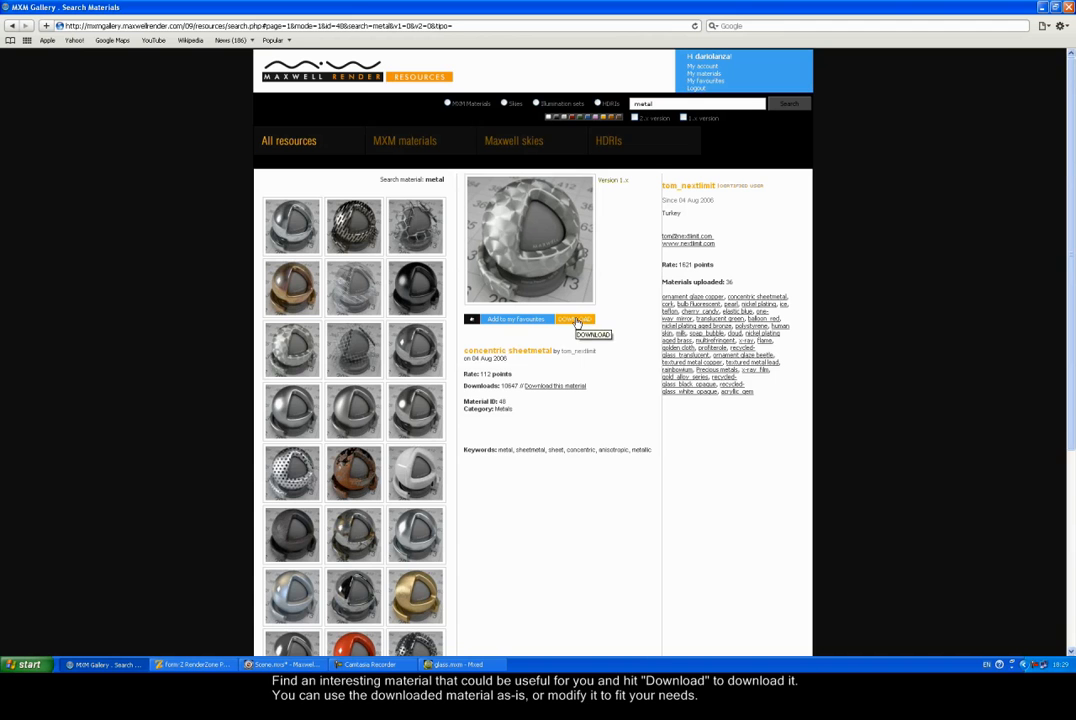
pyautogui.click(1042, 8)
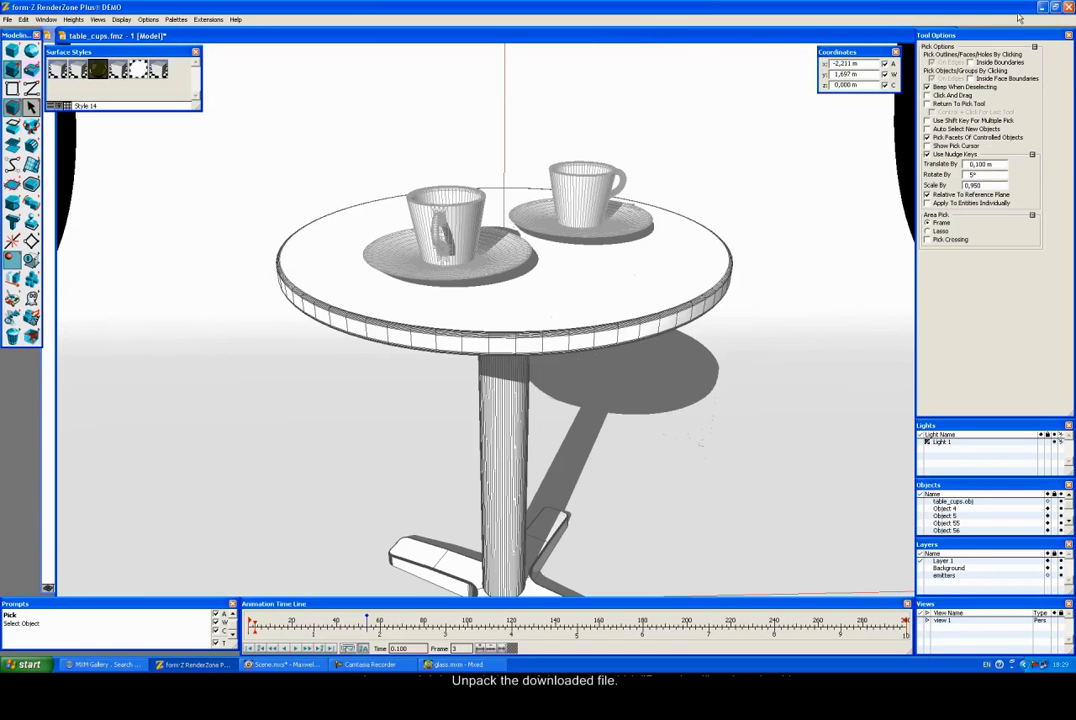
# Step: Extract anisoflag.png and concentric_sheetmetal.mxm from concentric_sheetmetal_3307.zip into the desktop Materials folder
pyautogui.click(1042, 7)
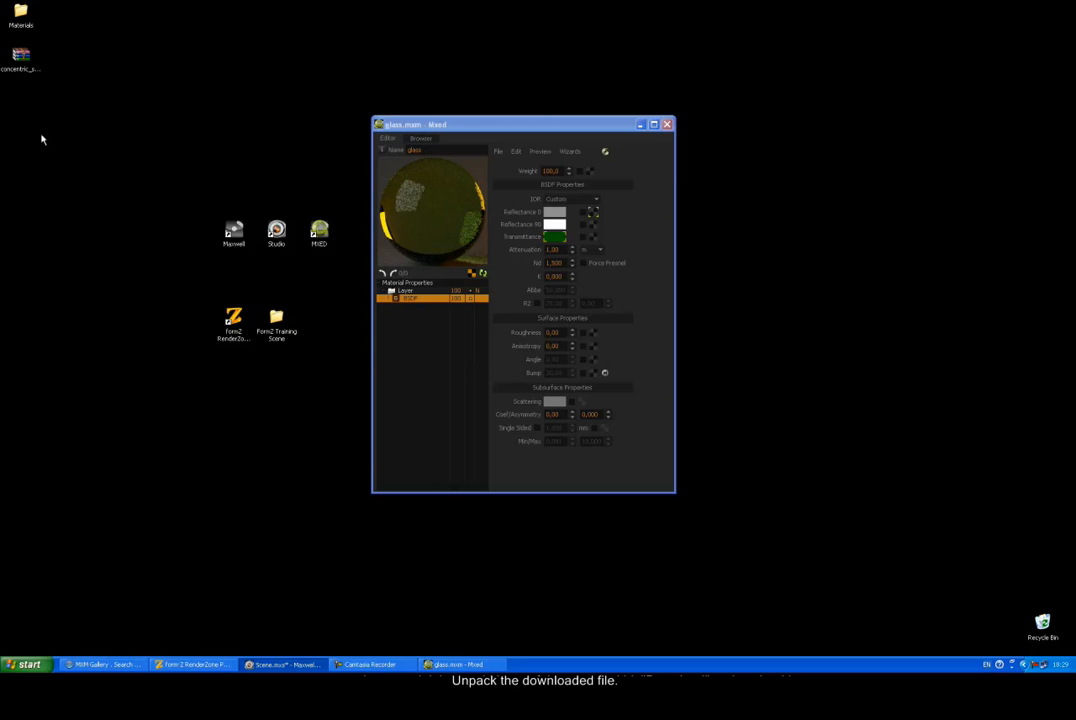
pyautogui.click(21, 62)
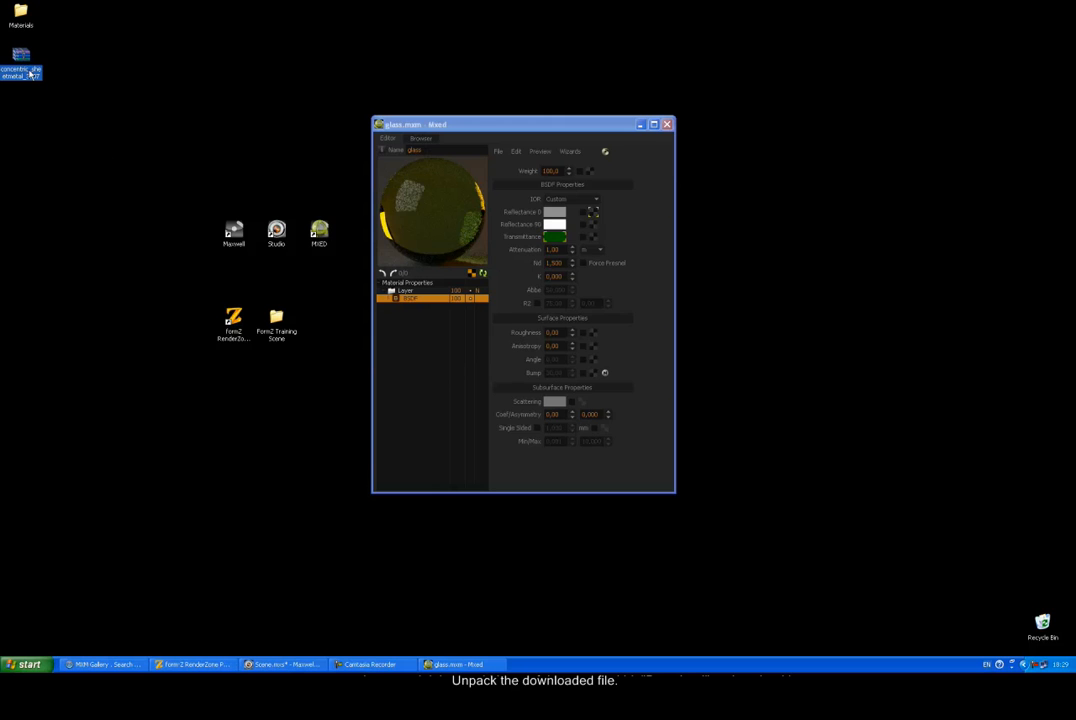
pyautogui.doubleClick(22, 62)
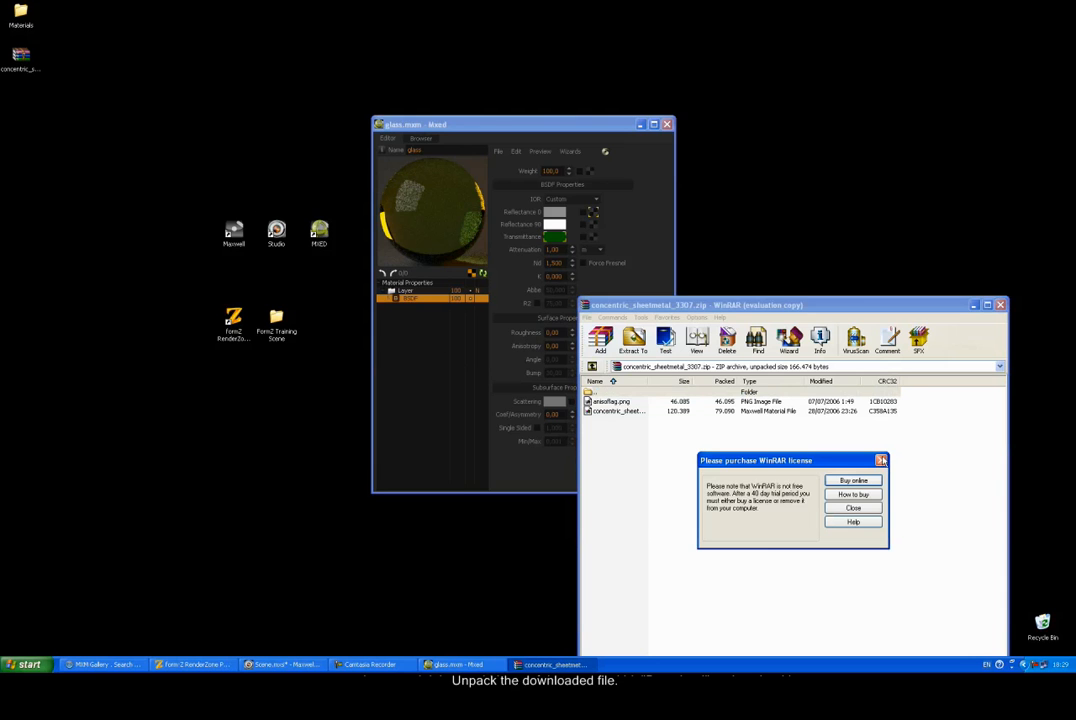
pyautogui.click(881, 460)
pyautogui.doubleClick(22, 14)
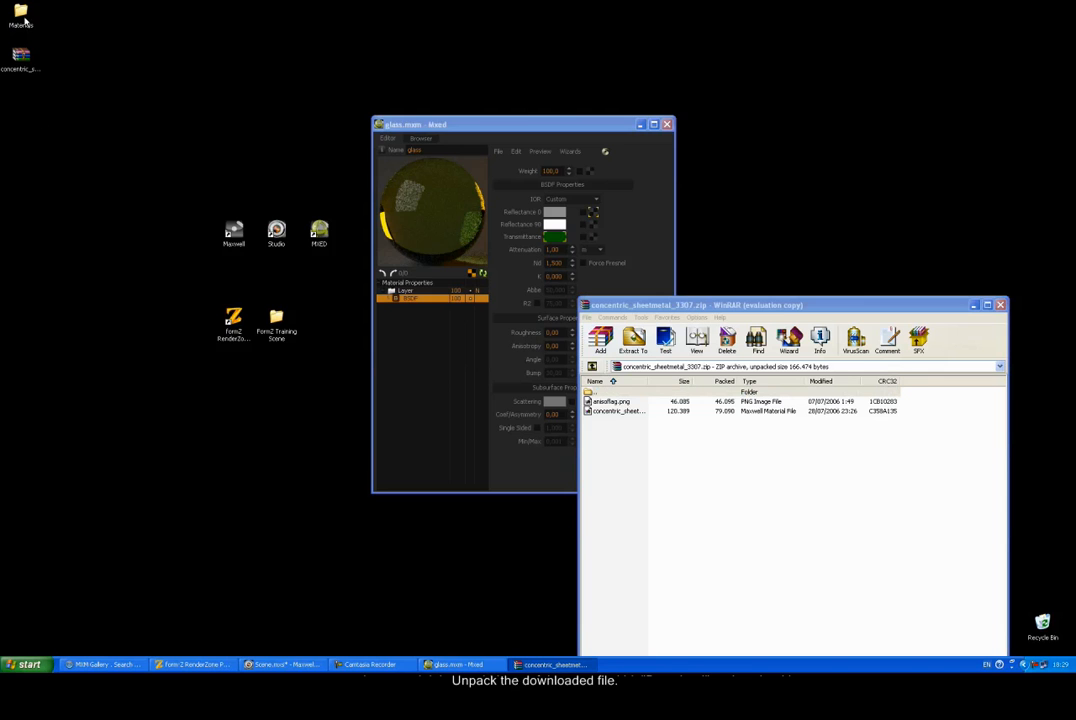
pyautogui.moveTo(624, 443); pyautogui.dragTo(286, 305)
# Step: Close WinRAR, preview anisoflag.png in FCheck, then bring the form·Z table scene back
pyautogui.click(1000, 307)
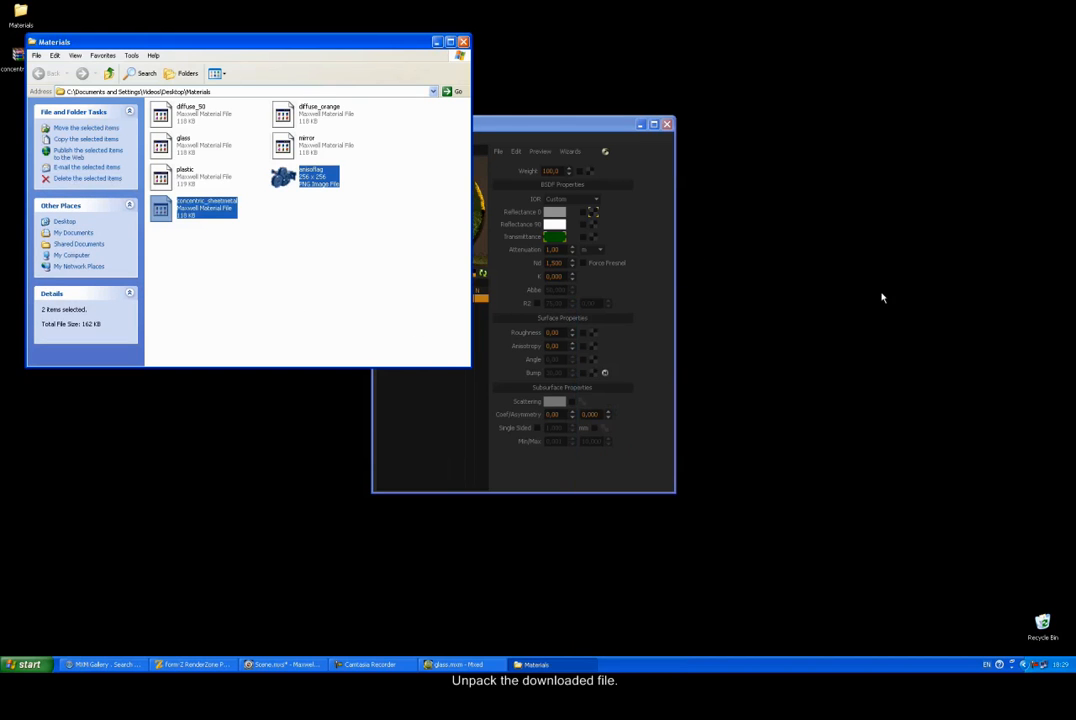
pyautogui.click(287, 211)
pyautogui.doubleClick(285, 182)
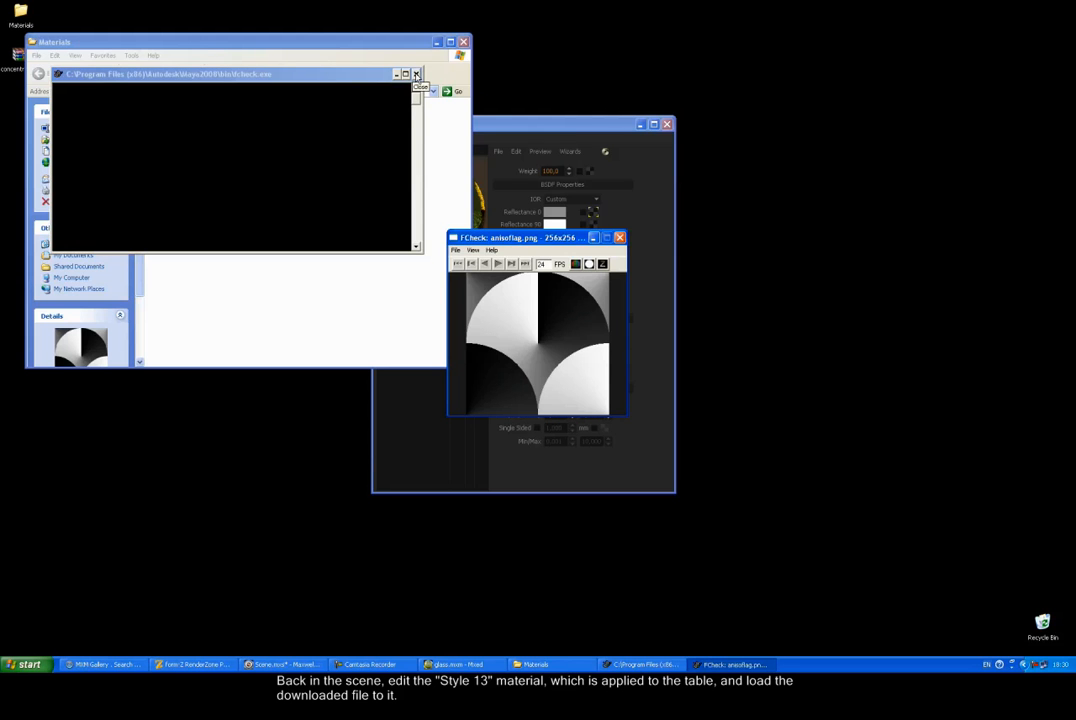
pyautogui.click(416, 74)
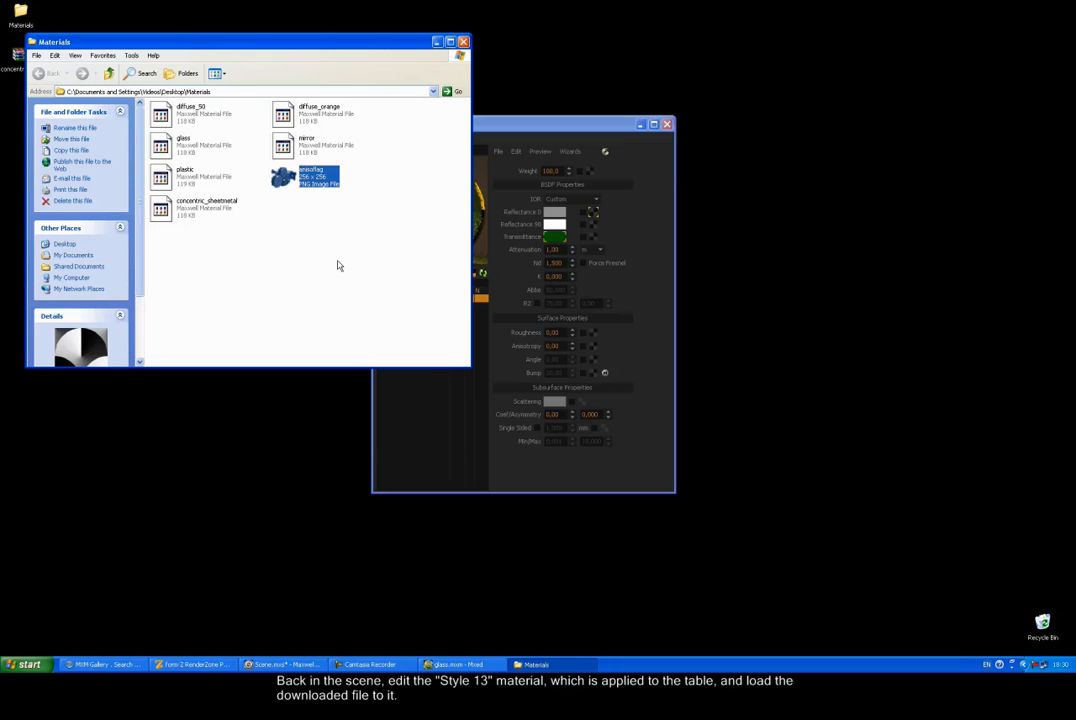
pyautogui.click(221, 664)
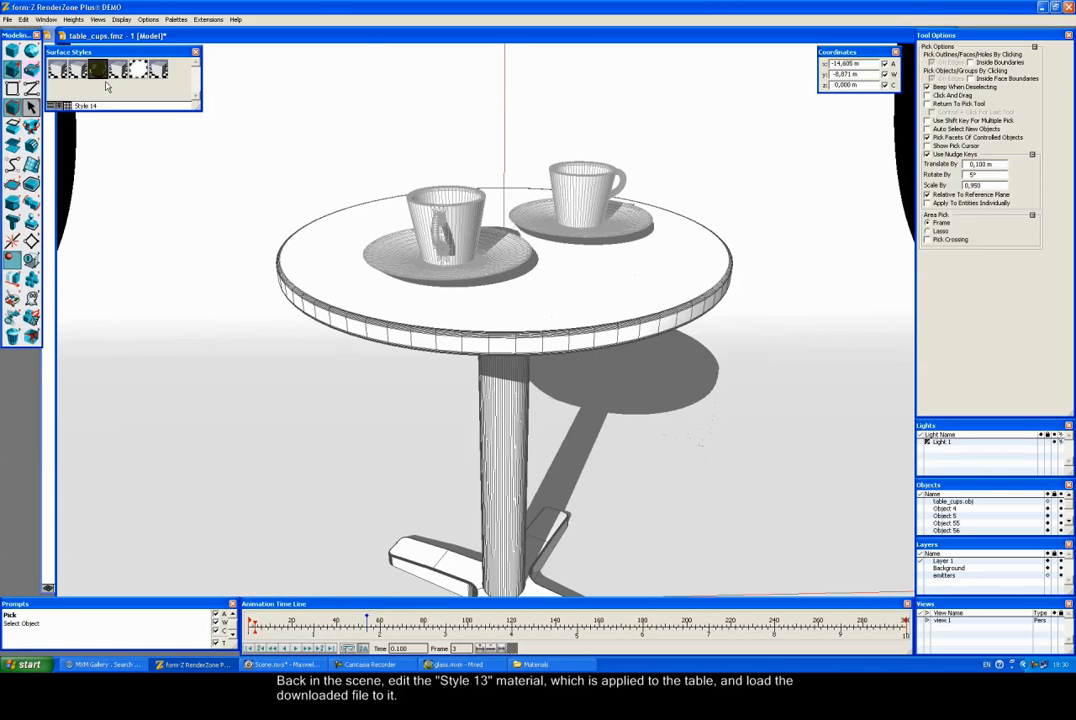
# Step: Set Style 13's Maxwell material to concentric_sheetmetal.mxm from the Materials folder
pyautogui.doubleClick(76, 68)
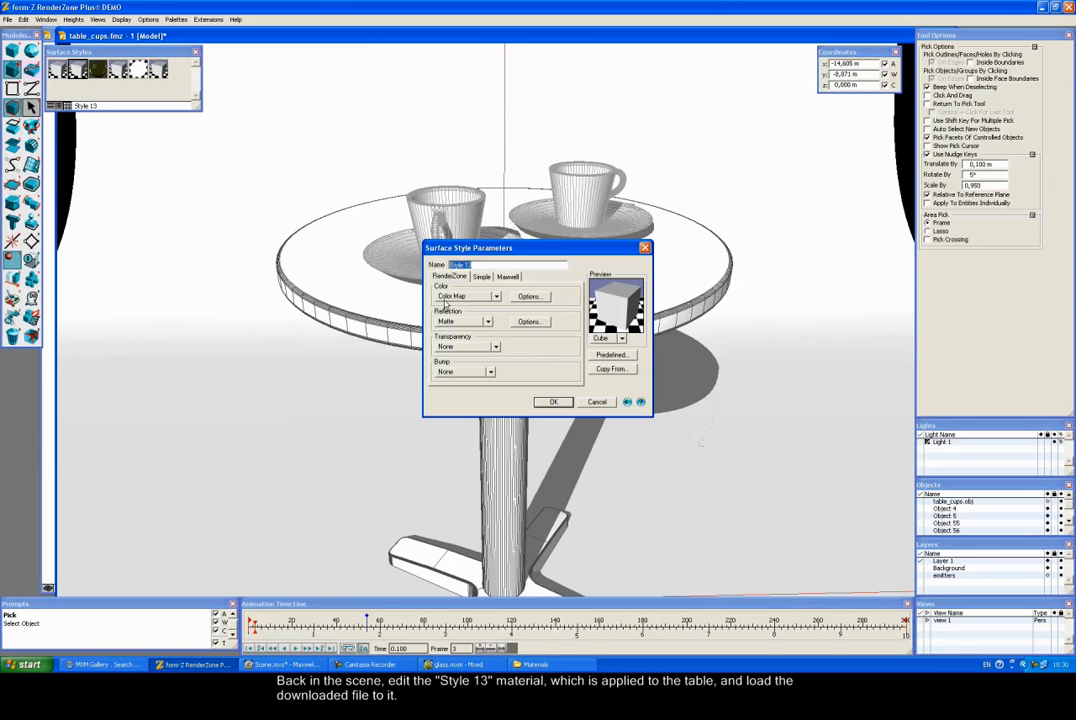
pyautogui.click(600, 402)
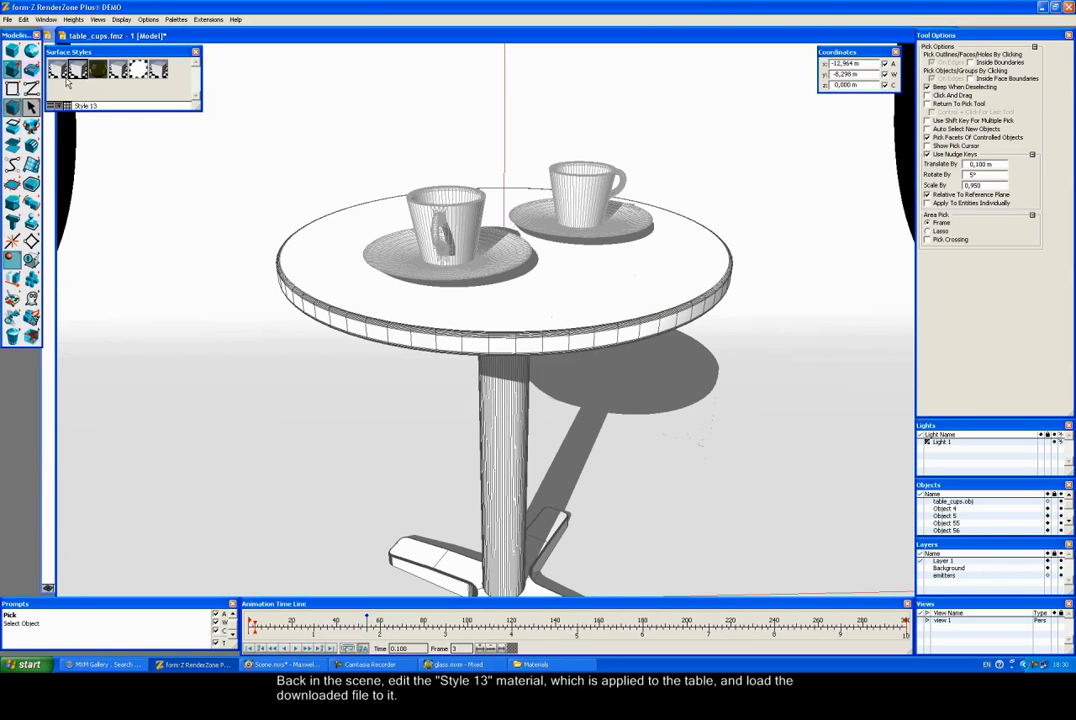
pyautogui.doubleClick(80, 68)
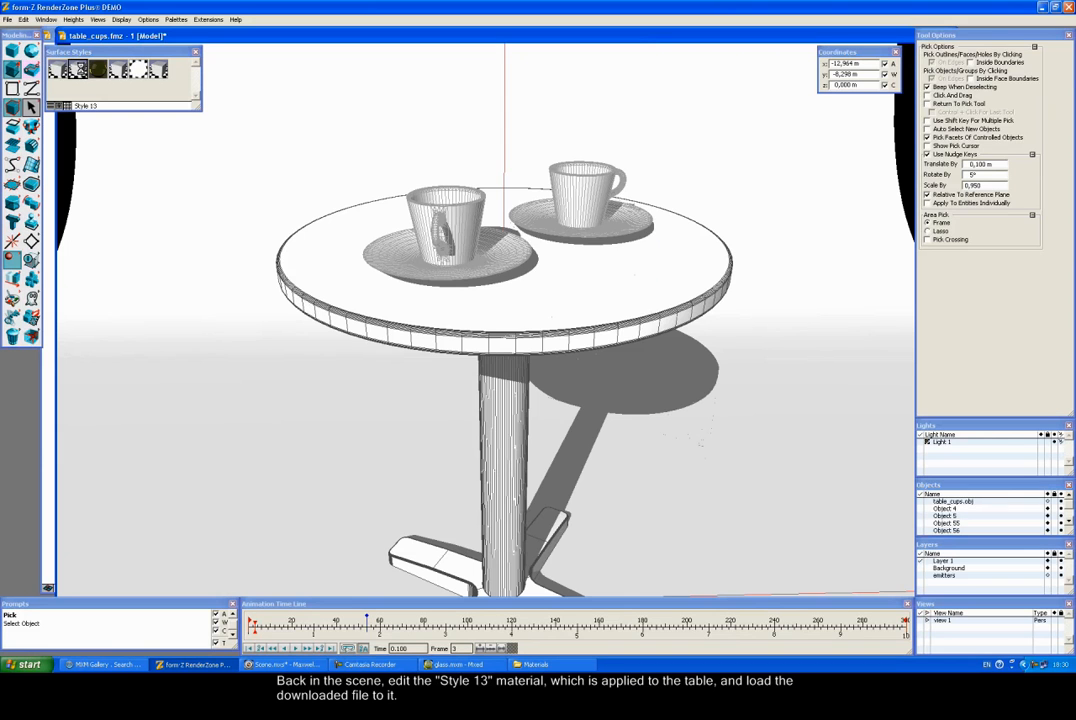
pyautogui.click(508, 277)
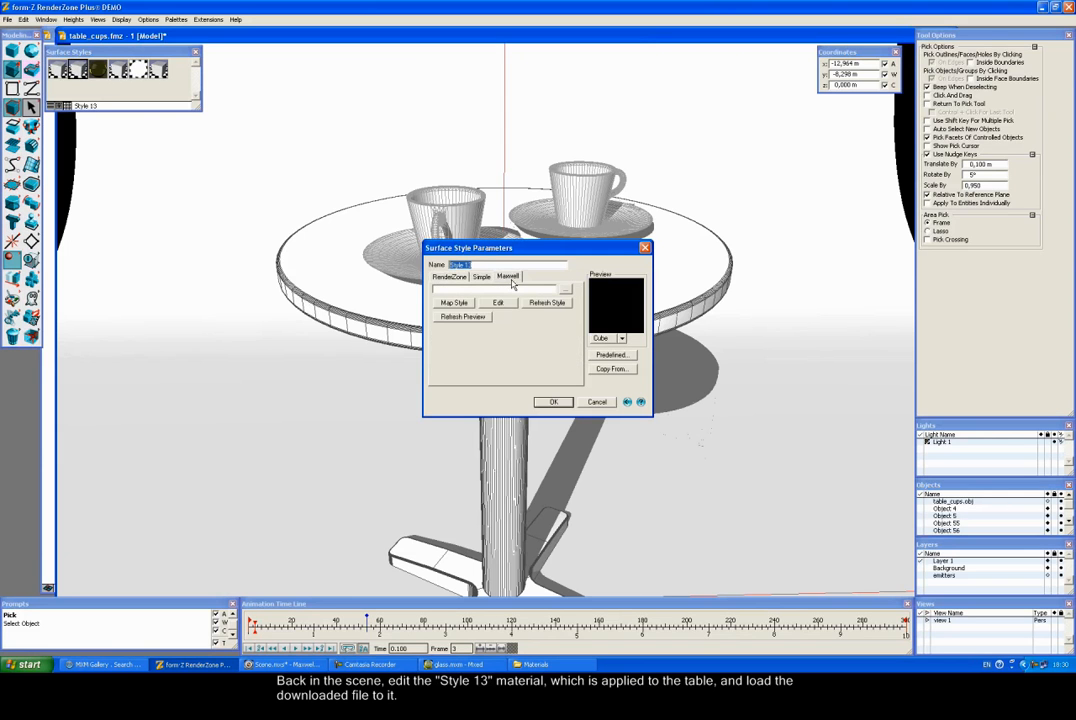
pyautogui.click(565, 289)
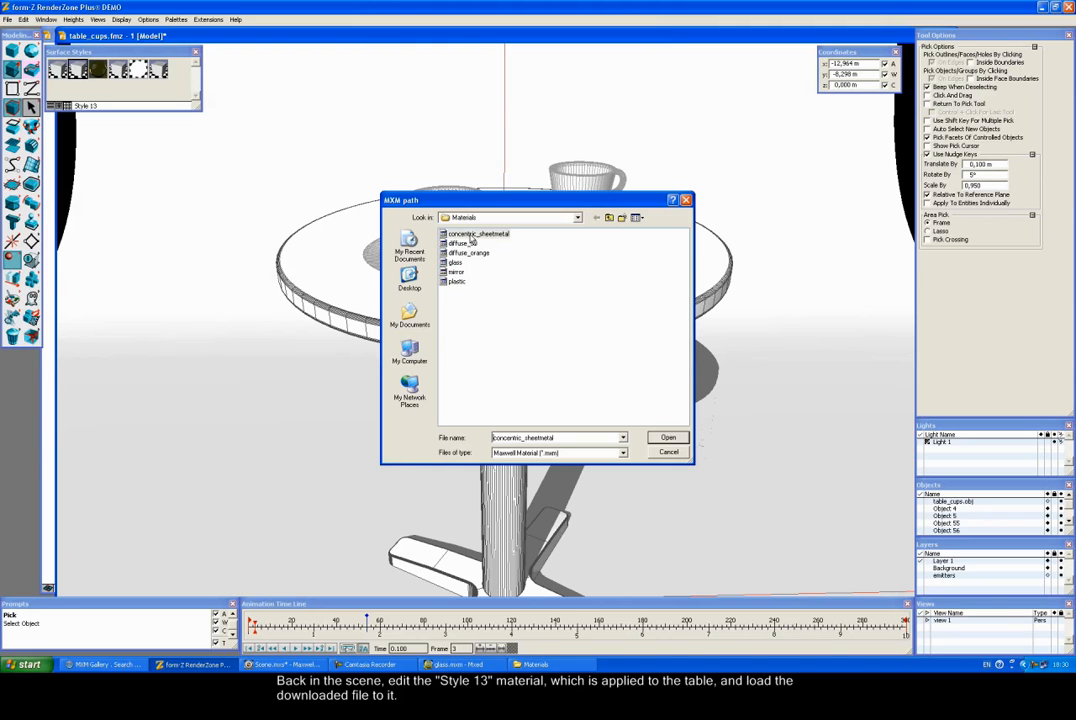
pyautogui.click(667, 437)
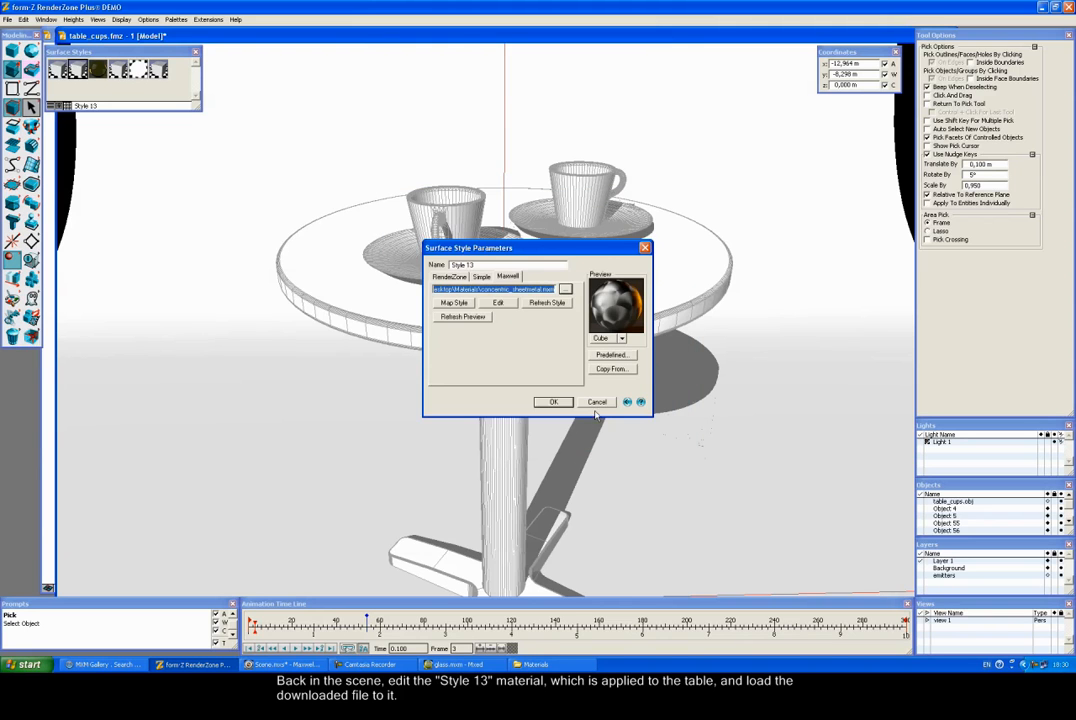
pyautogui.click(554, 402)
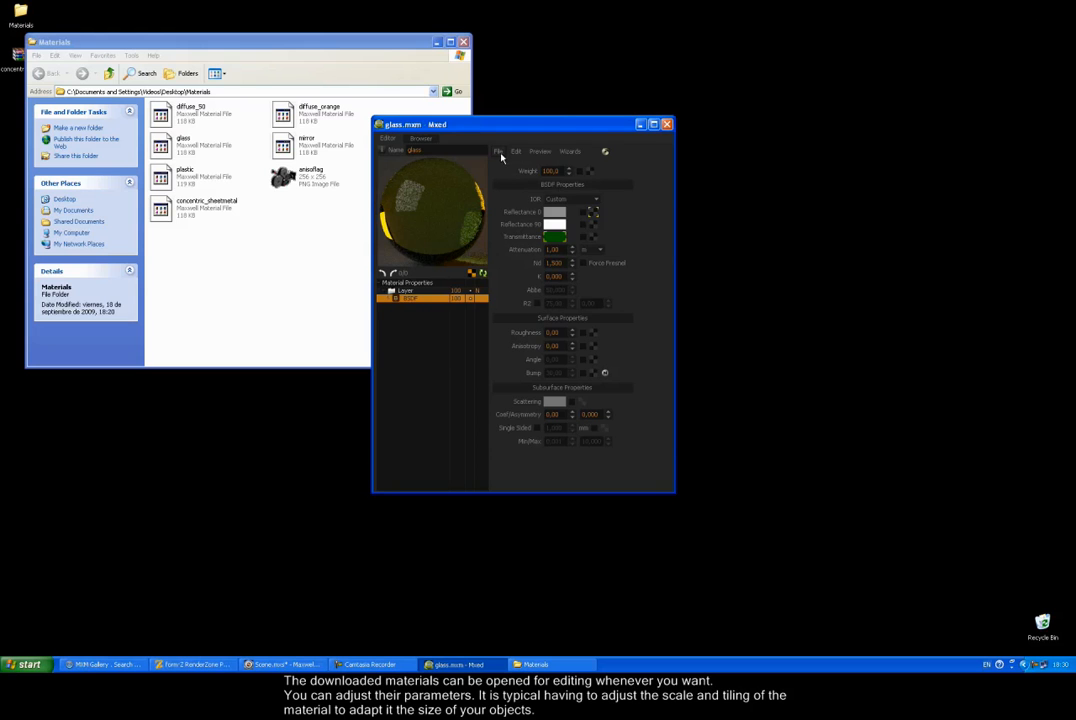
# Step: Open concentric_sheetmetal.mxm in Maxwell Material Editor
pyautogui.click(498, 151)
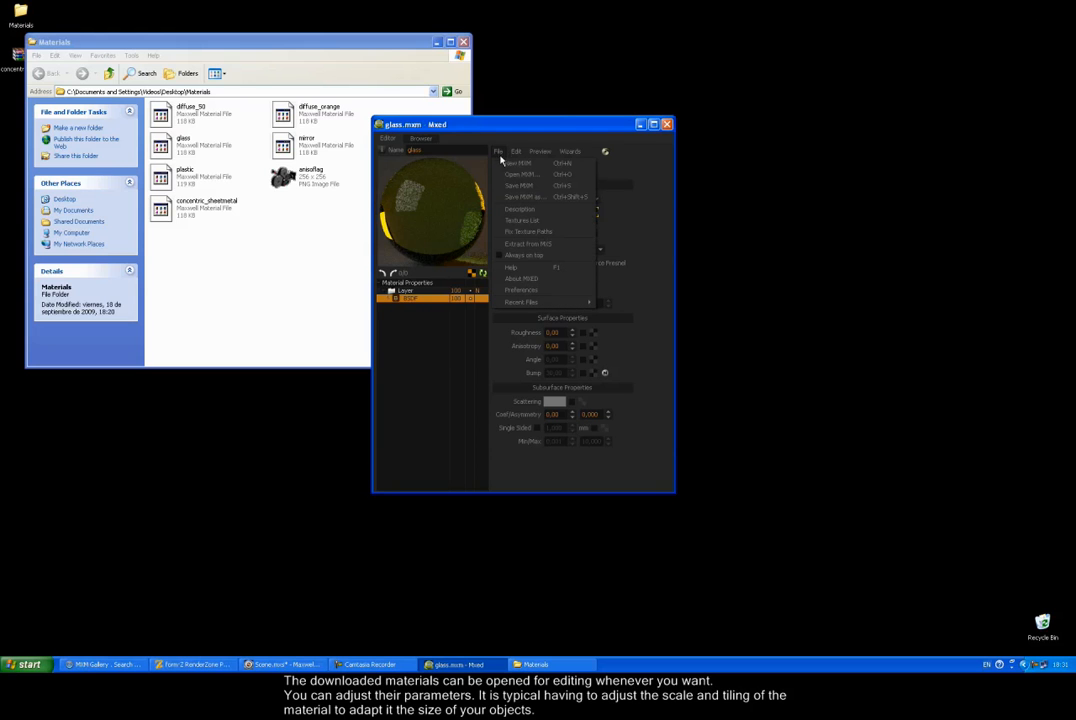
pyautogui.click(515, 174)
pyautogui.click(490, 175)
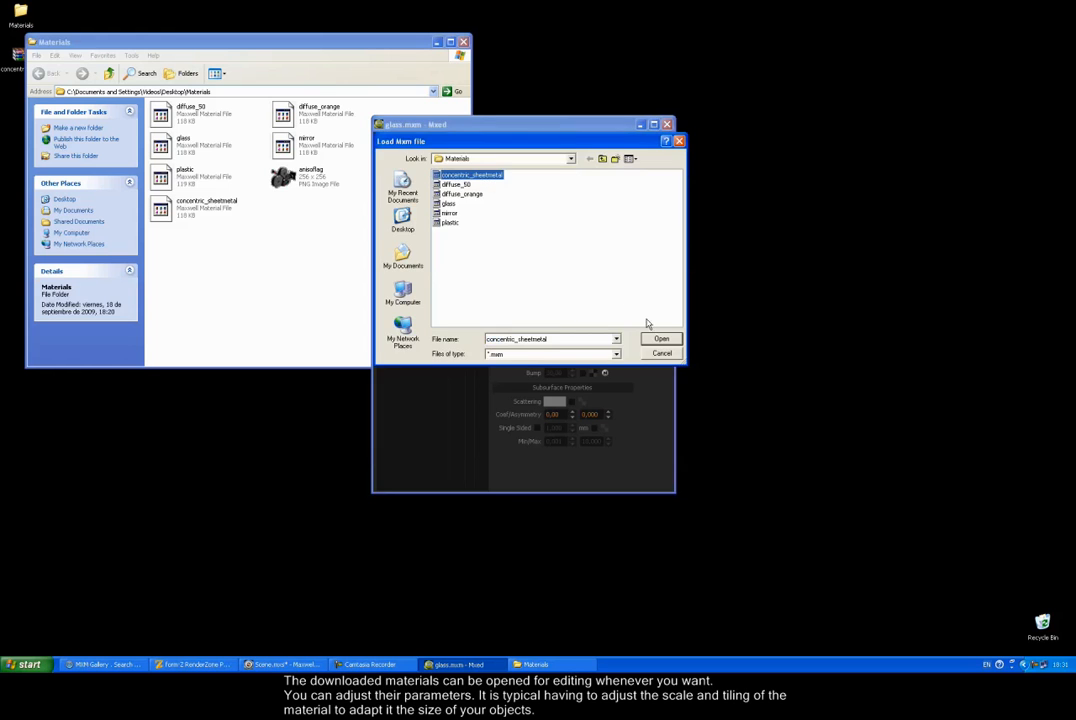
pyautogui.click(659, 339)
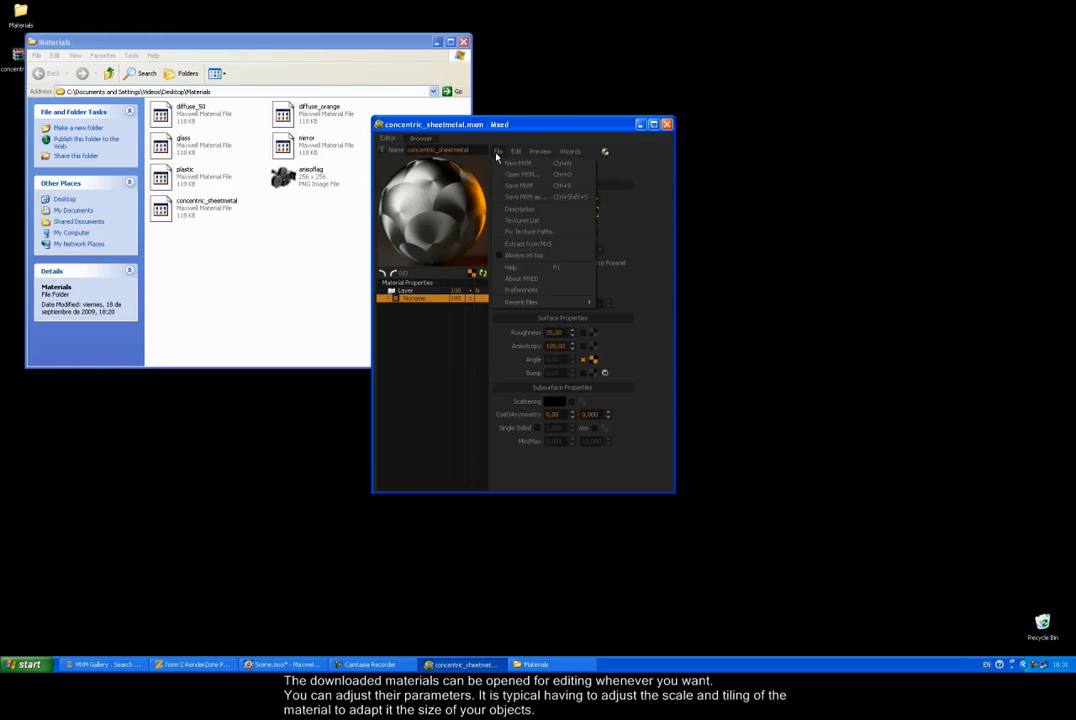
pyautogui.click(540, 132)
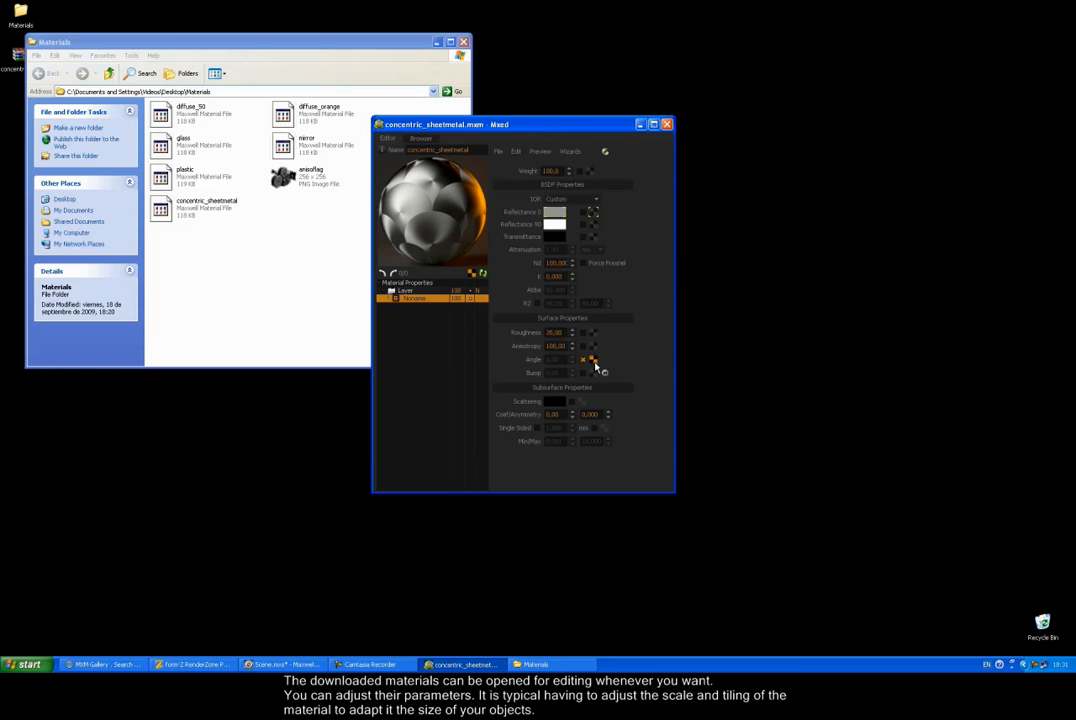
# Step: Commit Roughness 35,00, review the anisoflag angle texture, and return to form·Z
pyautogui.press('Tab')
pyautogui.click(590, 360)
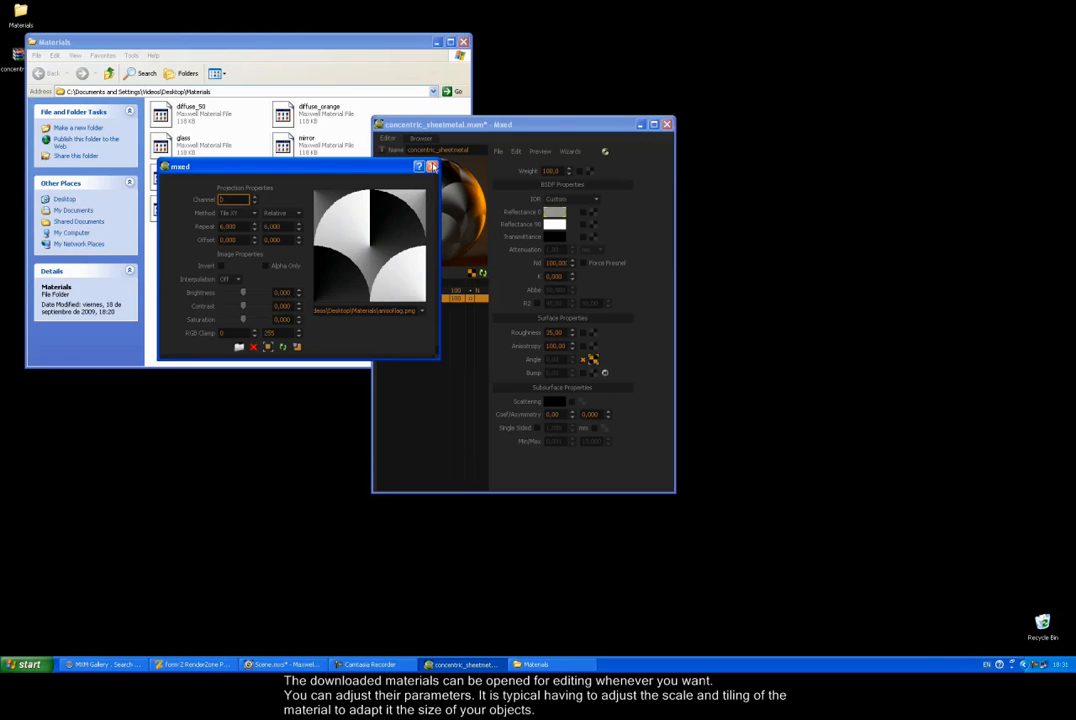
pyautogui.click(432, 166)
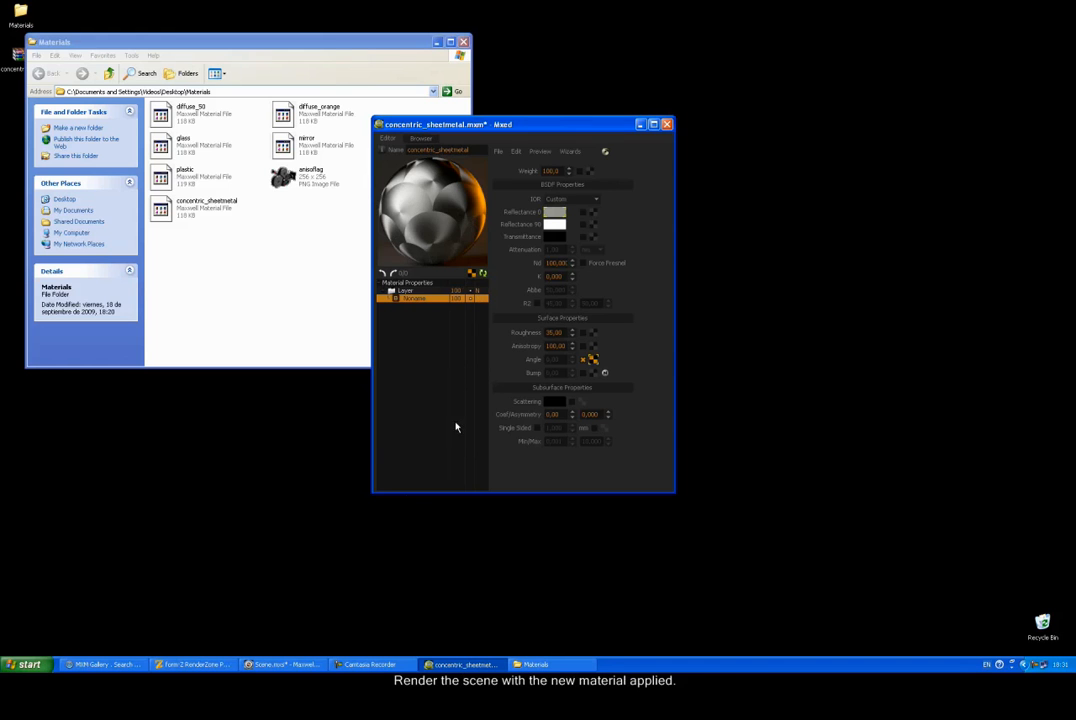
pyautogui.click(497, 151)
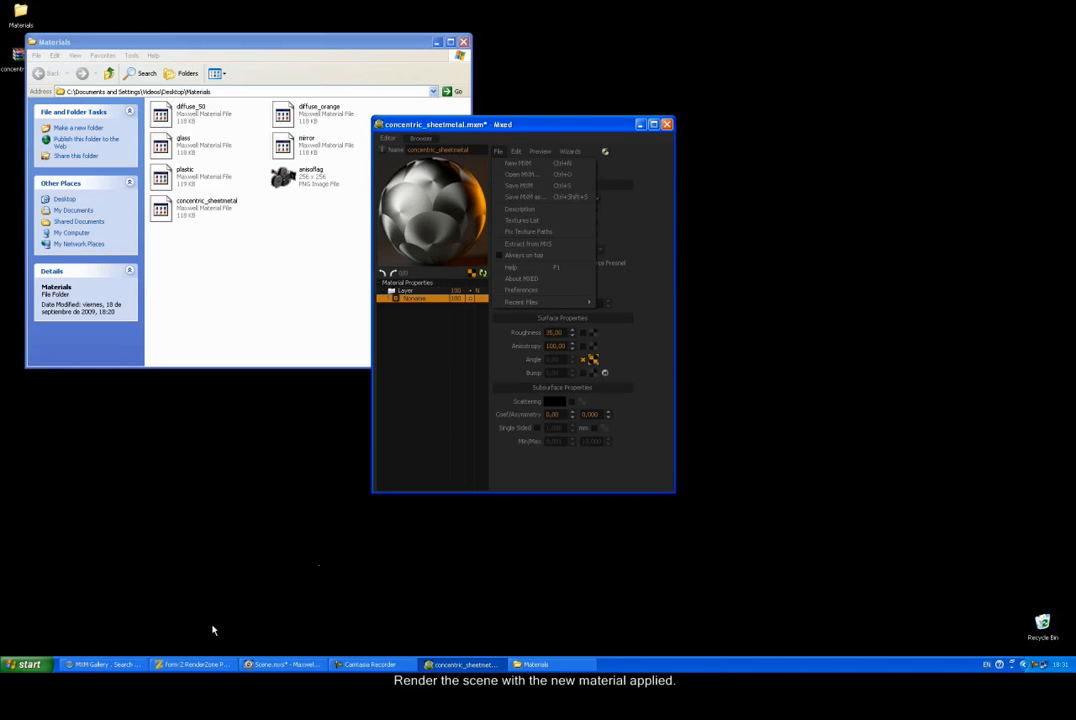
pyautogui.click(190, 664)
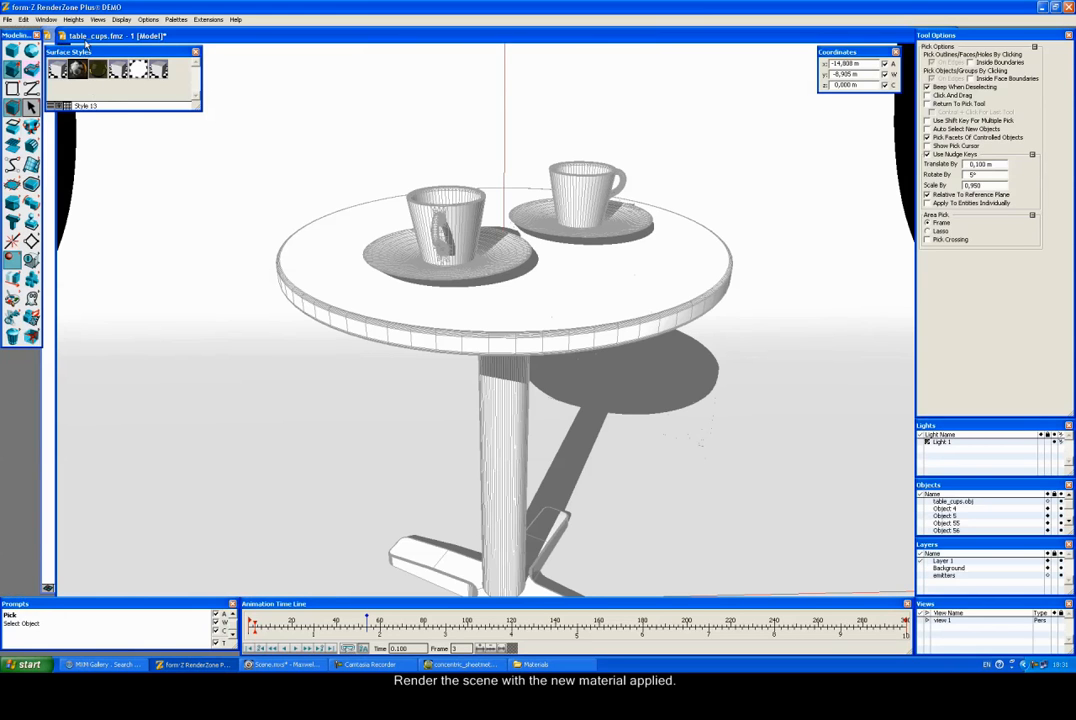
# Step: Launch a Maxwell render of the table-and-cups scene from the Display render modes
pyautogui.click(120, 20)
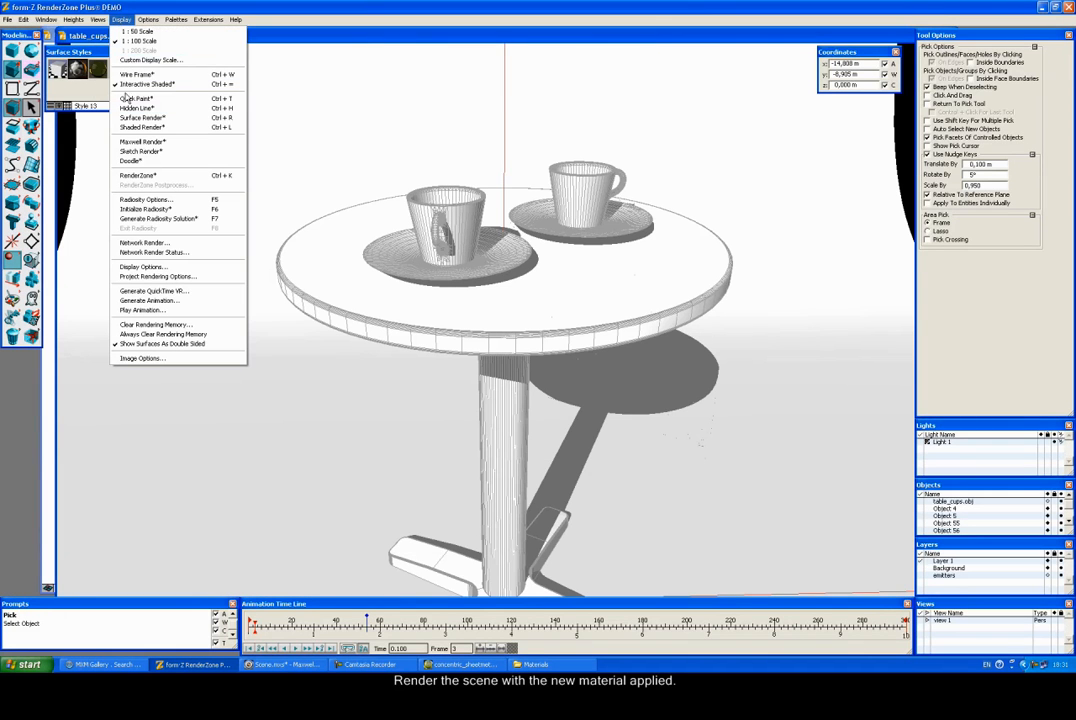
pyautogui.click(138, 142)
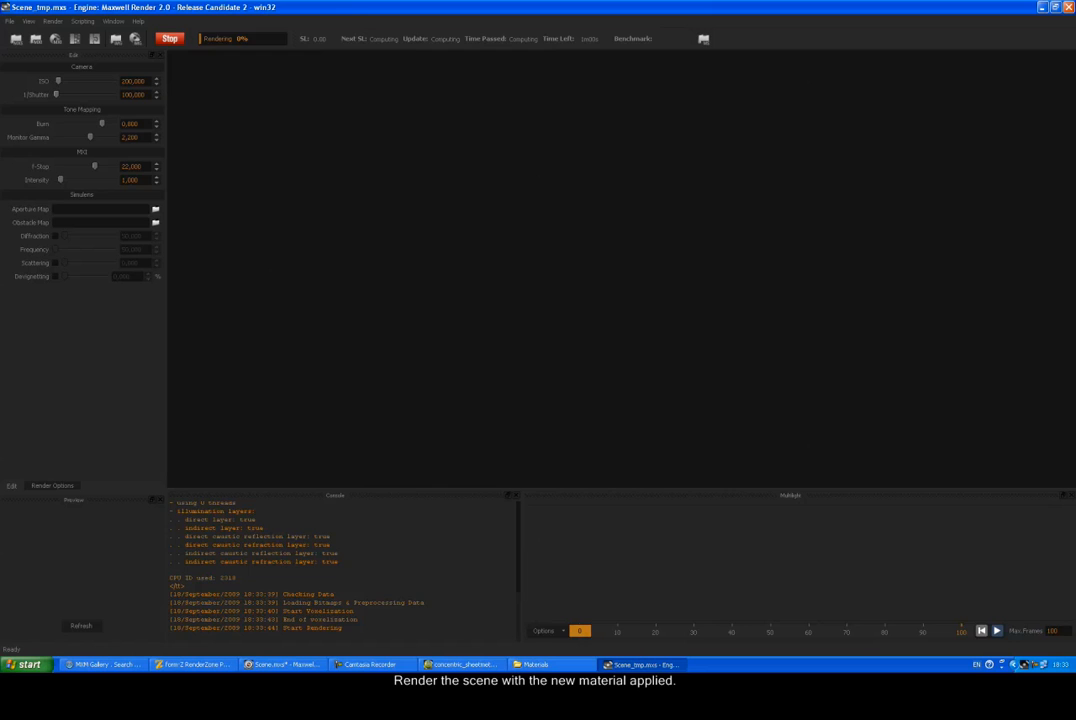